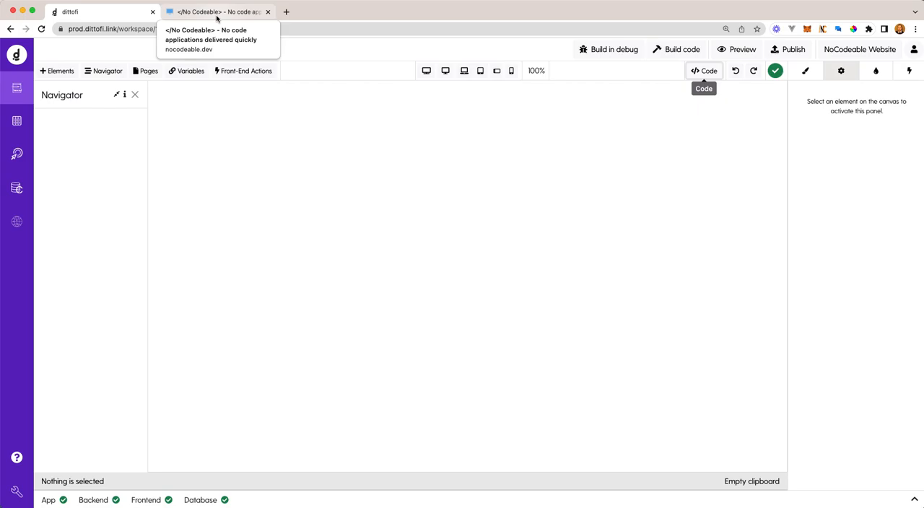
# - Review the header and page layout of the nocodeable.dev reference site, ending back in the Dittofi editor
pyautogui.click(217, 12)
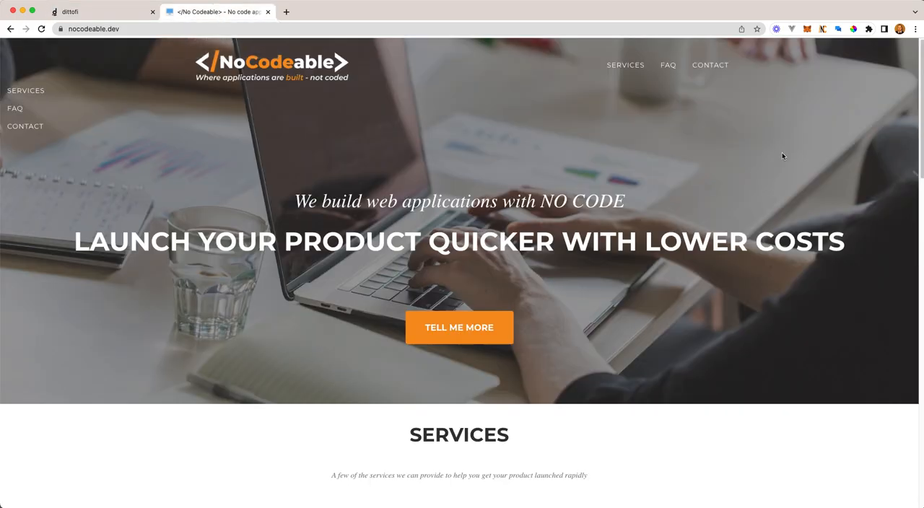
pyautogui.scroll(-6, 711, 177)
pyautogui.scroll(6, 722, 175)
pyautogui.scroll(-1, 700, 206)
pyautogui.scroll(1, 703, 205)
pyautogui.click(119, 12)
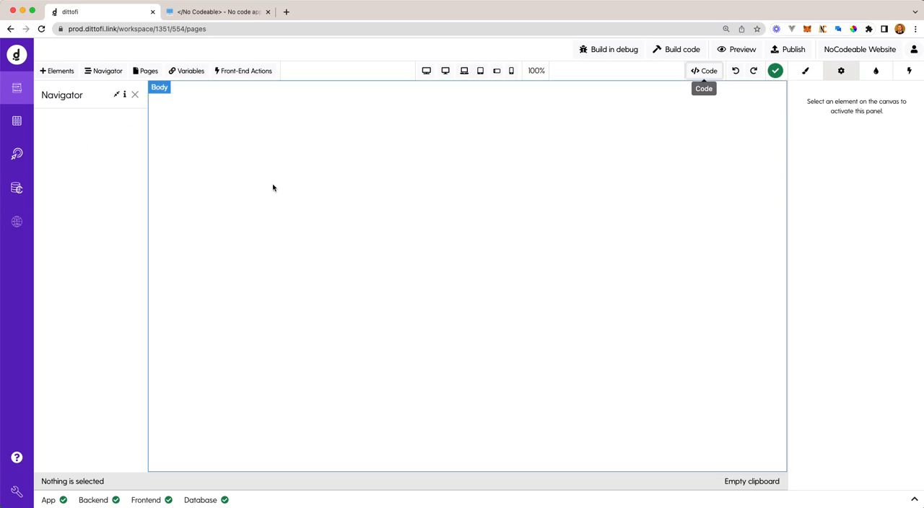
# - Try out a ready-made Navbar element at the top of the empty page body
pyautogui.click(46, 71)
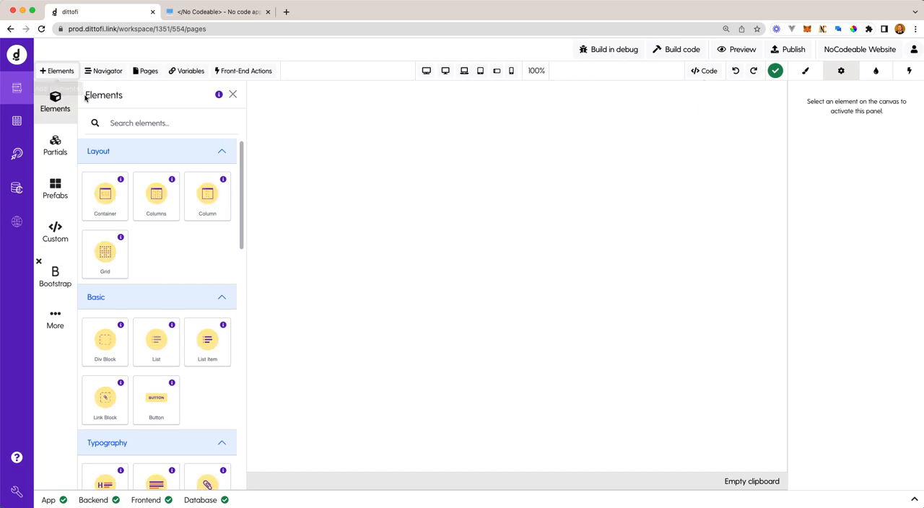
pyautogui.click(123, 121)
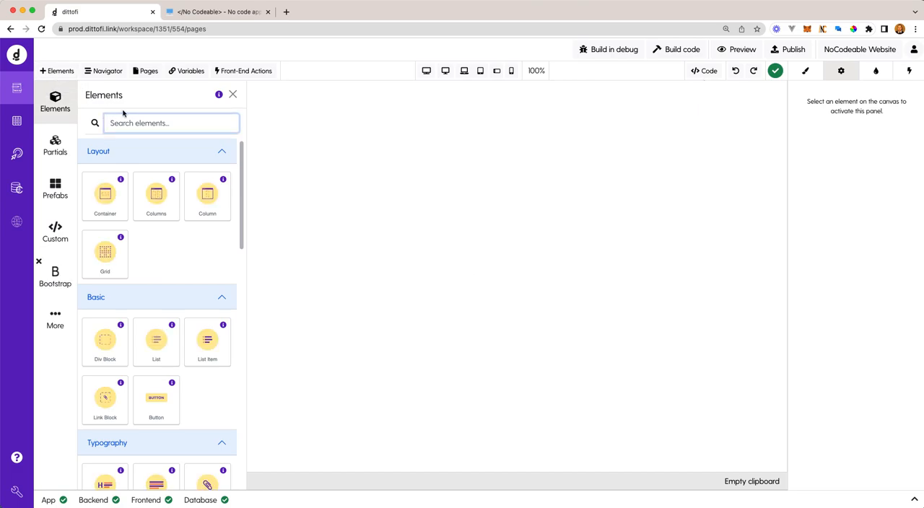
pyautogui.write('no')
pyautogui.moveTo(120, 198); pyautogui.dragTo(318, 116)
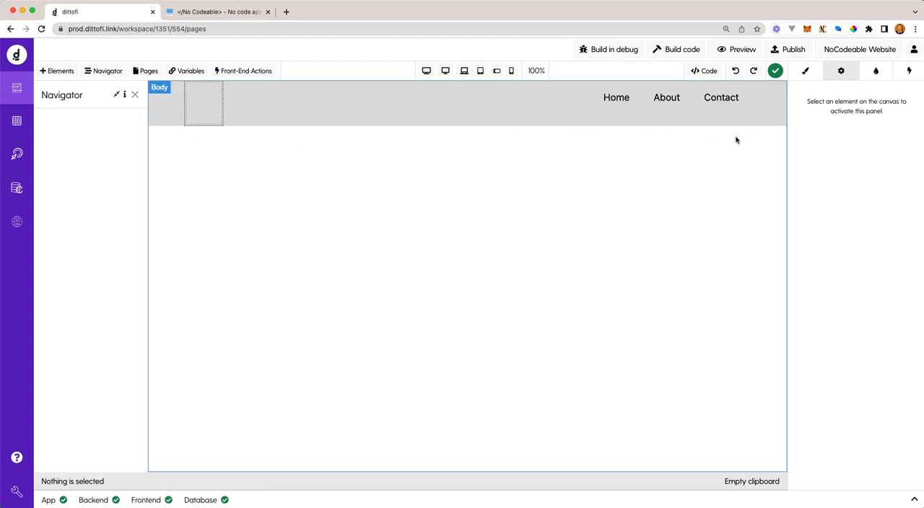
# - Examine the navbar in the mobile portrait view, including its menu button and icon
pyautogui.click(510, 70)
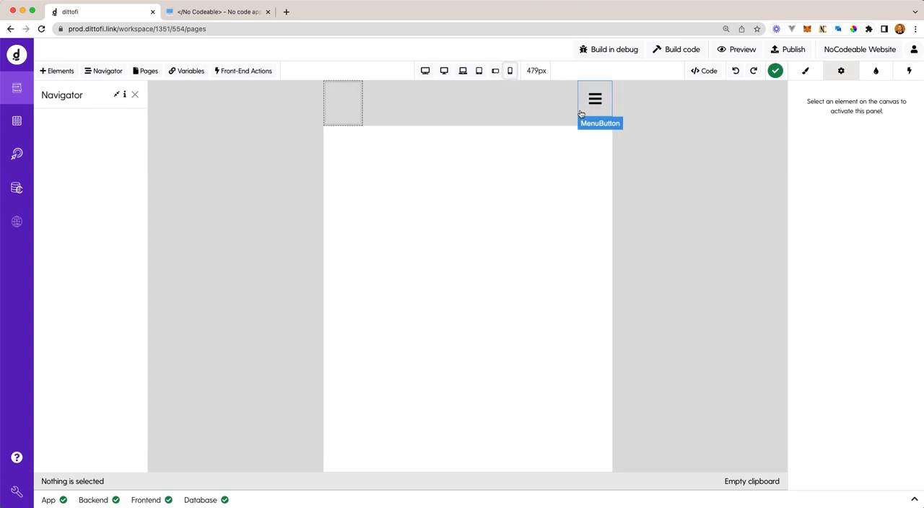
pyautogui.click(585, 109)
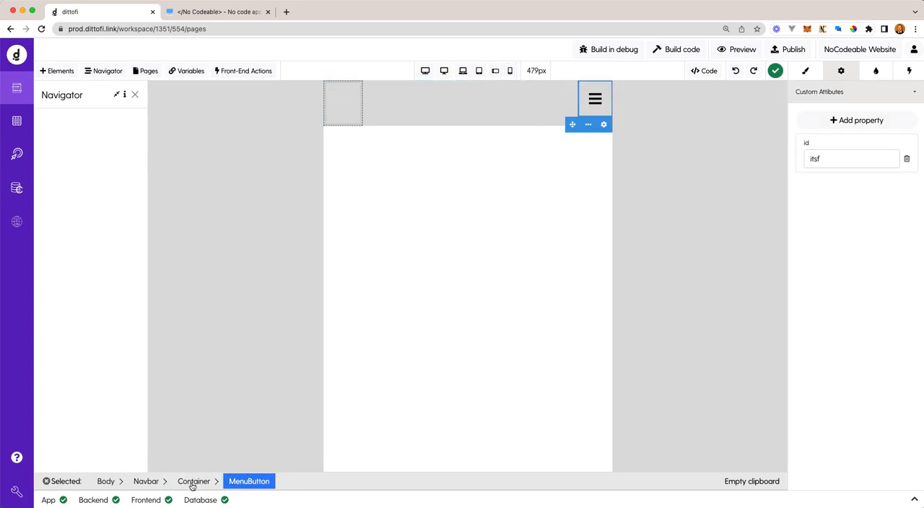
pyautogui.click(598, 106)
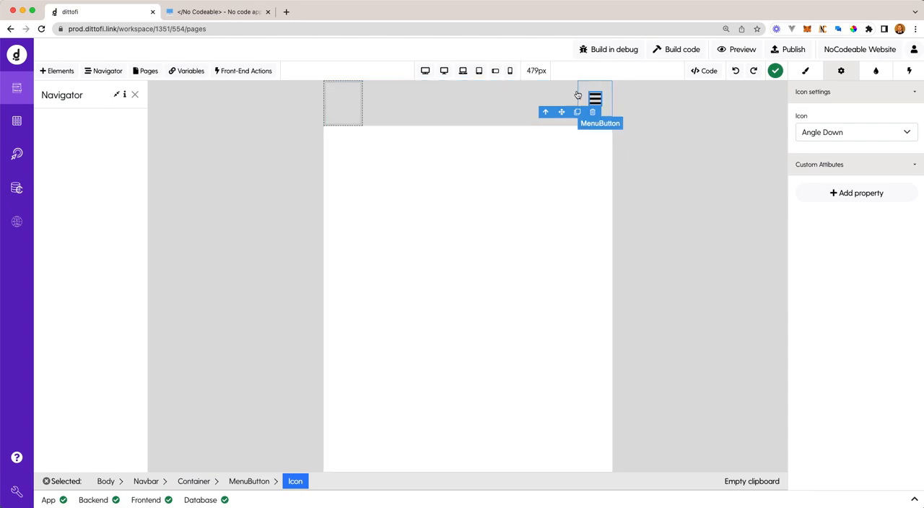
# - Return to the full-width view and delete the navbar from the page
pyautogui.click(464, 72)
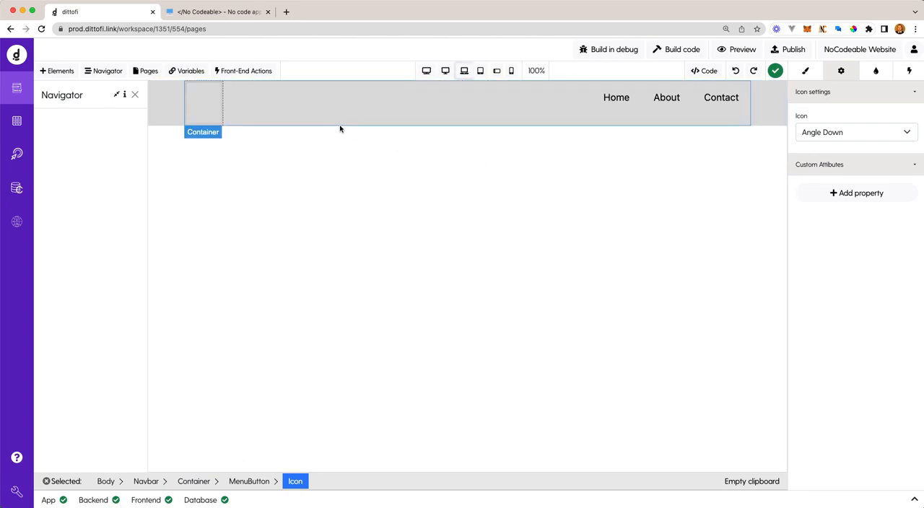
pyautogui.click(339, 125)
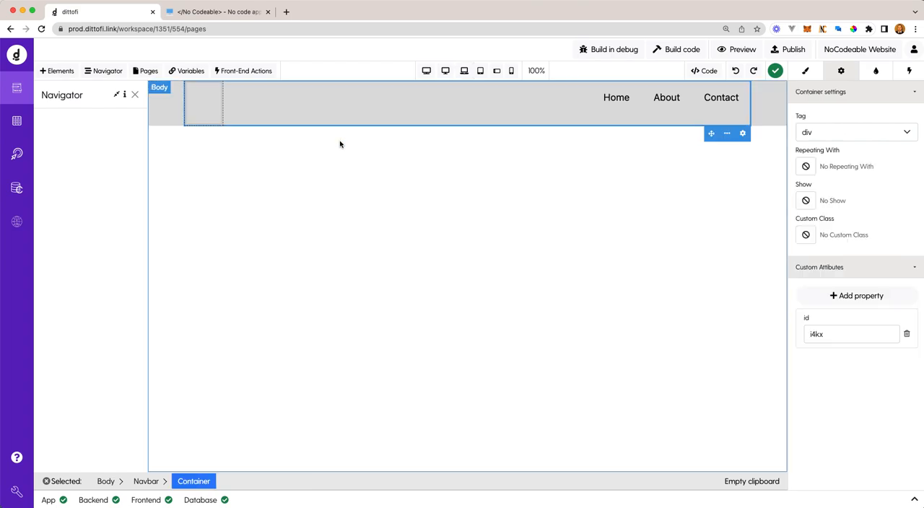
pyautogui.press('Delete')
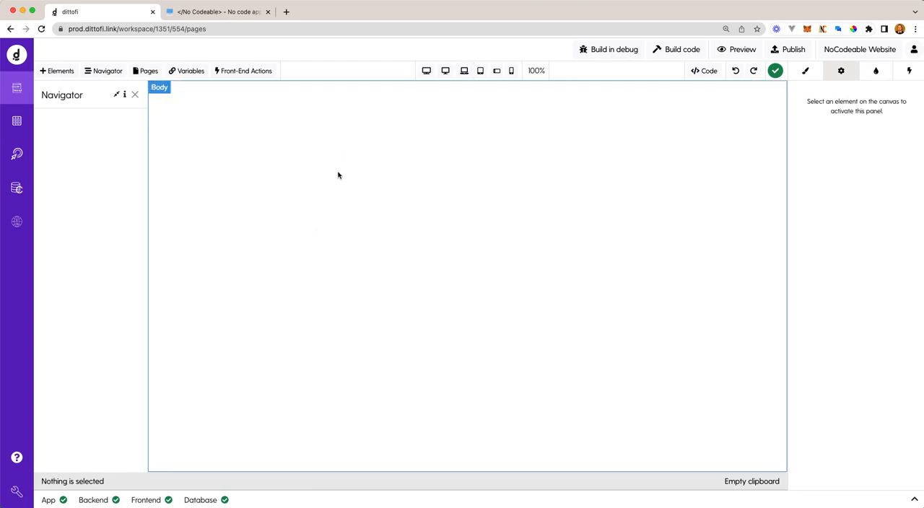
# - Set the font of the page Body to Montserrat
pyautogui.click(325, 110)
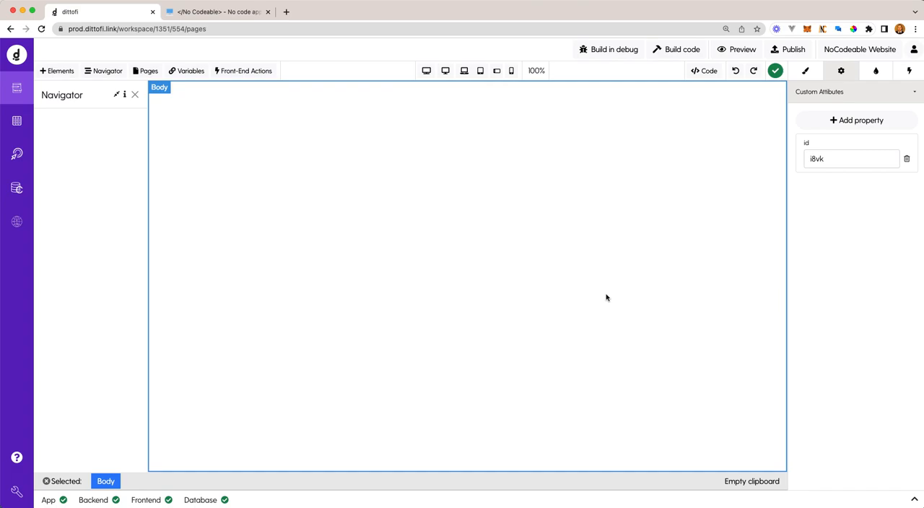
pyautogui.click(805, 74)
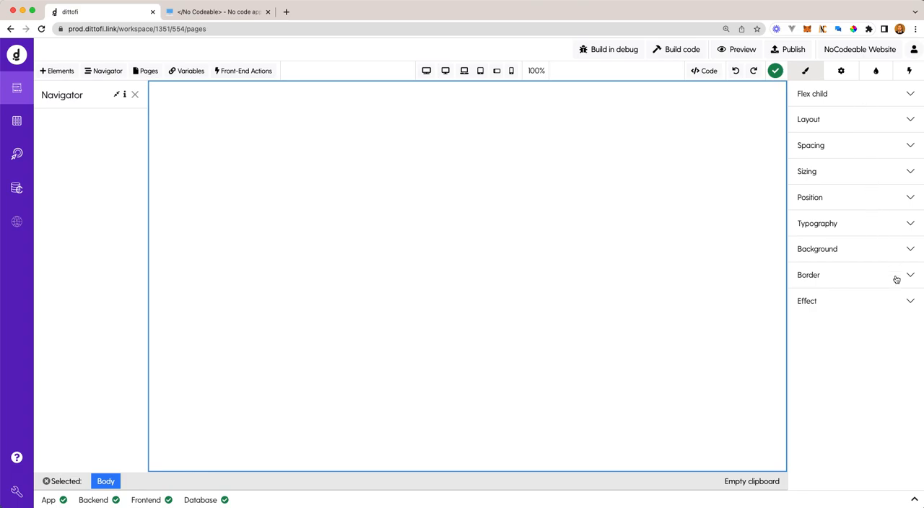
pyautogui.click(866, 228)
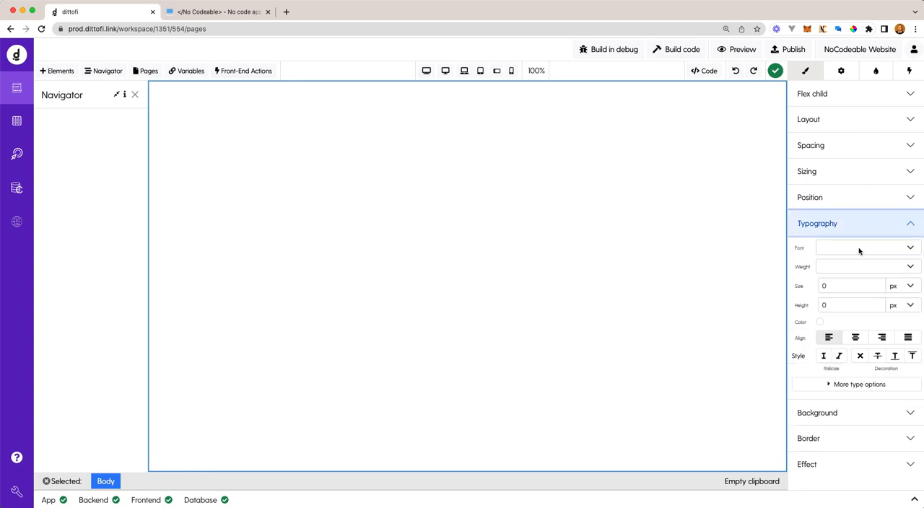
pyautogui.click(856, 248)
pyautogui.write('mo')
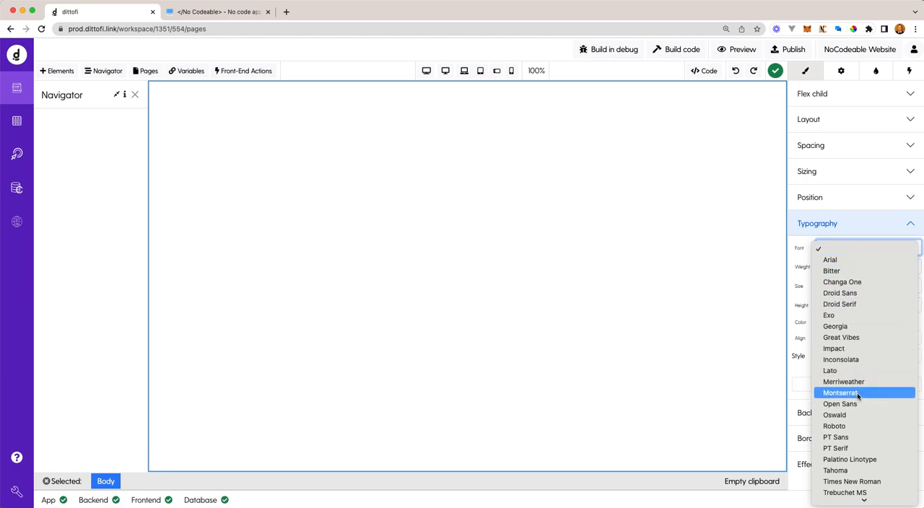
pyautogui.click(792, 350)
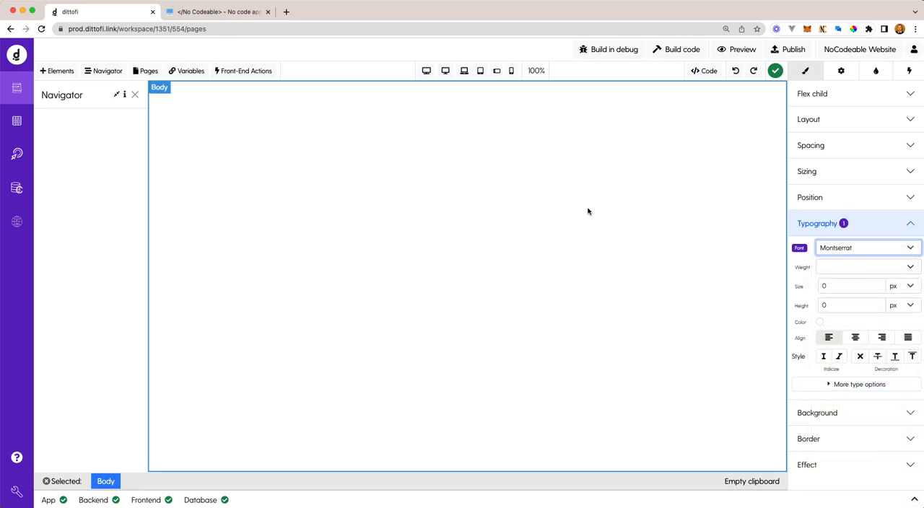
pyautogui.click(602, 192)
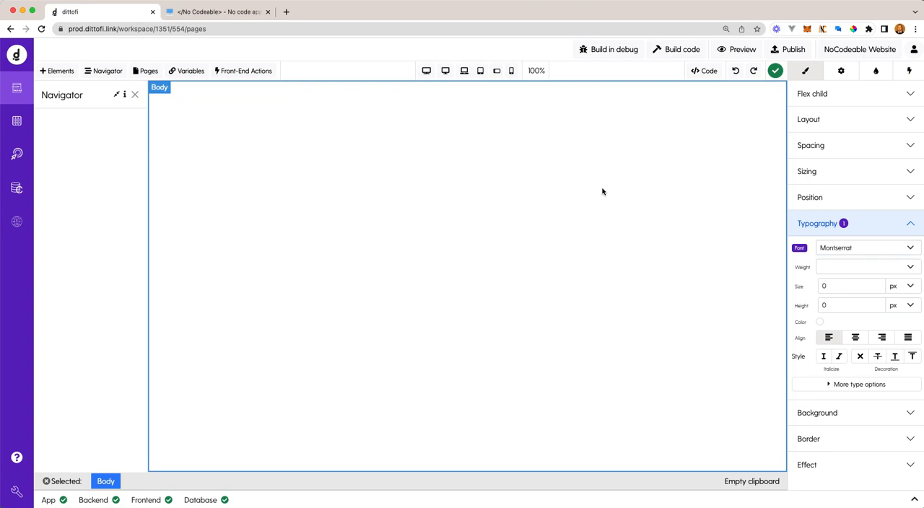
# - Insert a Div Block at the top of the page body and set its height to 75 px
pyautogui.click(56, 72)
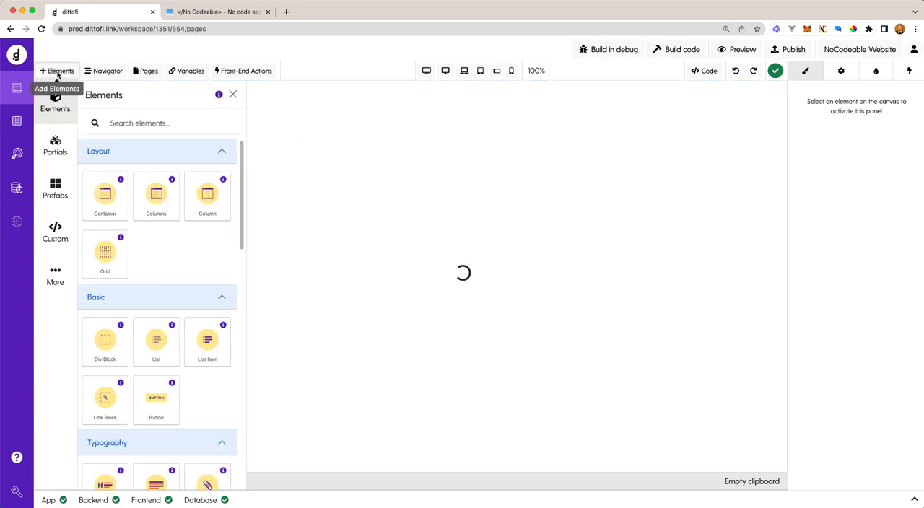
pyautogui.moveTo(101, 342); pyautogui.dragTo(294, 131)
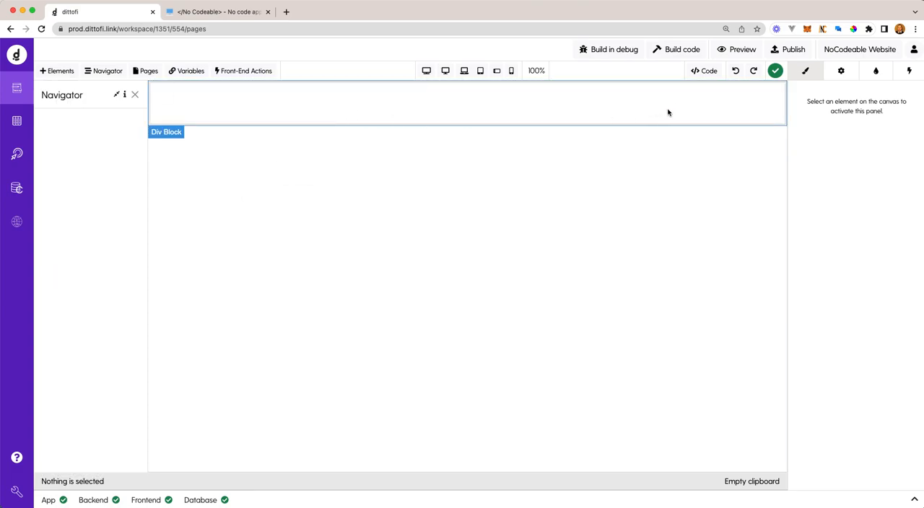
pyautogui.click(627, 107)
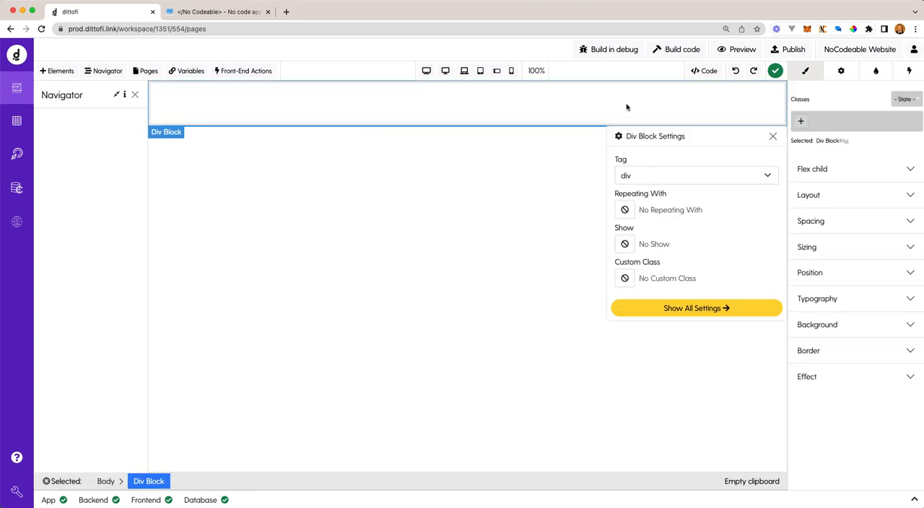
pyautogui.click(897, 252)
pyautogui.click(855, 296)
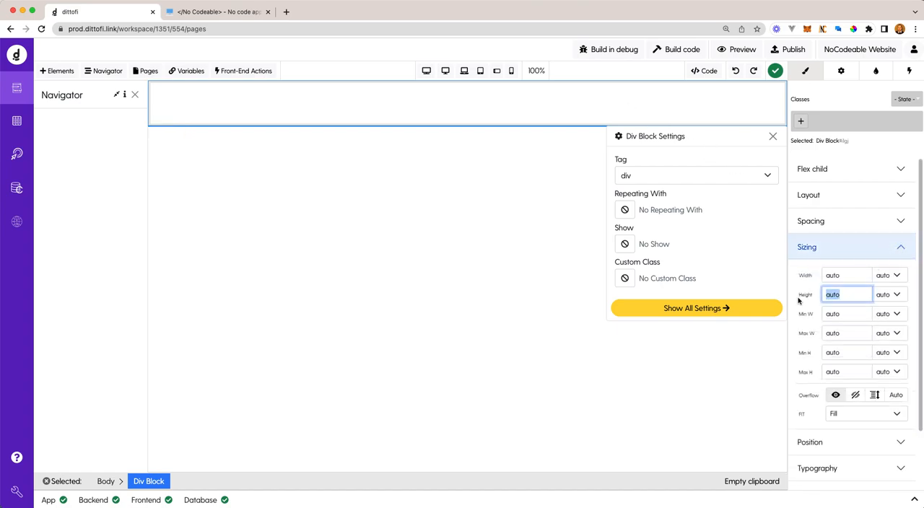
pyautogui.write('75')
# - Set the div block's width to 100 vw
pyautogui.click(854, 280)
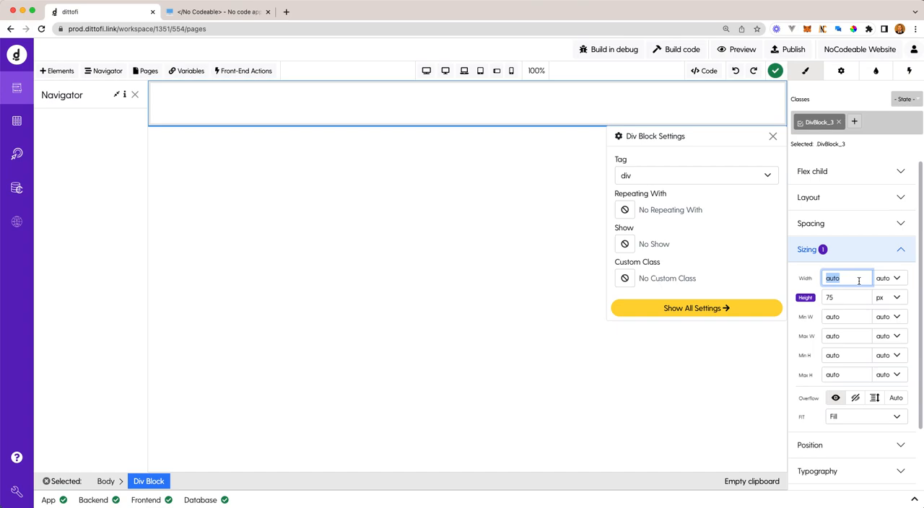
pyautogui.write('100')
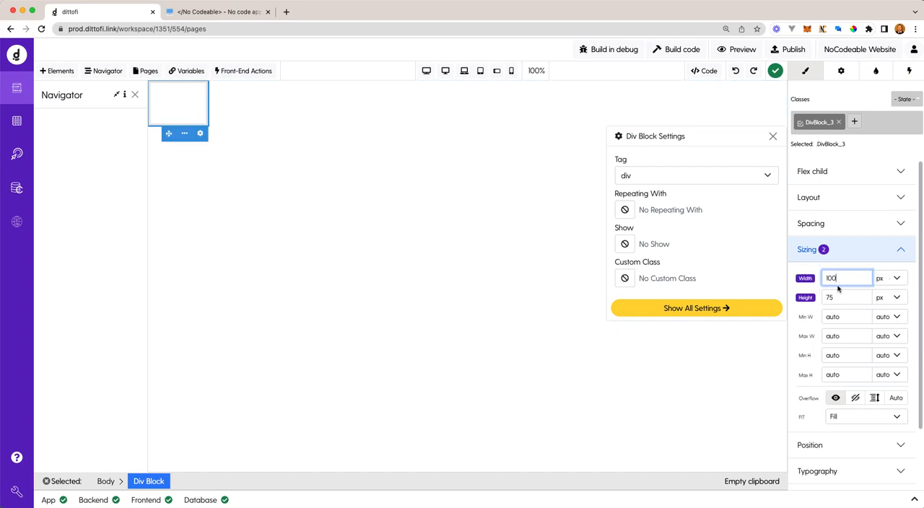
pyautogui.click(894, 278)
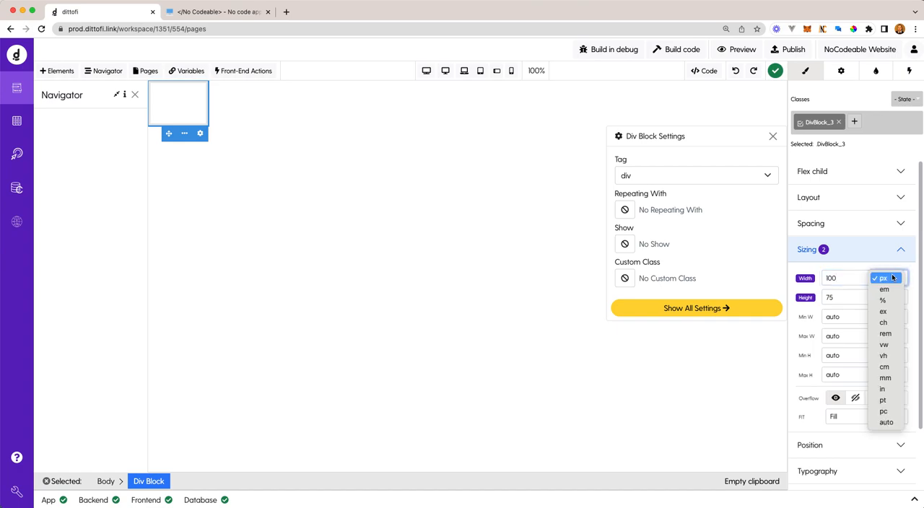
pyautogui.click(900, 346)
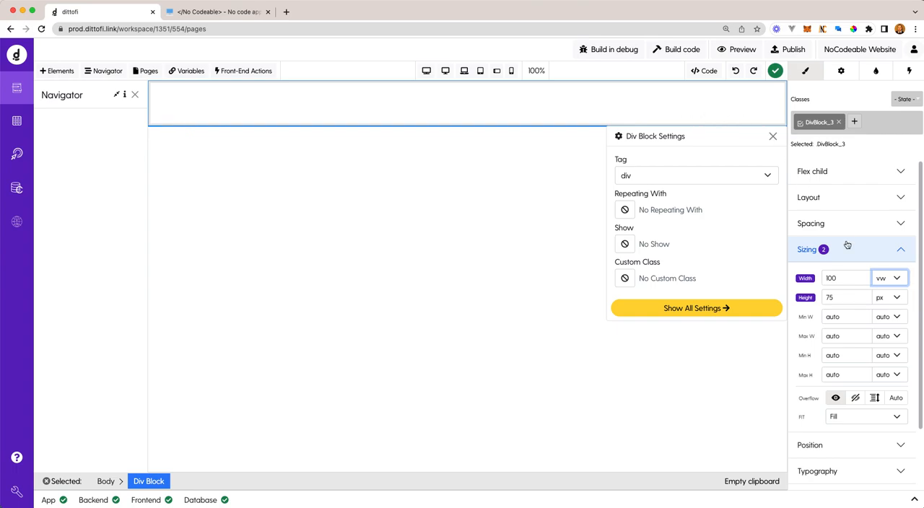
# - Give the div block a flex display with its children aligned to the centre, and dismiss its quick settings
pyautogui.click(869, 201)
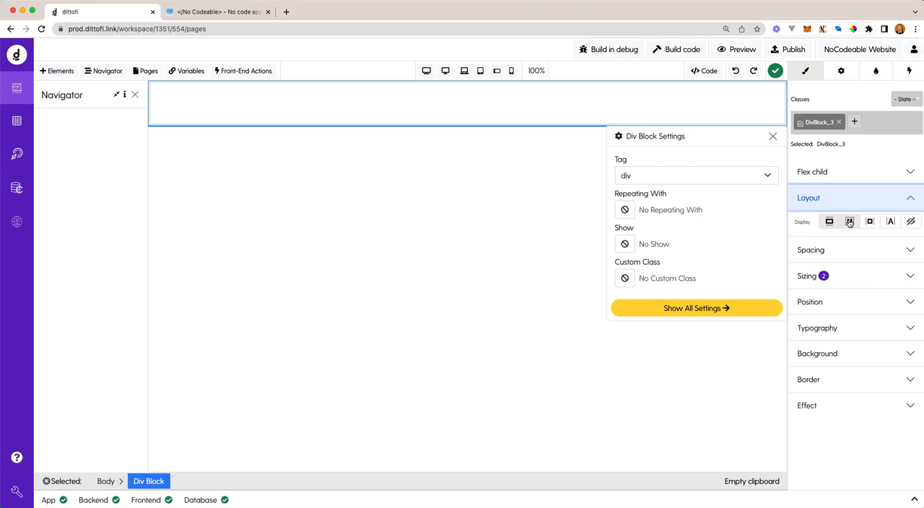
pyautogui.click(849, 223)
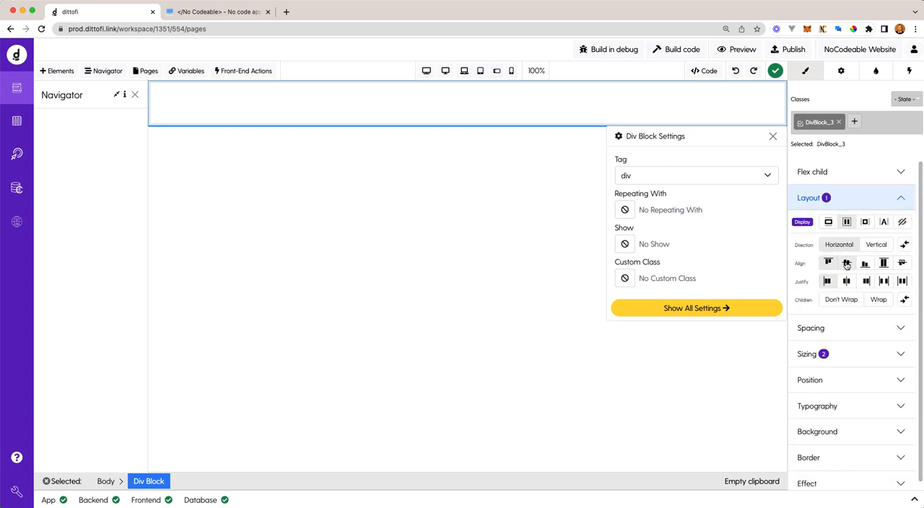
pyautogui.click(847, 265)
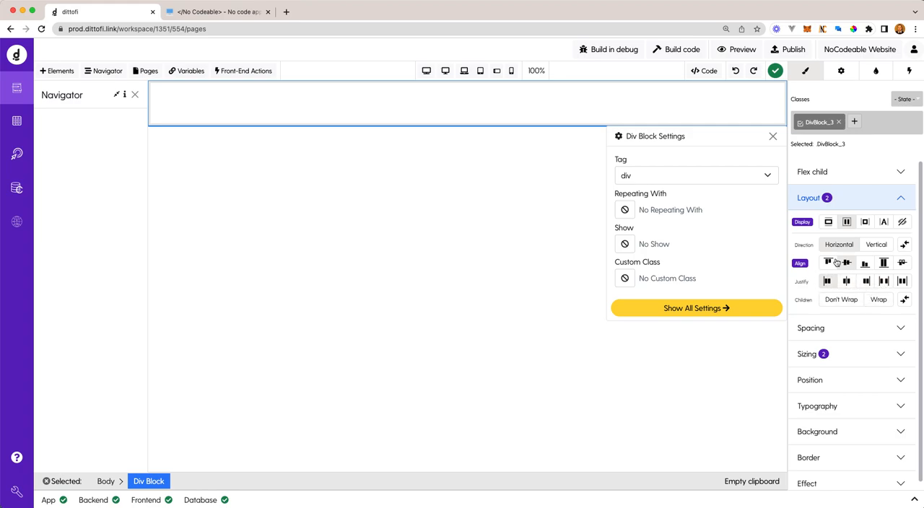
pyautogui.click(773, 136)
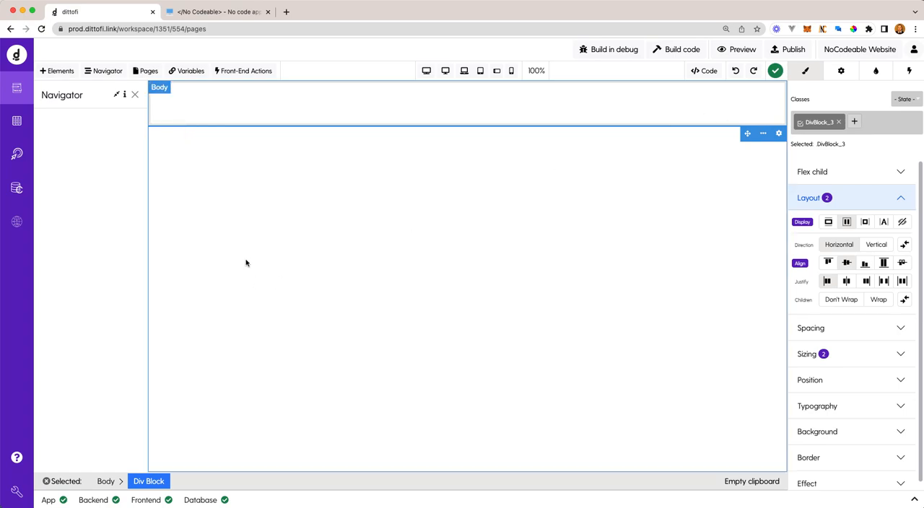
# - Search the elements for an image and place an Image element inside the div block
pyautogui.click(50, 72)
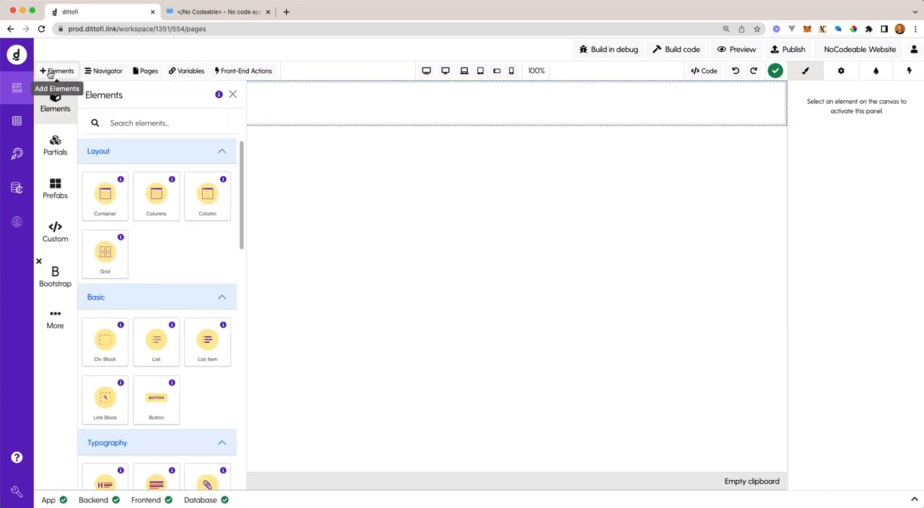
pyautogui.click(126, 122)
pyautogui.write('i')
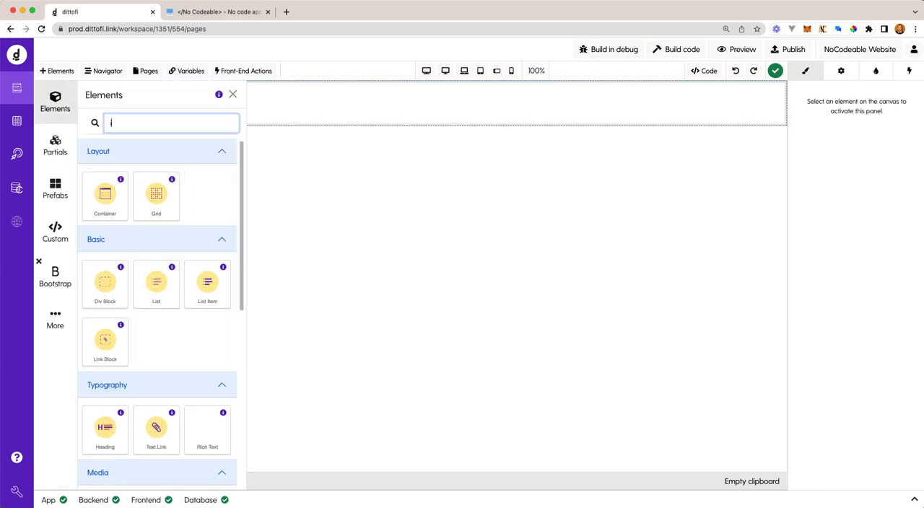
pyautogui.write('mage')
pyautogui.moveTo(89, 192); pyautogui.dragTo(302, 112)
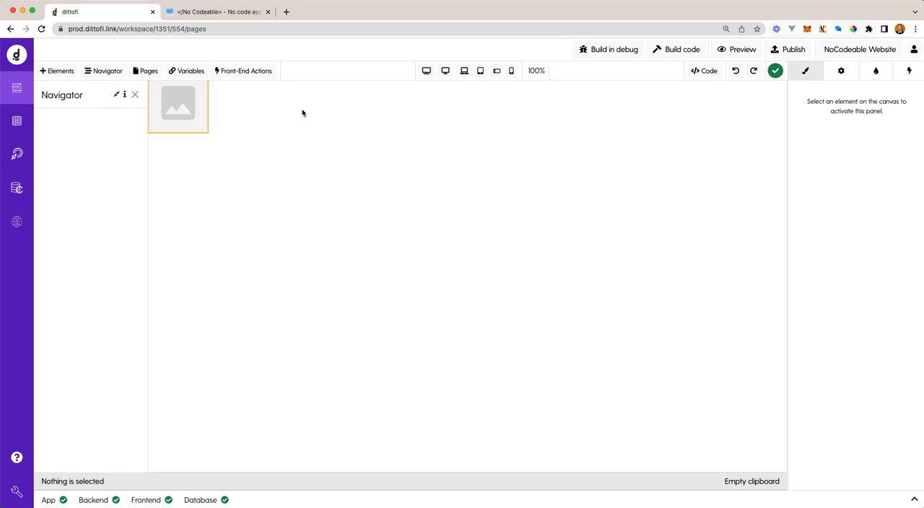
# - Set the height of the image inside the header div block to 65 px
pyautogui.click(185, 115)
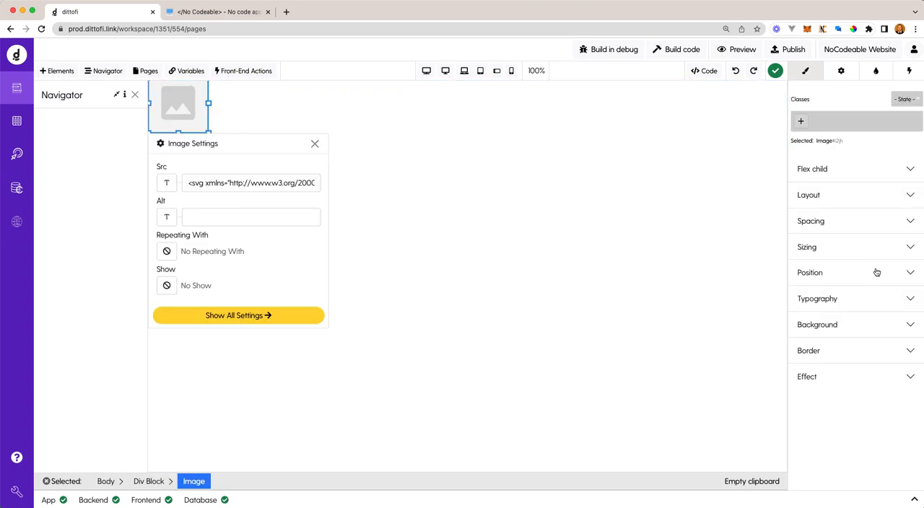
pyautogui.click(441, 112)
pyautogui.click(905, 256)
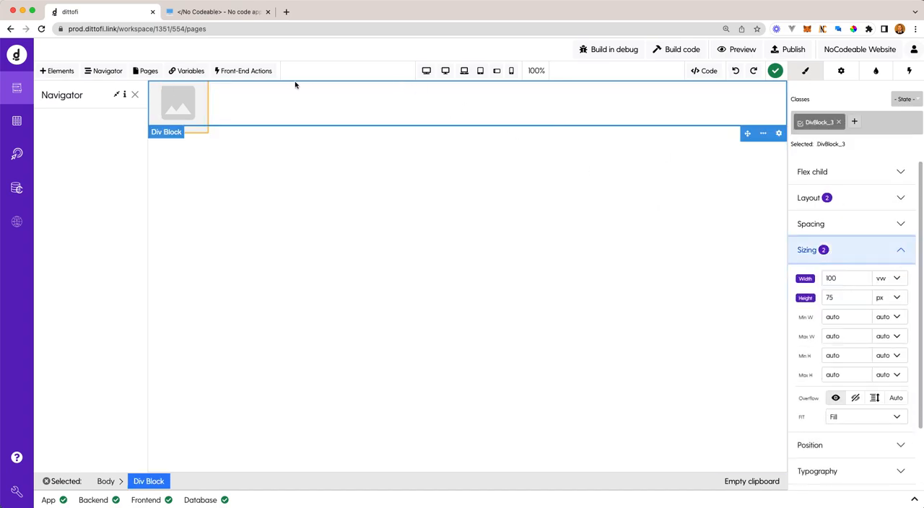
pyautogui.click(161, 99)
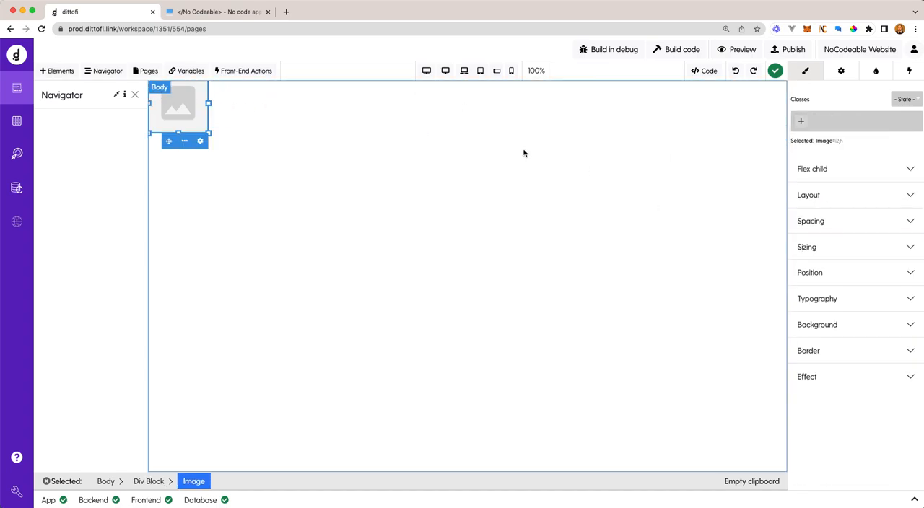
pyautogui.click(904, 257)
pyautogui.doubleClick(859, 294)
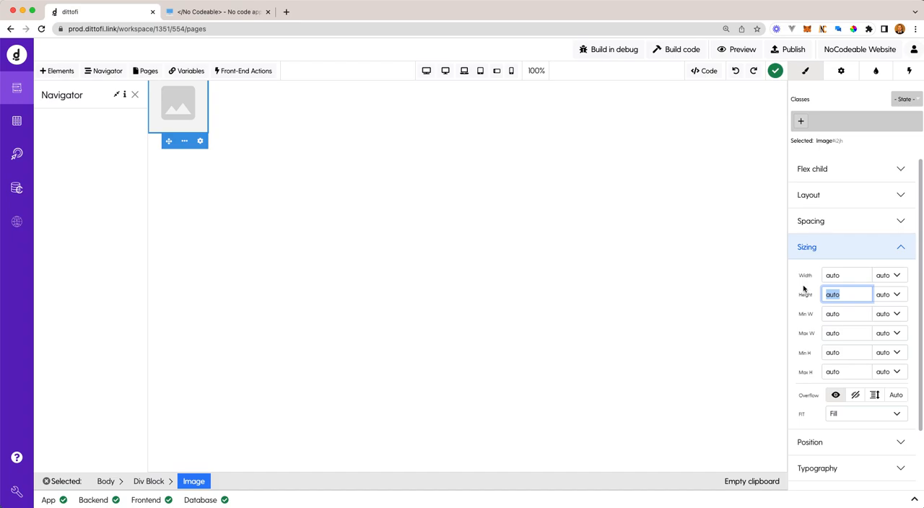
pyautogui.write('65')
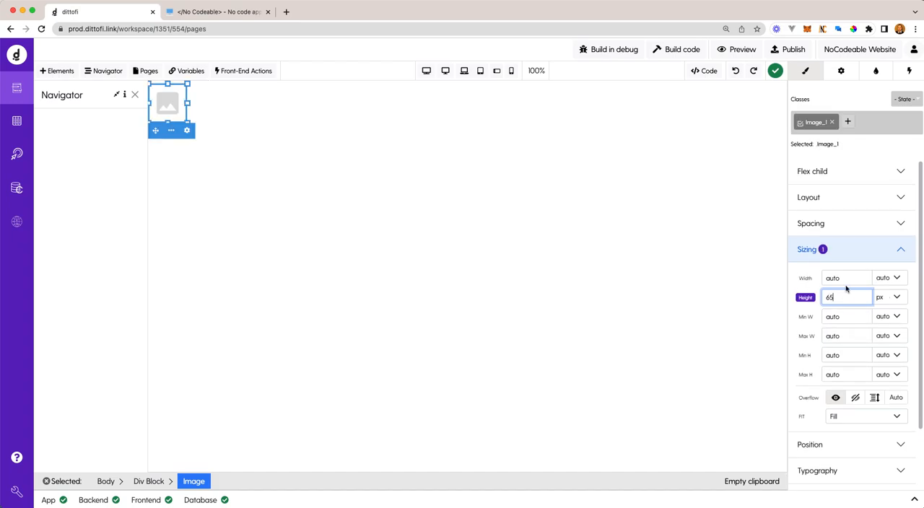
pyautogui.click(704, 270)
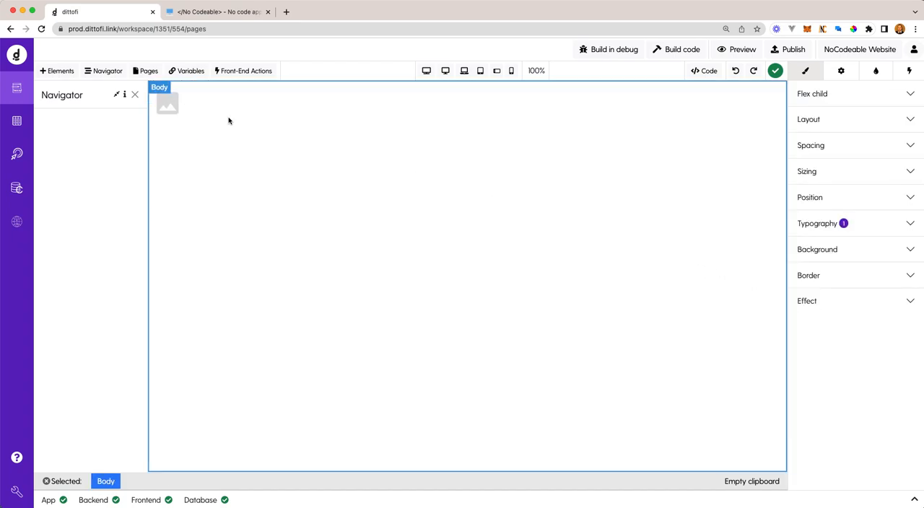
# - Bind the header image's source to the public file nocodeable logo_orig.png
pyautogui.click(164, 108)
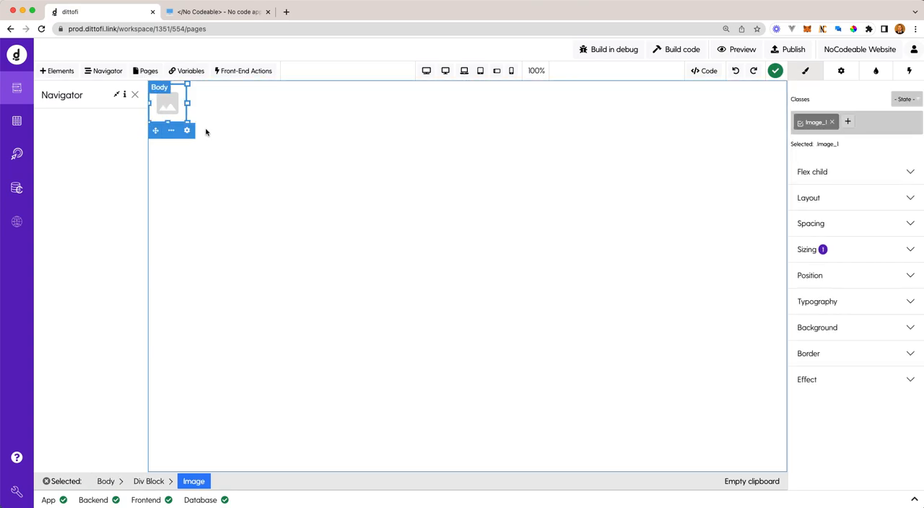
pyautogui.click(836, 77)
pyautogui.click(805, 132)
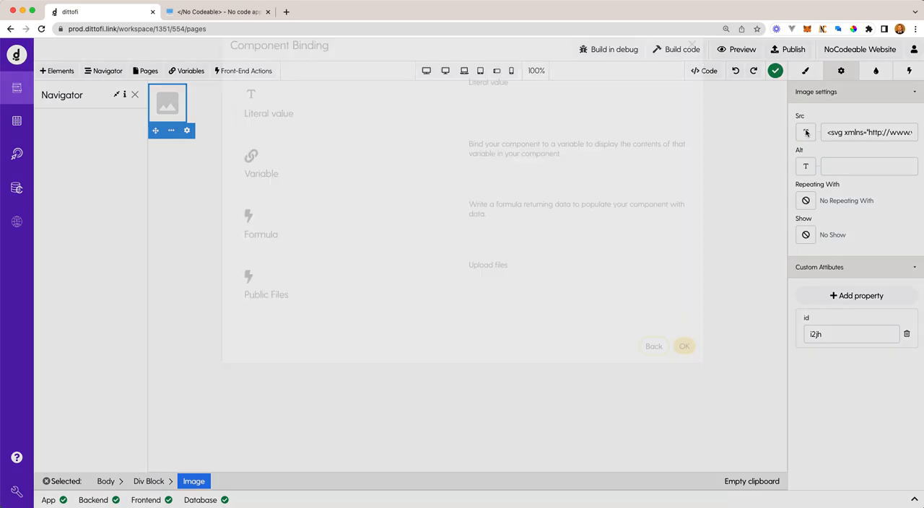
pyautogui.click(330, 314)
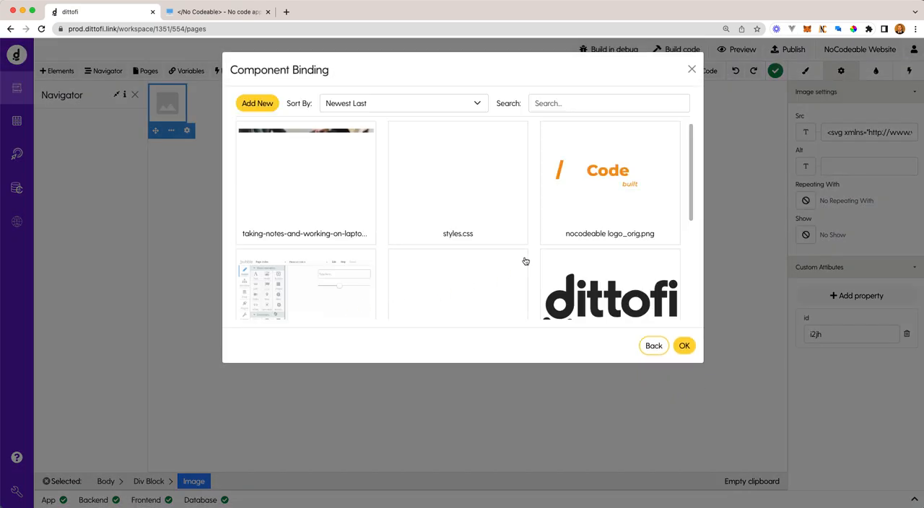
pyautogui.click(600, 221)
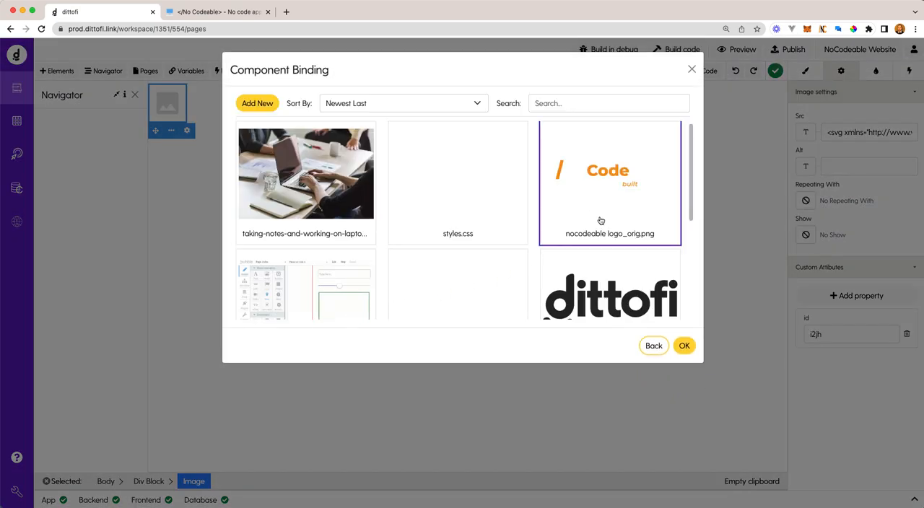
pyautogui.click(684, 346)
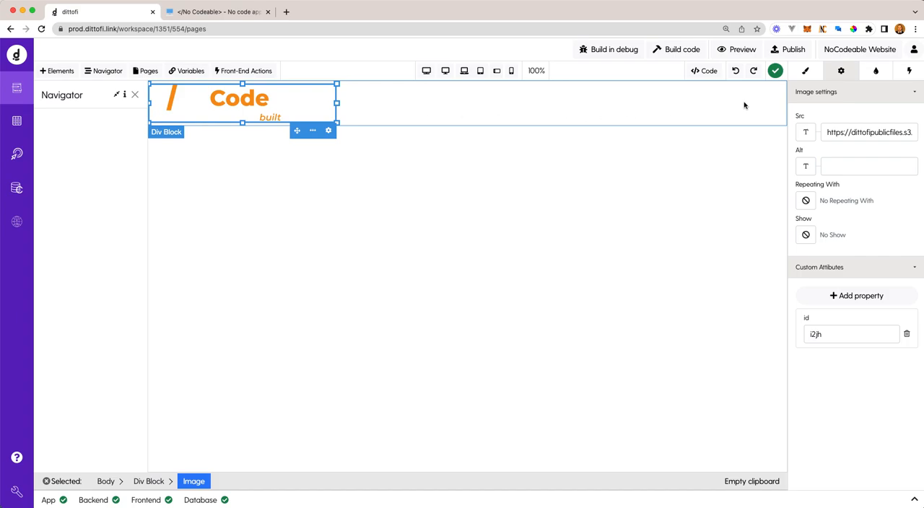
# - Add a Div Block beside the logo in the header and place a Span element inside it
pyautogui.click(60, 74)
pyautogui.moveTo(103, 338); pyautogui.dragTo(425, 111)
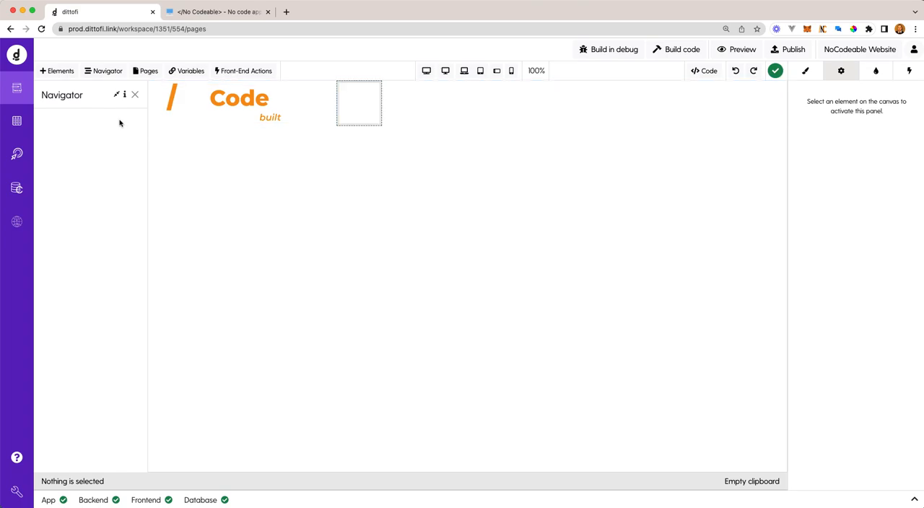
pyautogui.click(62, 73)
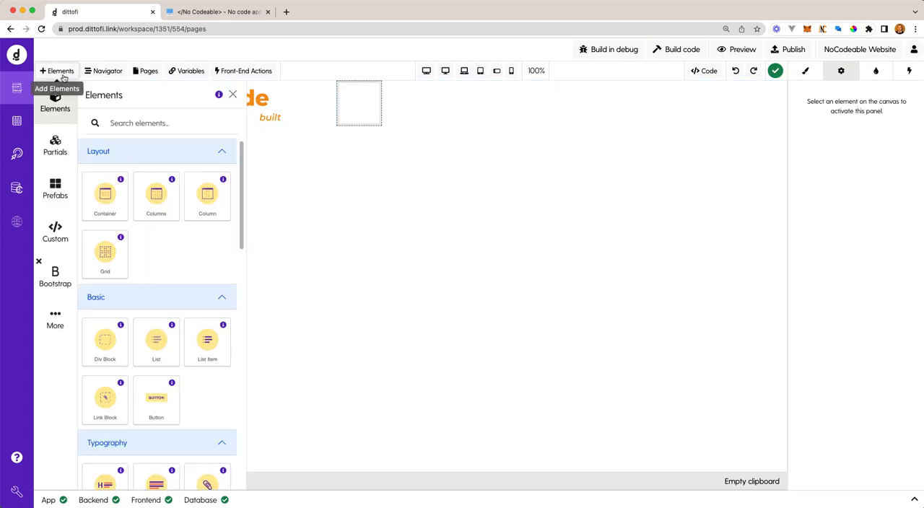
pyautogui.click(137, 122)
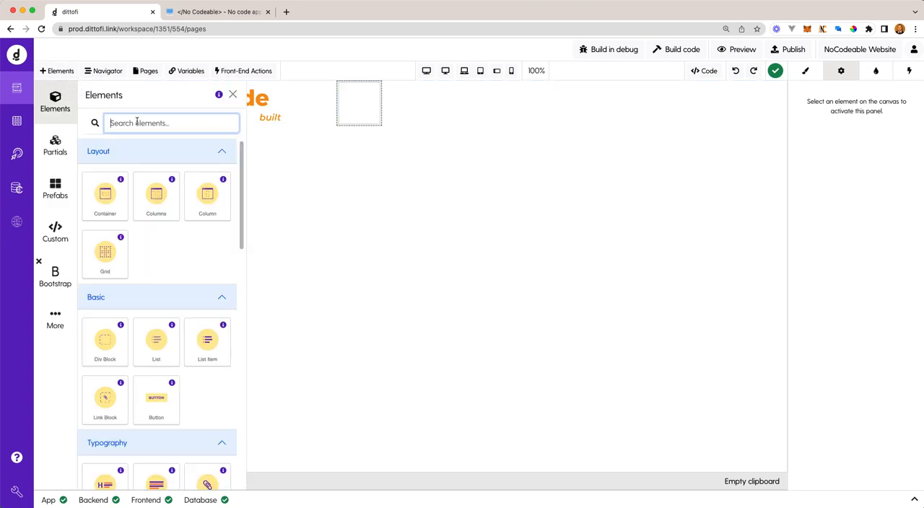
pyautogui.write('span')
pyautogui.moveTo(107, 194); pyautogui.dragTo(357, 111)
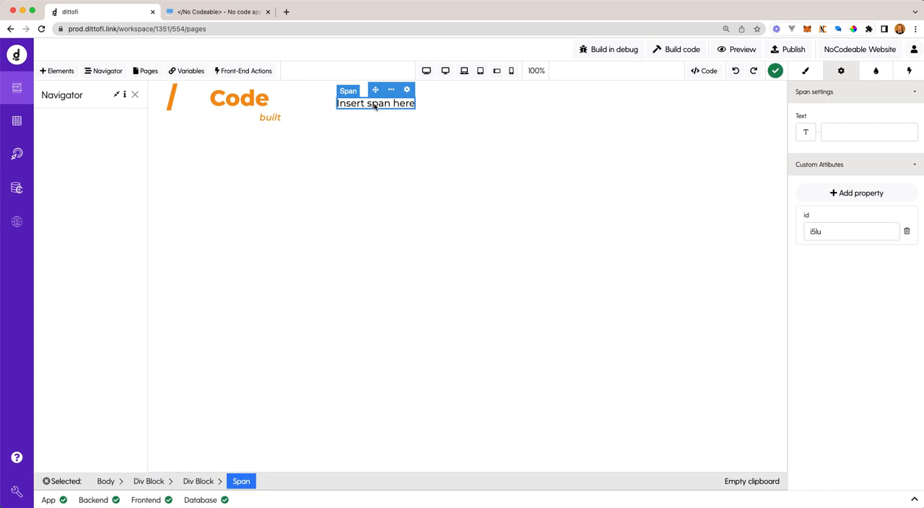
# - Set the span's text to SERVICES and paste two copies of the span after it
pyautogui.click(829, 133)
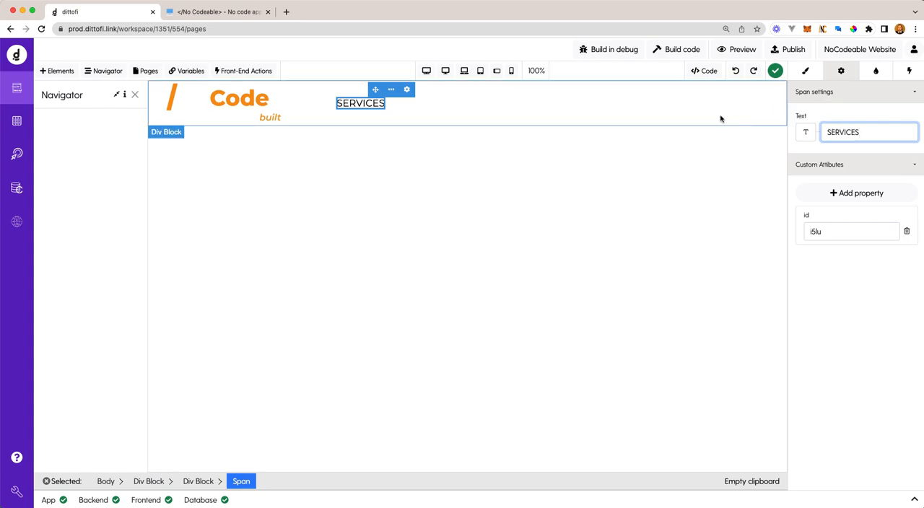
pyautogui.click(392, 90)
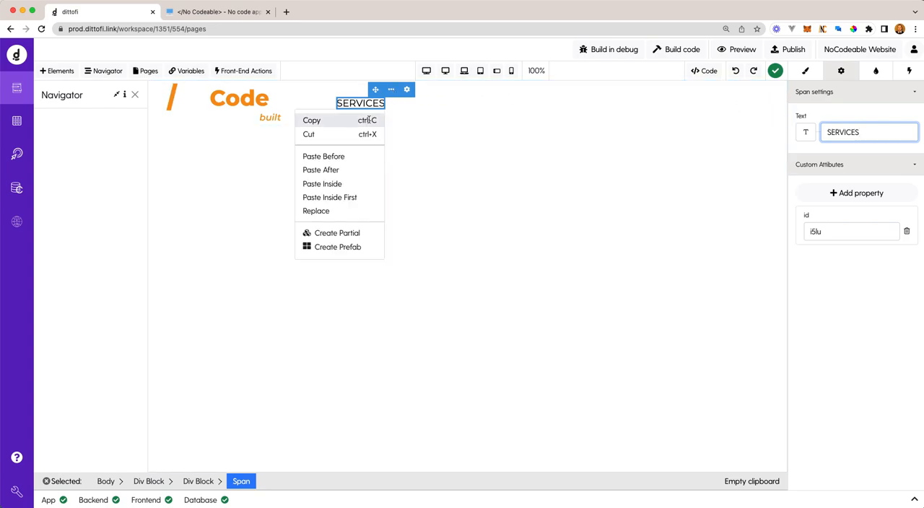
pyautogui.click(345, 124)
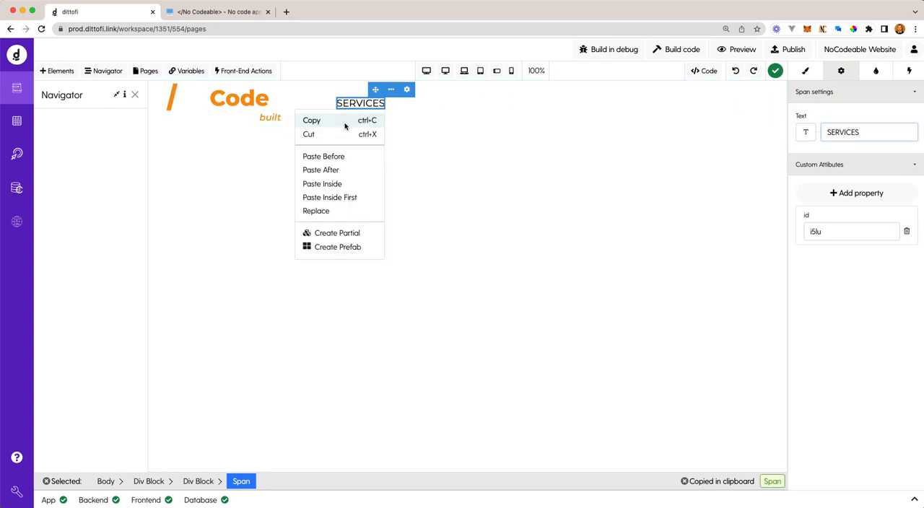
pyautogui.click(391, 90)
pyautogui.click(320, 169)
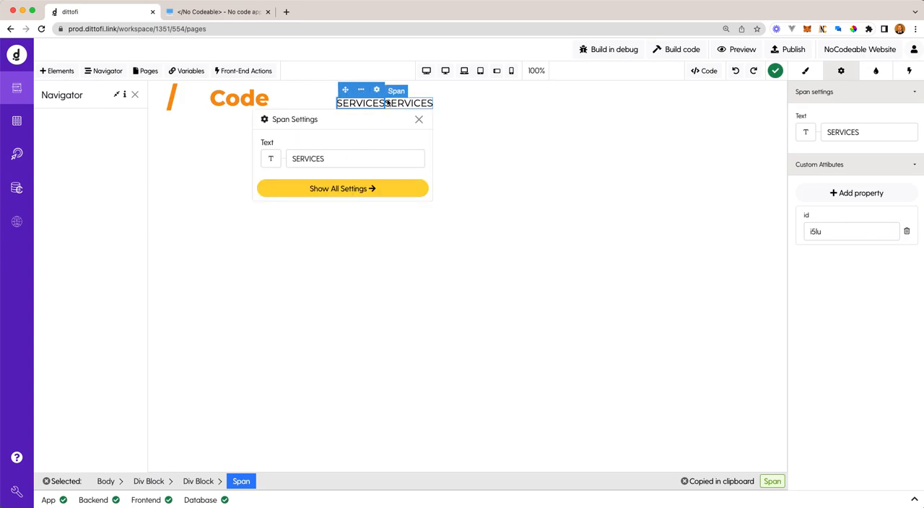
pyautogui.click(359, 91)
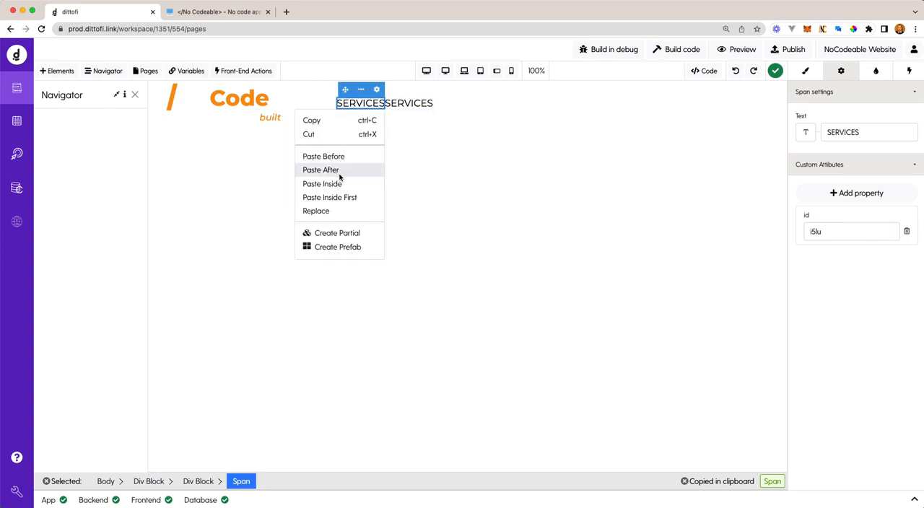
pyautogui.click(372, 138)
# - Change the second span's text to FAQ and the third span's text to CONTACT
pyautogui.click(417, 120)
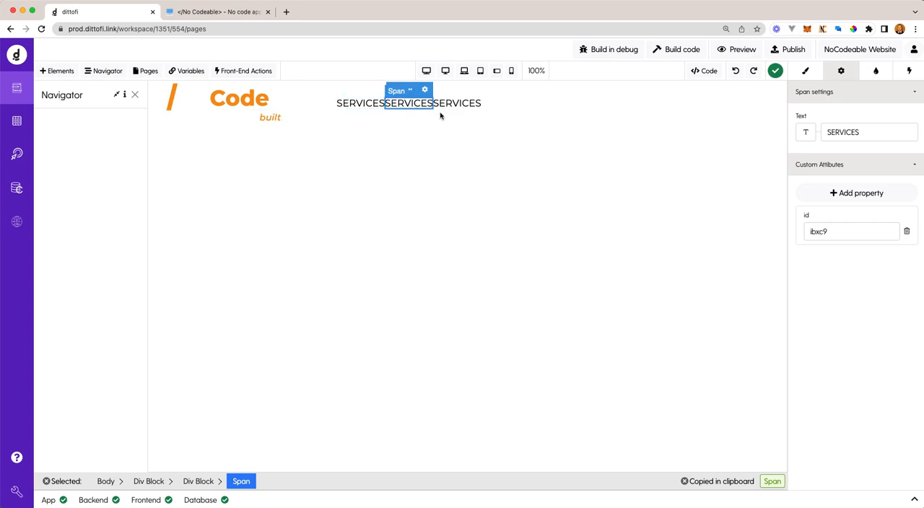
pyautogui.click(806, 132)
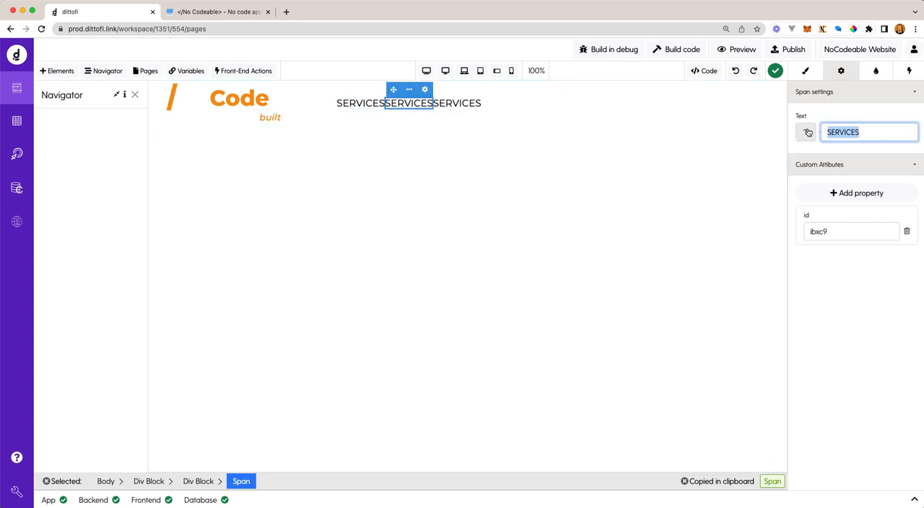
pyautogui.write('FAQ')
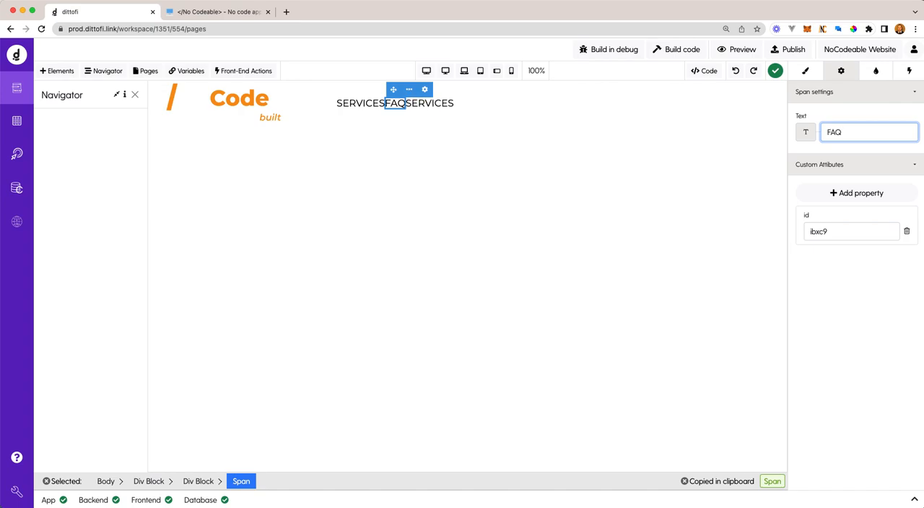
pyautogui.click(431, 104)
pyautogui.doubleClick(851, 131)
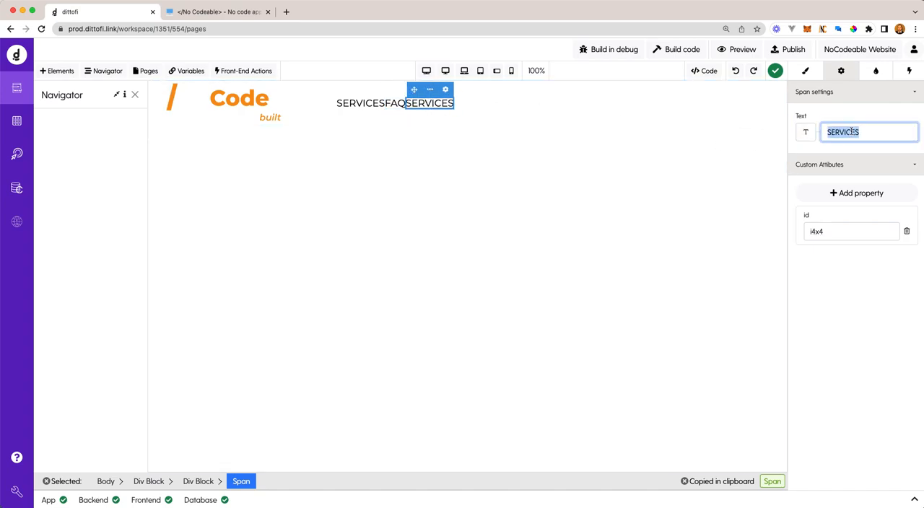
pyautogui.write('CONTACT')
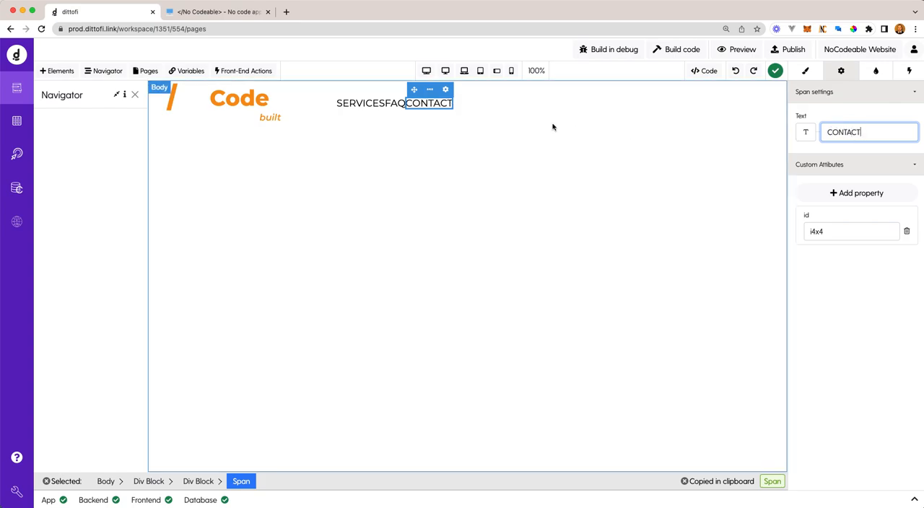
# - Set the left and right padding of the SERVICES span to 10 px each
pyautogui.click(368, 107)
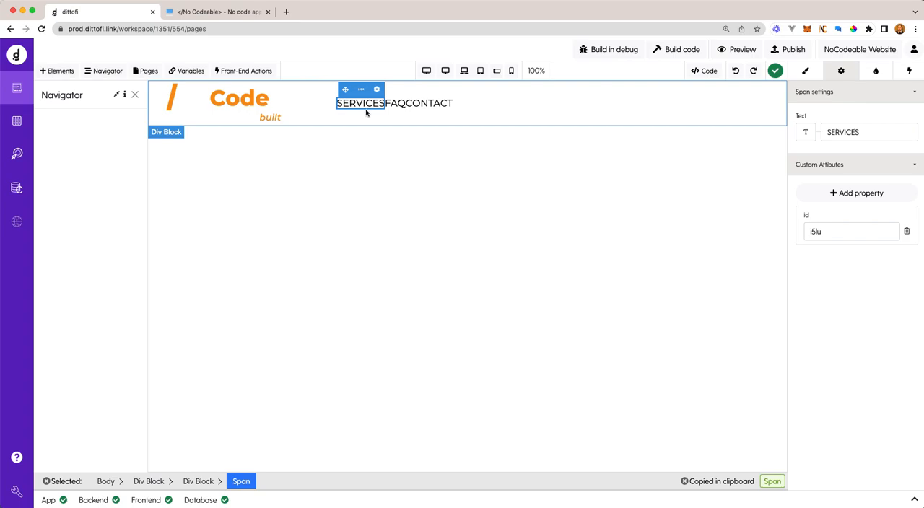
pyautogui.click(805, 72)
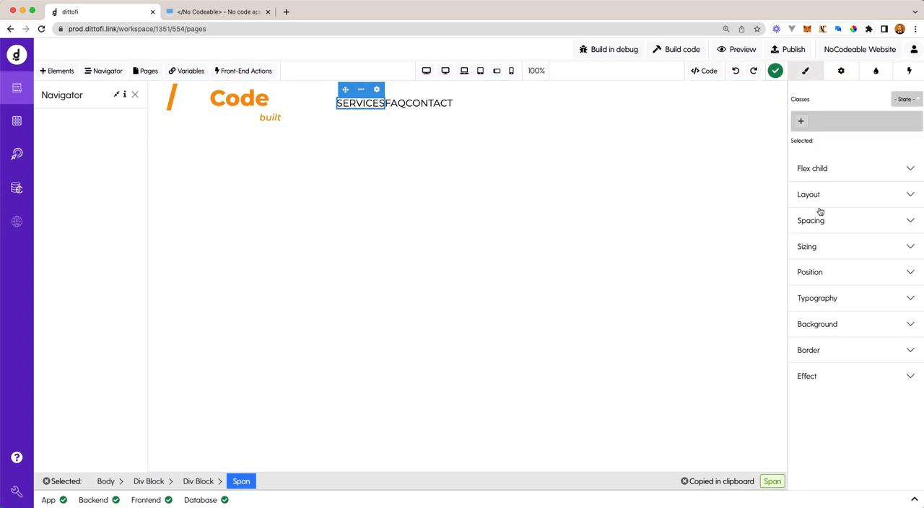
pyautogui.click(875, 226)
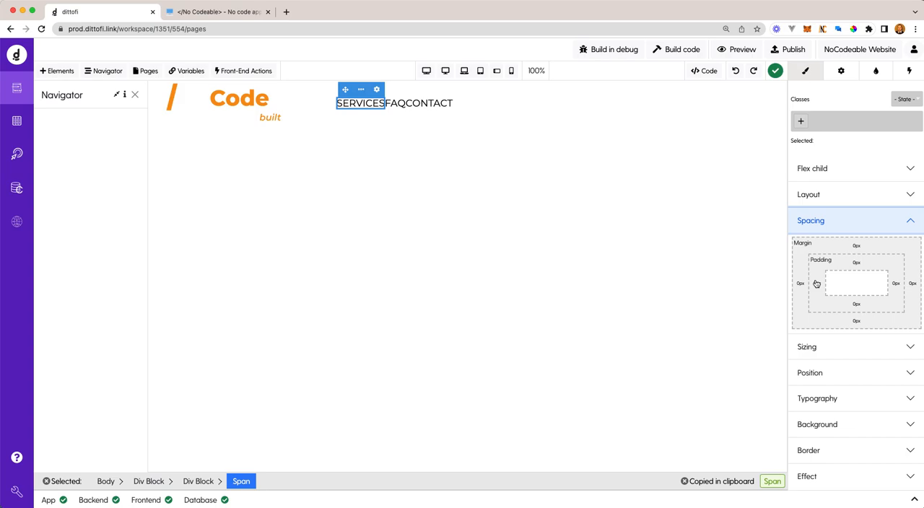
pyautogui.click(816, 283)
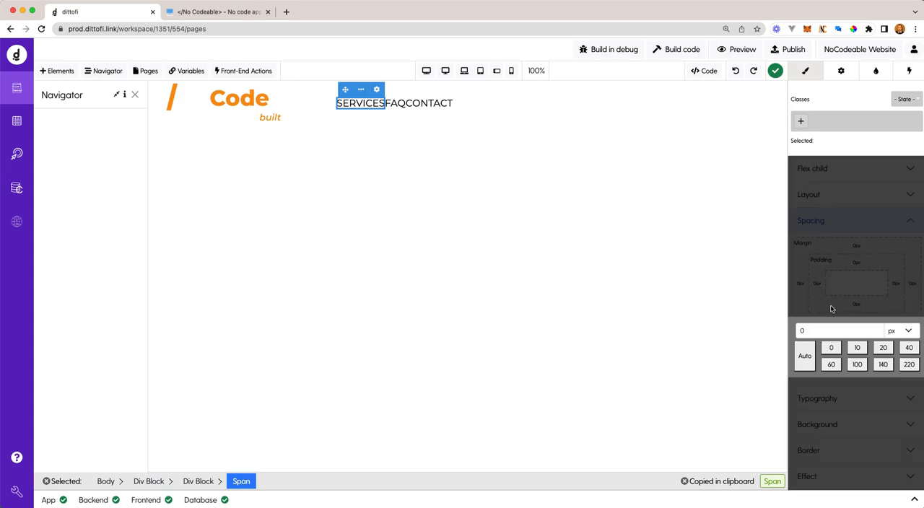
pyautogui.click(857, 347)
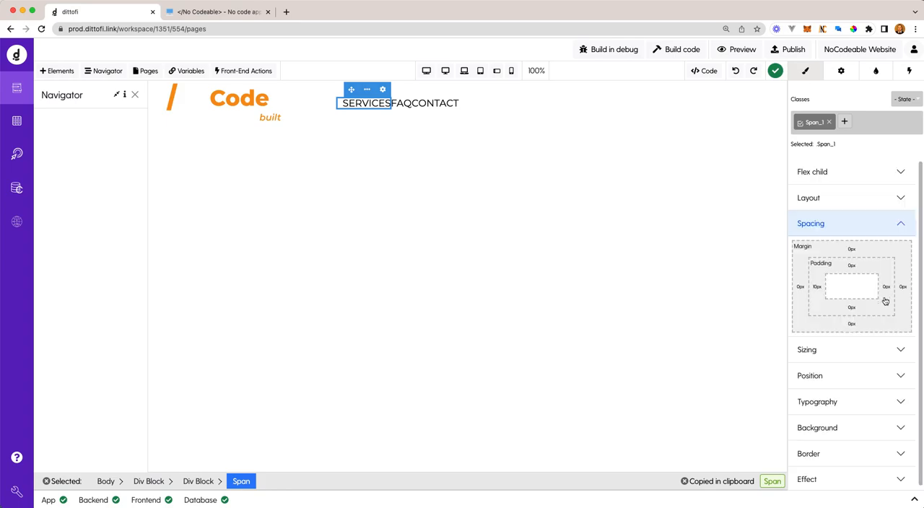
pyautogui.click(886, 288)
pyautogui.click(858, 351)
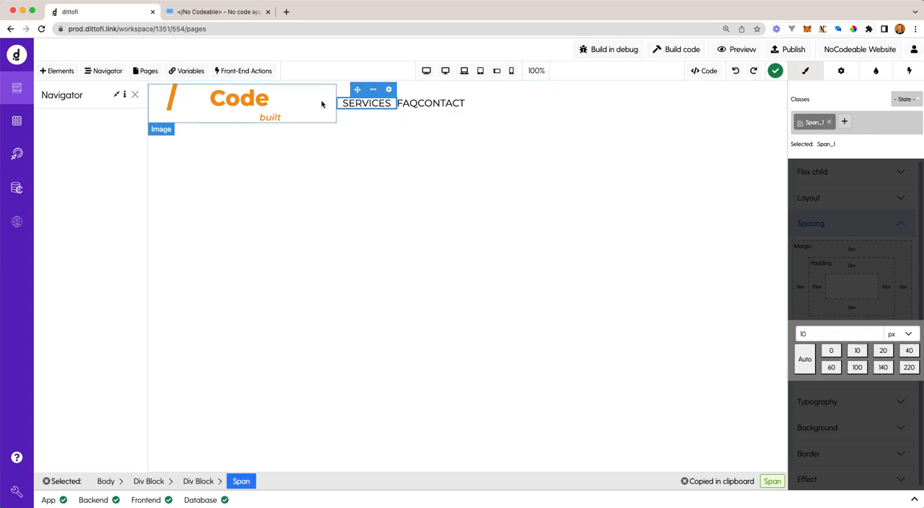
pyautogui.click(856, 177)
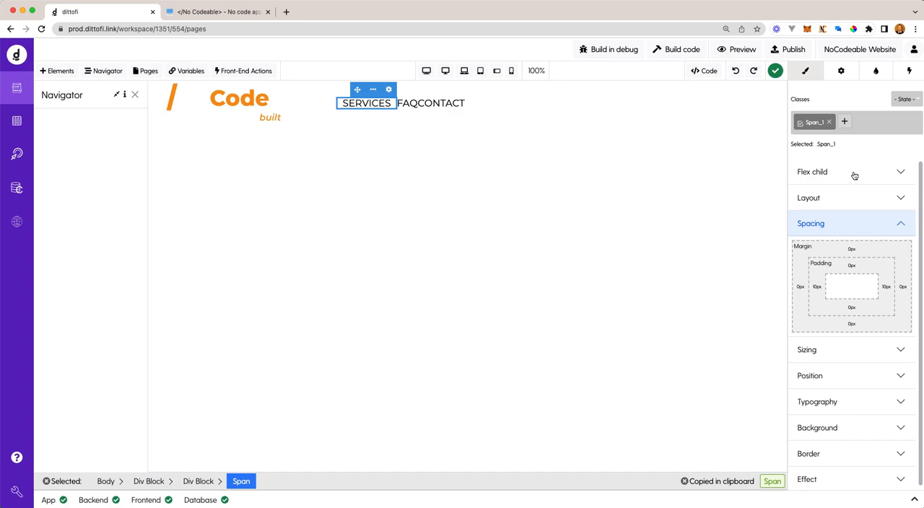
# - Apply the existing Span_1 class to the FAQ span
pyautogui.click(411, 106)
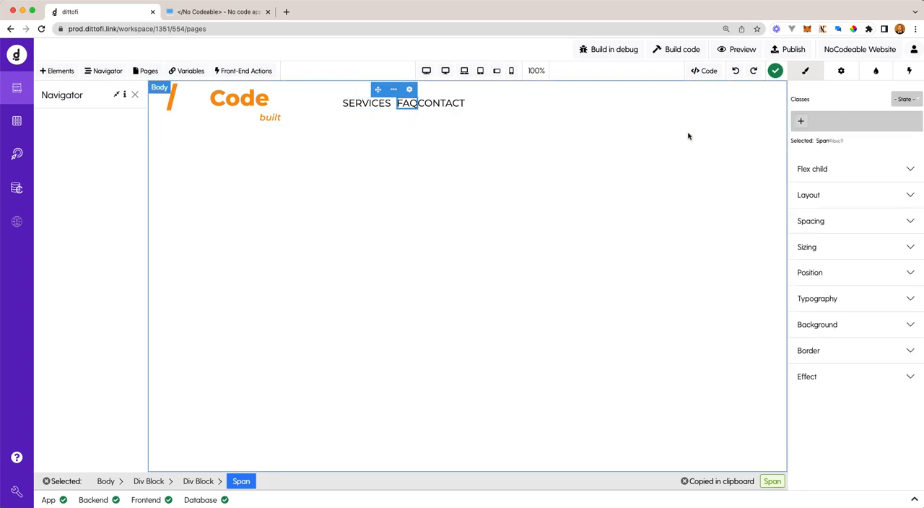
pyautogui.click(801, 122)
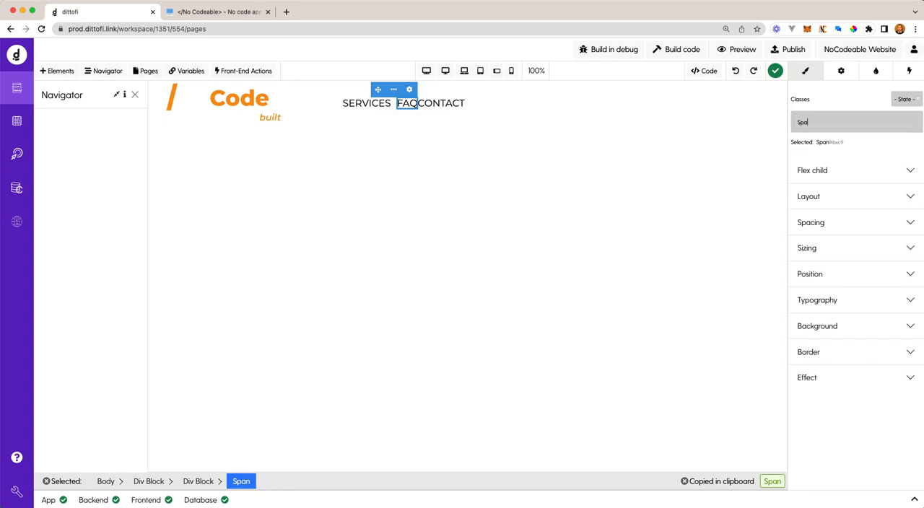
pyautogui.press('Return')
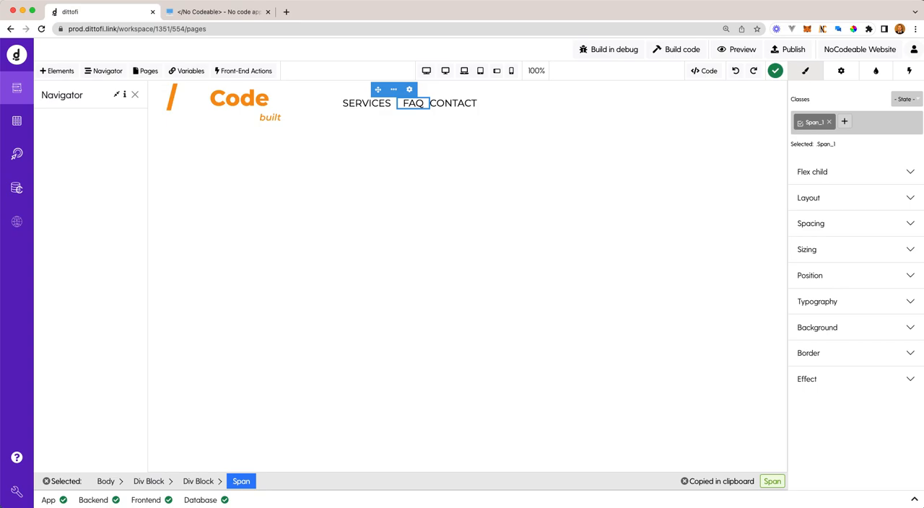
# - Apply the existing Span_1 class to the CONTACT span
pyautogui.click(452, 103)
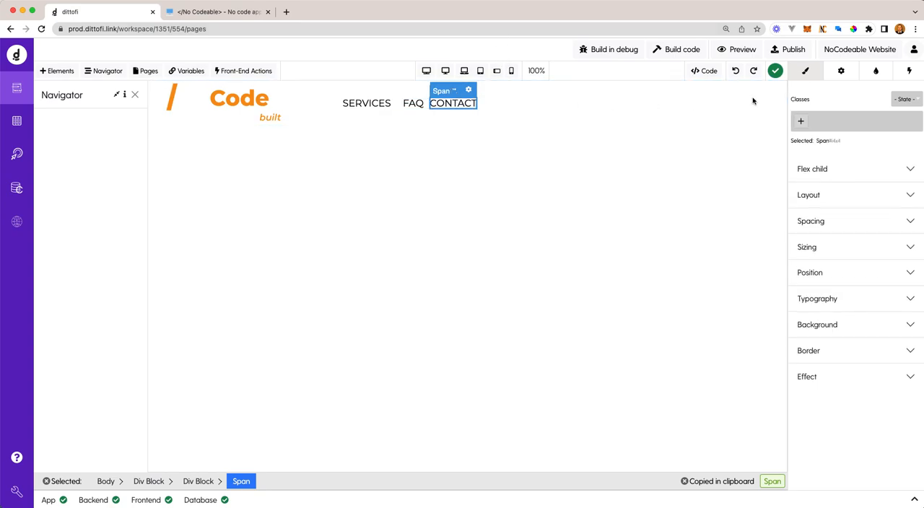
pyautogui.click(799, 121)
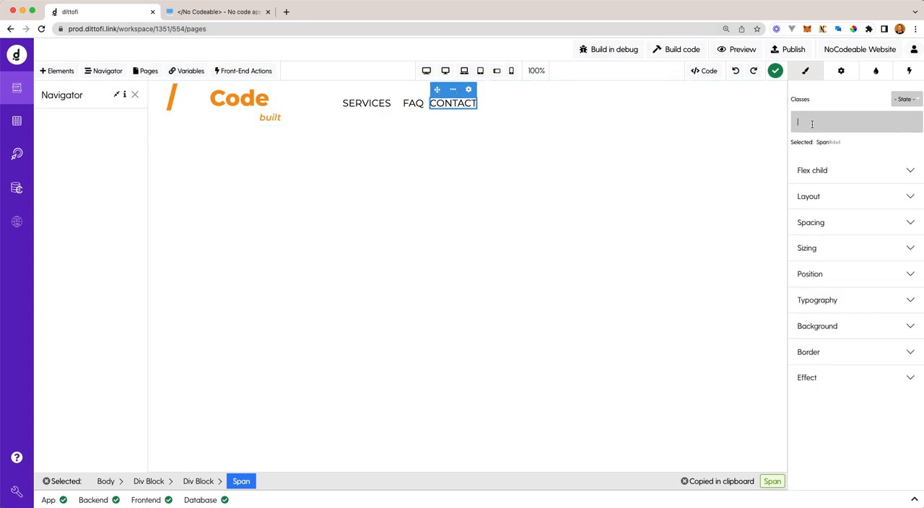
pyautogui.click(382, 108)
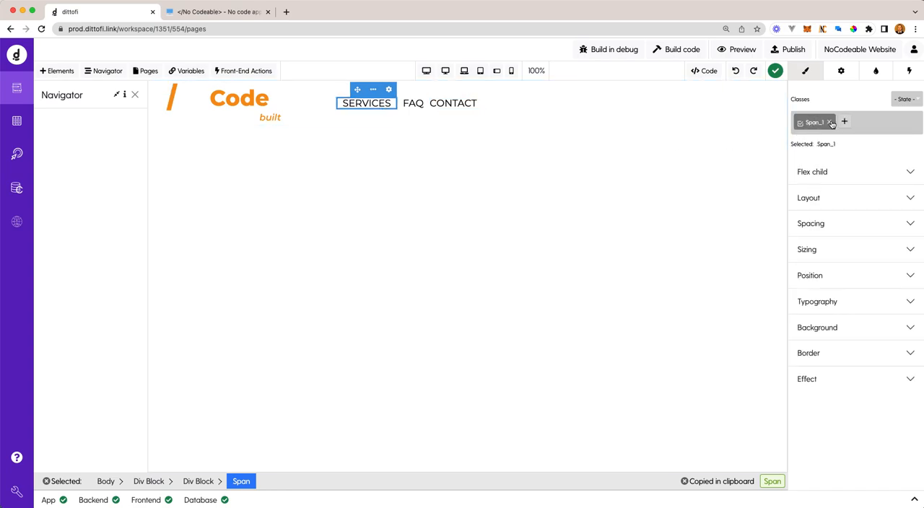
pyautogui.click(453, 108)
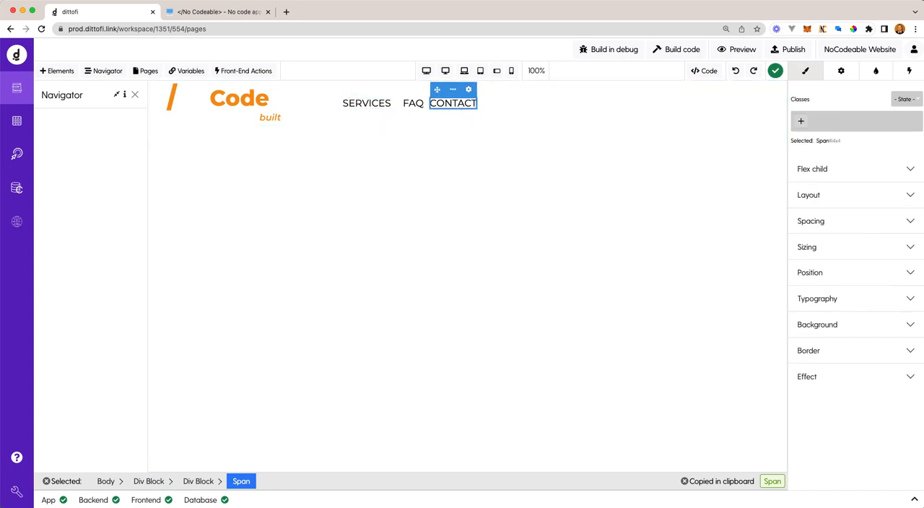
pyautogui.click(803, 122)
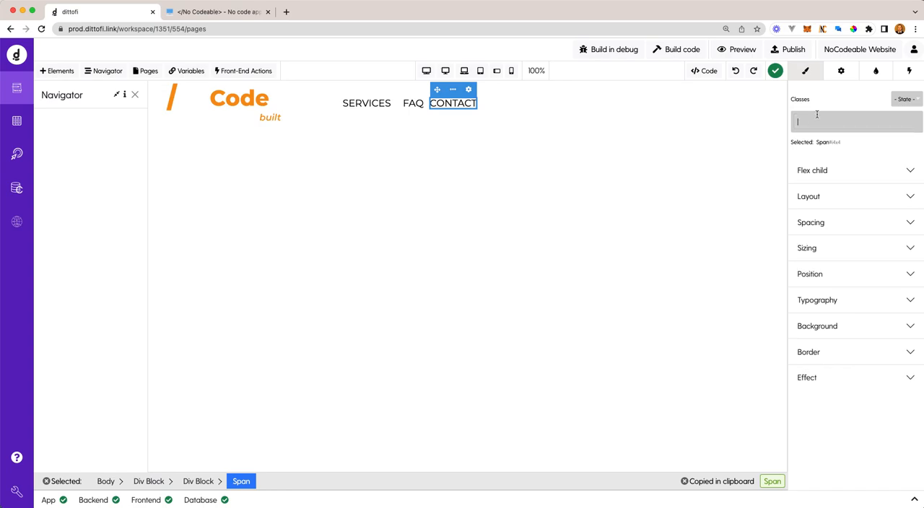
pyautogui.write('Span_1')
pyautogui.press('Return')
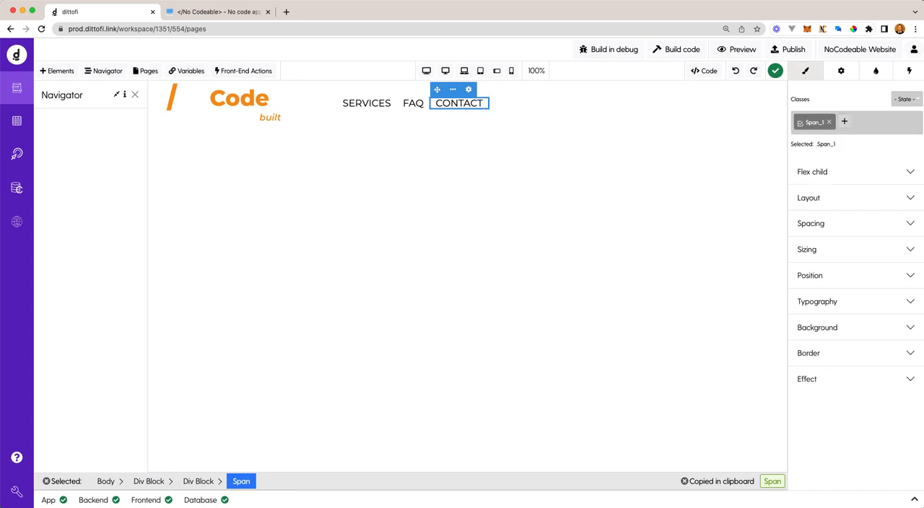
# - Set the Span_1 typography of the navigation texts to a 14 px font size and 1 px letter spacing
pyautogui.click(366, 102)
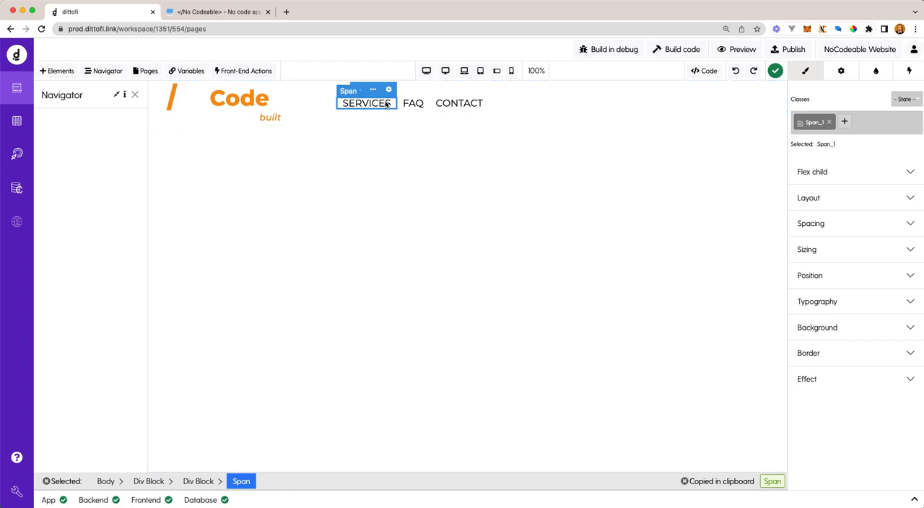
pyautogui.click(832, 308)
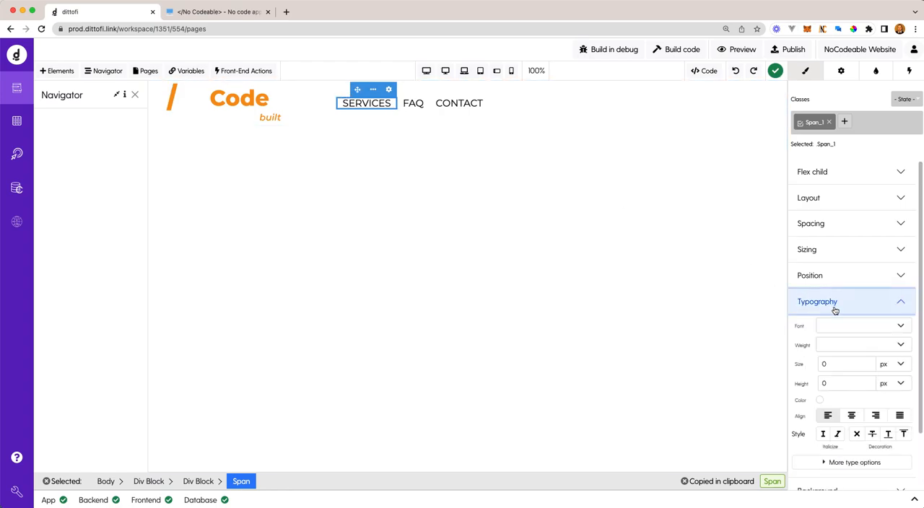
pyautogui.moveTo(859, 365); pyautogui.dragTo(795, 364)
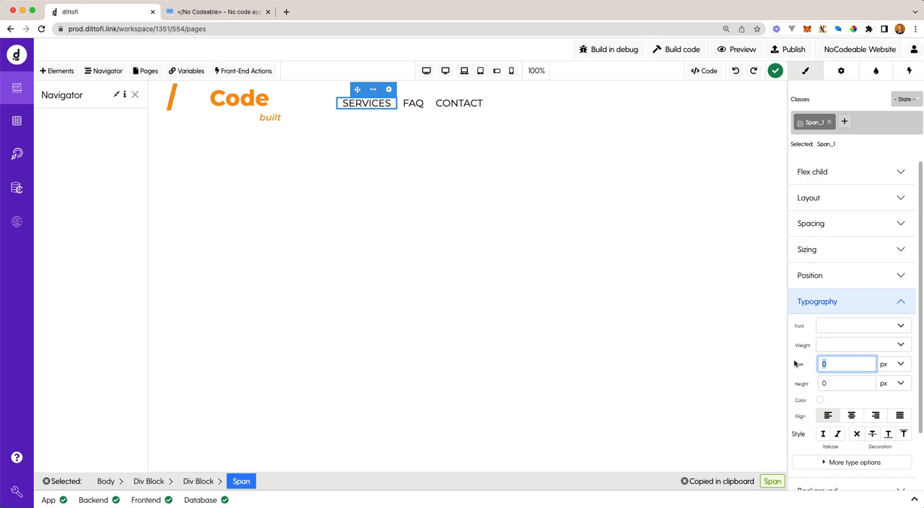
pyautogui.write('14')
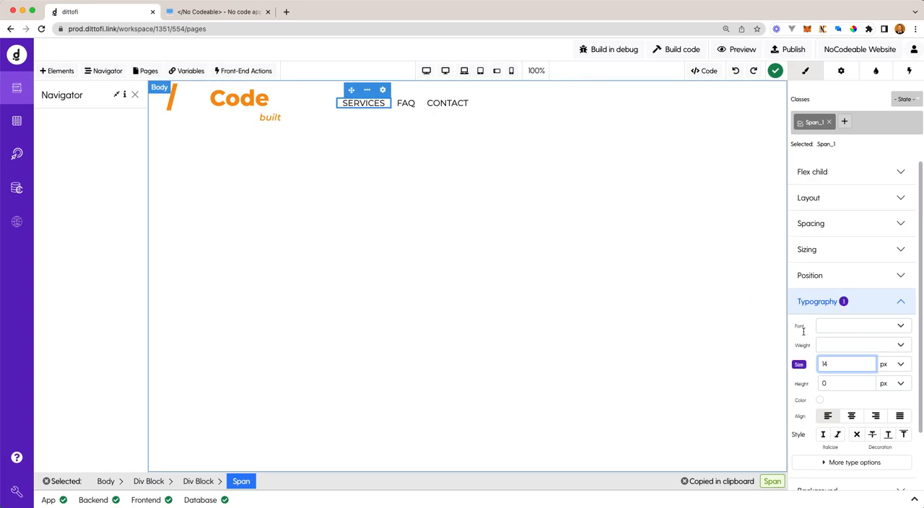
pyautogui.scroll(-2, 830, 405)
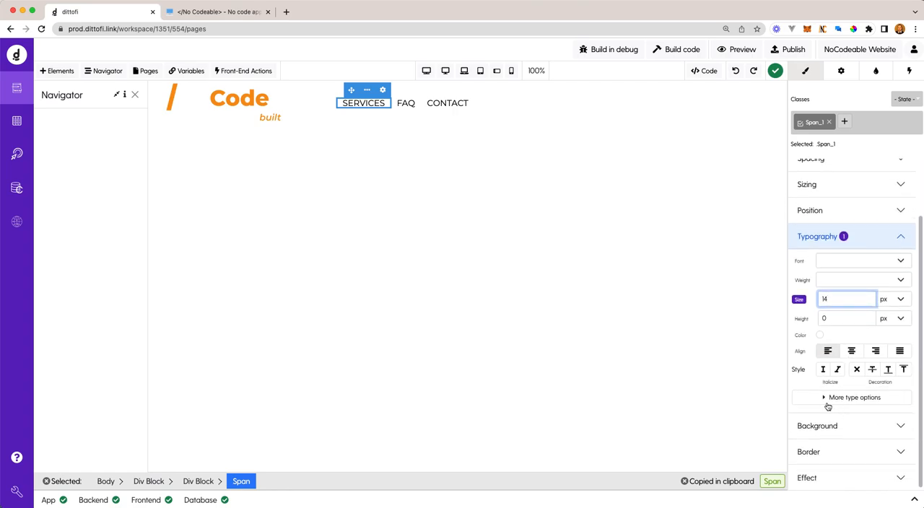
pyautogui.click(824, 397)
pyautogui.scroll(-1, 820, 416)
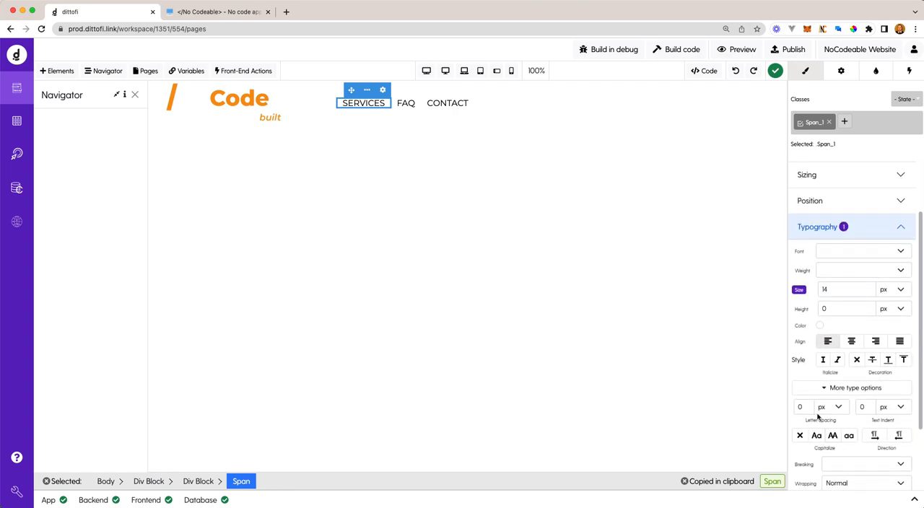
pyautogui.click(795, 407)
pyautogui.write('1')
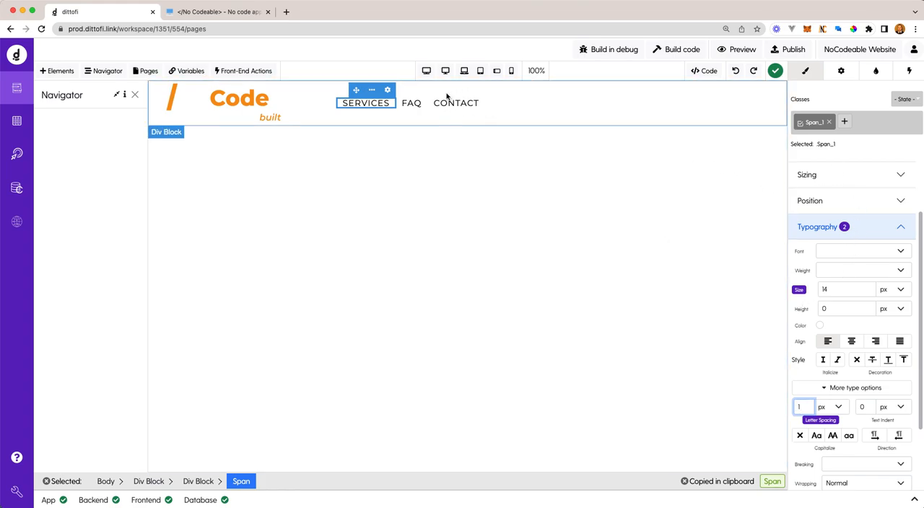
# - Set the left margin of the div block holding the three navigation spans to auto
pyautogui.click(431, 119)
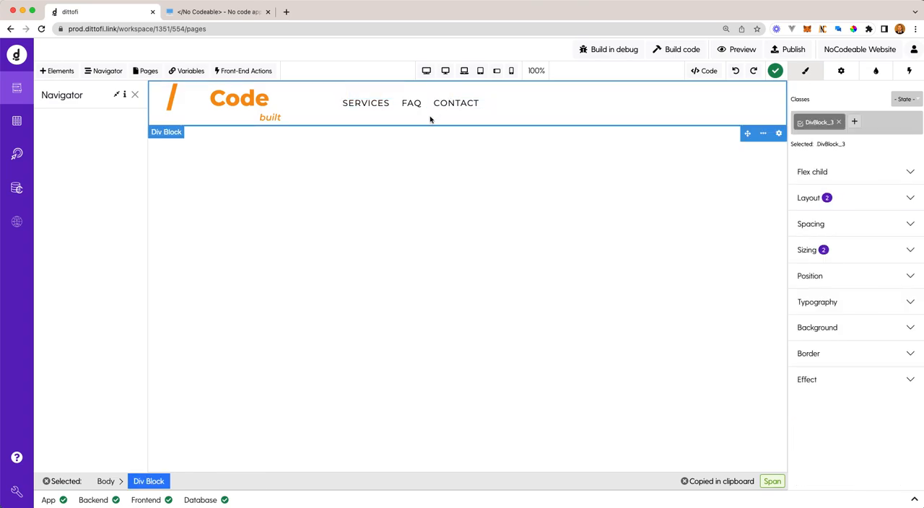
pyautogui.click(418, 105)
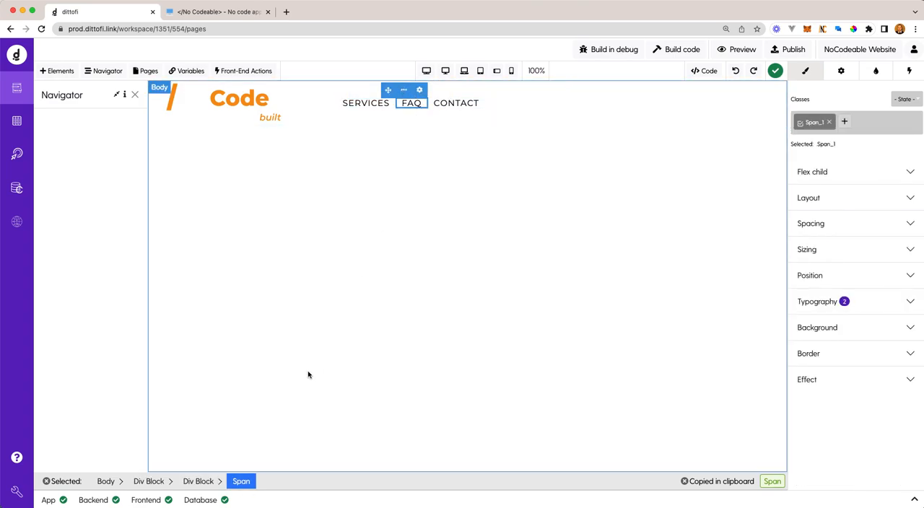
pyautogui.click(198, 482)
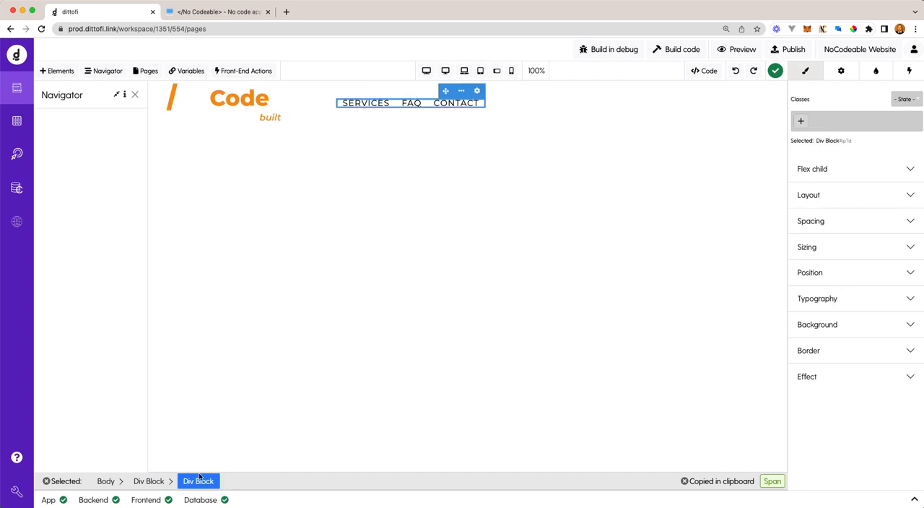
pyautogui.click(105, 73)
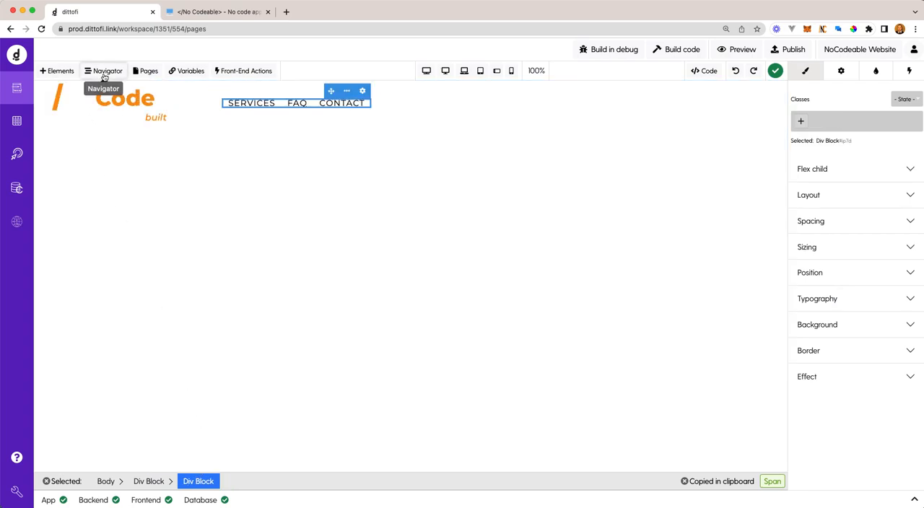
pyautogui.click(105, 75)
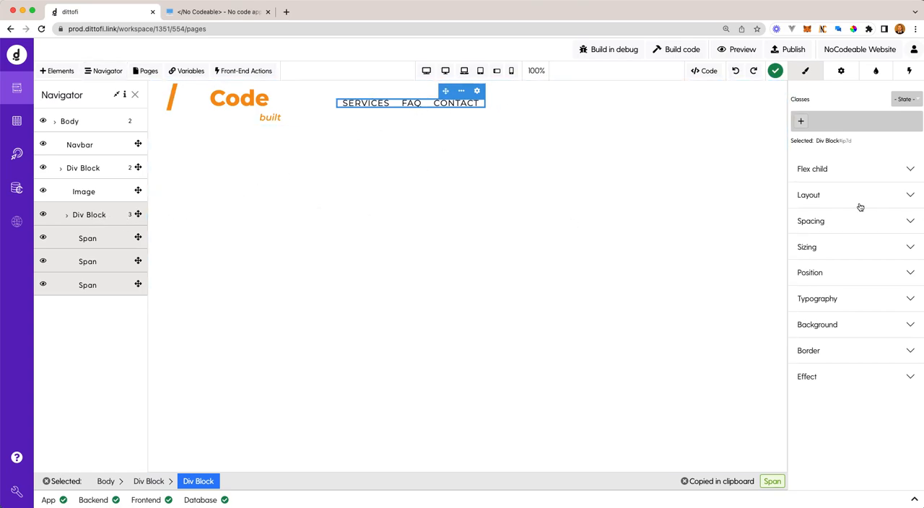
pyautogui.click(864, 227)
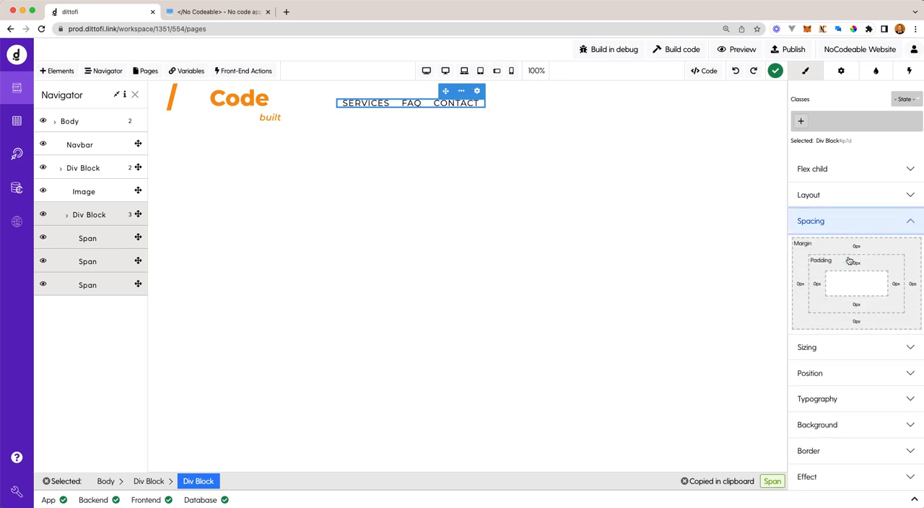
pyautogui.click(803, 287)
pyautogui.click(804, 358)
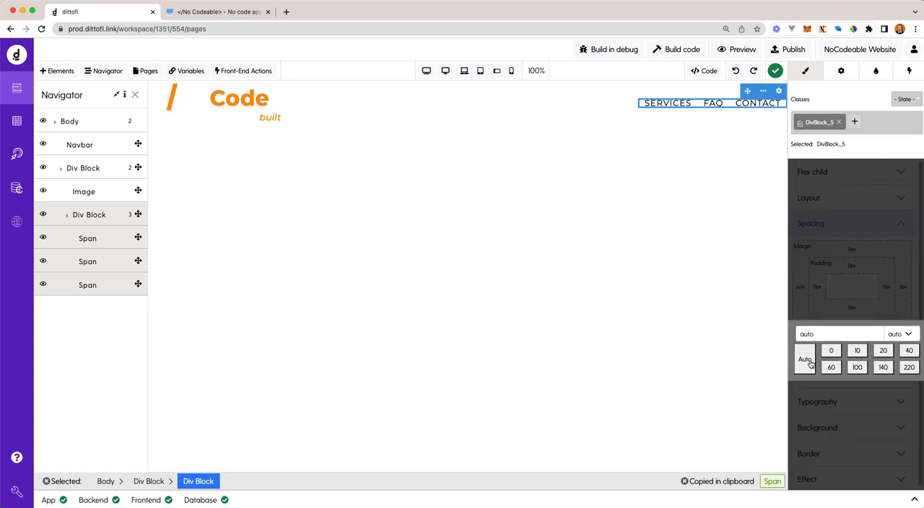
# - Set the left margin of the logo image to 40 px
pyautogui.click(292, 109)
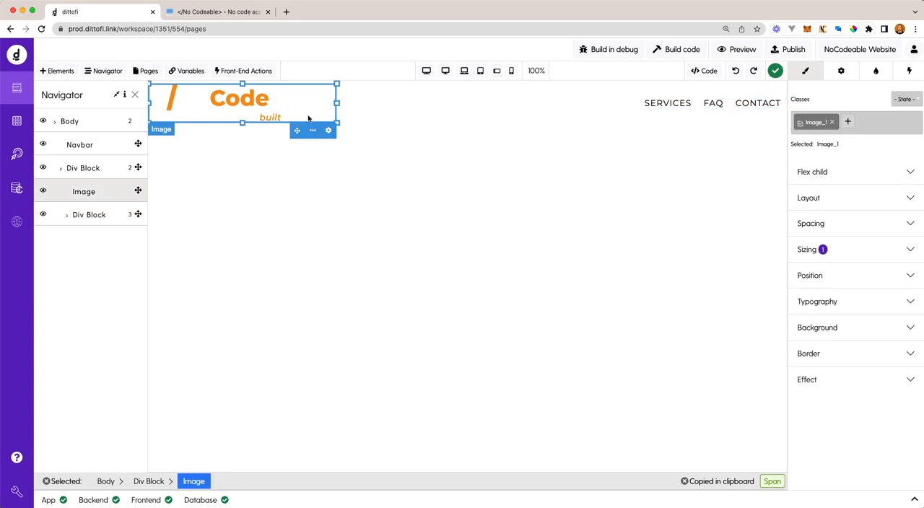
pyautogui.click(846, 228)
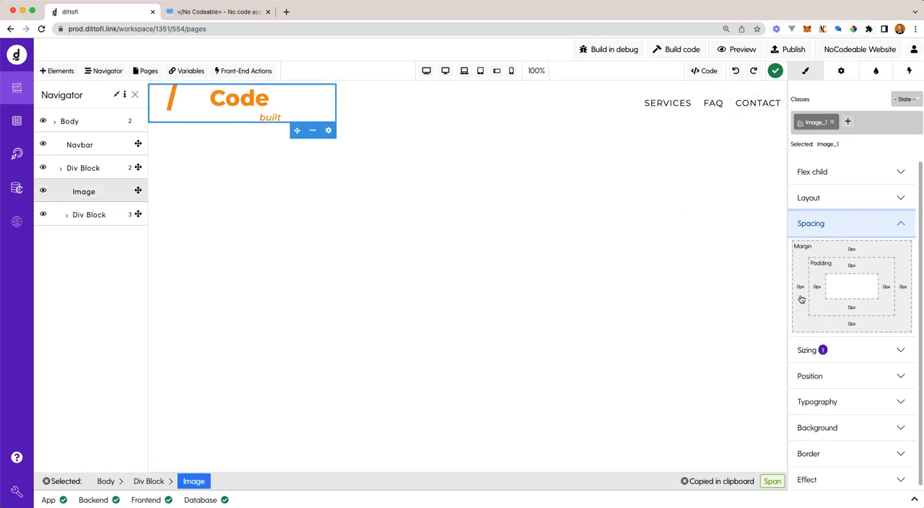
pyautogui.click(800, 287)
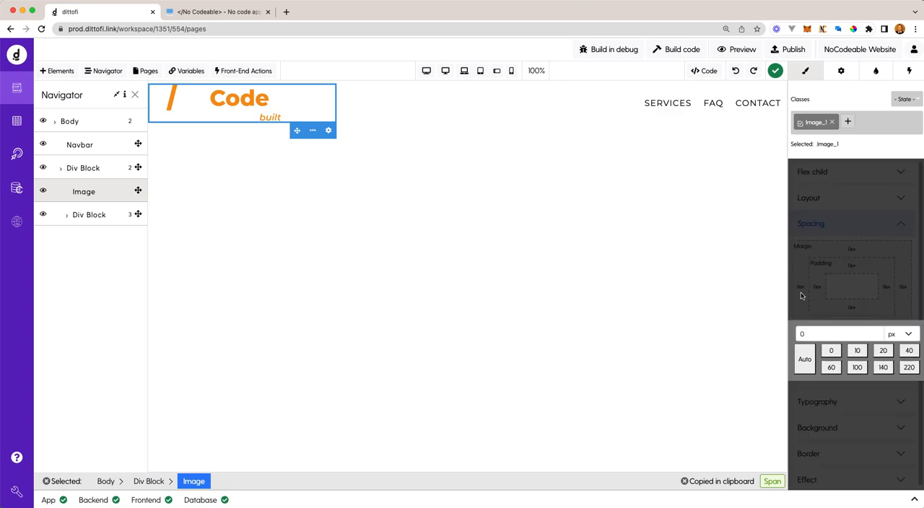
pyautogui.click(908, 351)
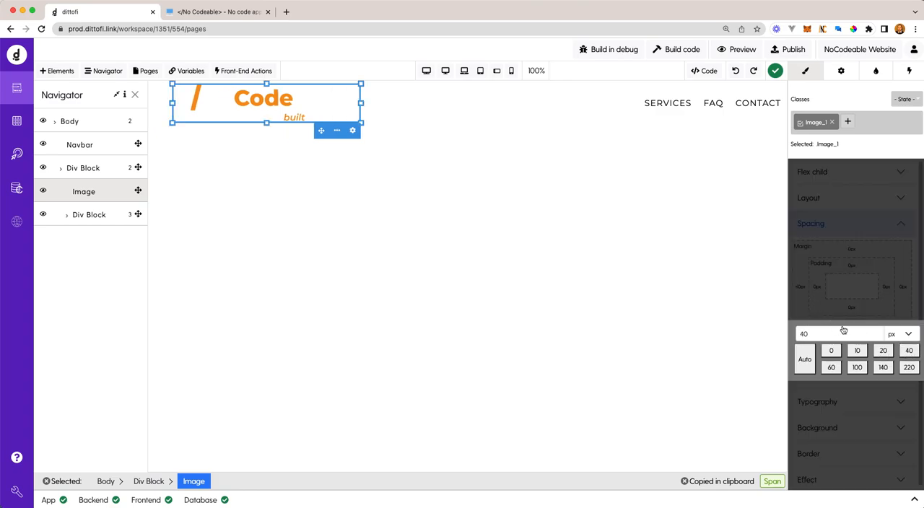
# - Set the right margin of the div block around the navigation spans to 40 px
pyautogui.click(679, 104)
pyautogui.click(91, 215)
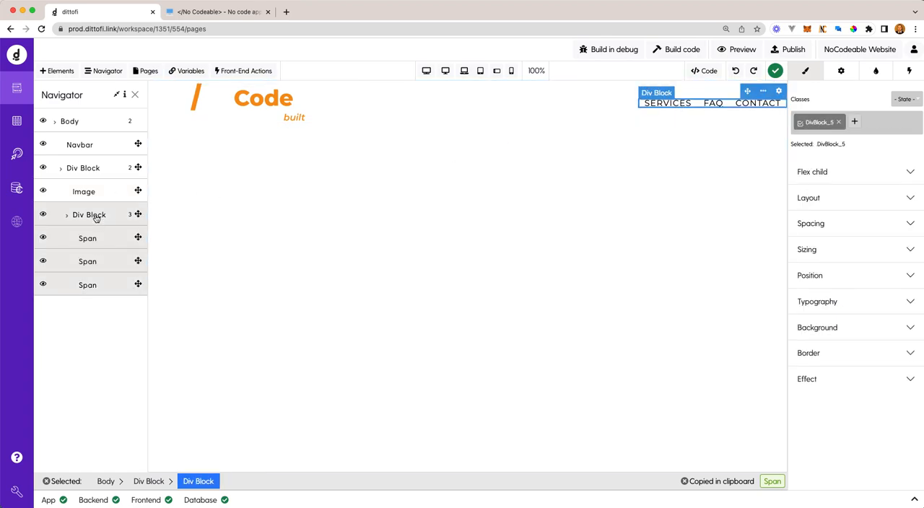
pyautogui.click(876, 232)
pyautogui.click(901, 289)
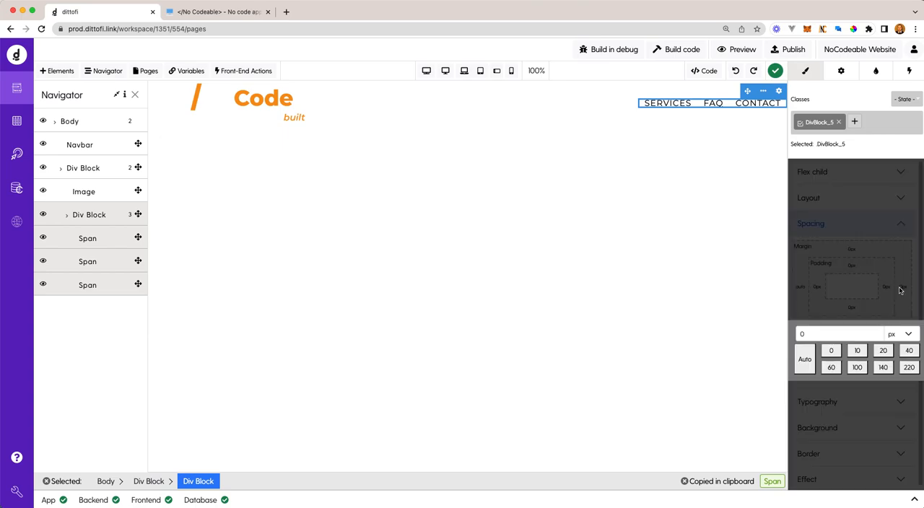
pyautogui.click(911, 352)
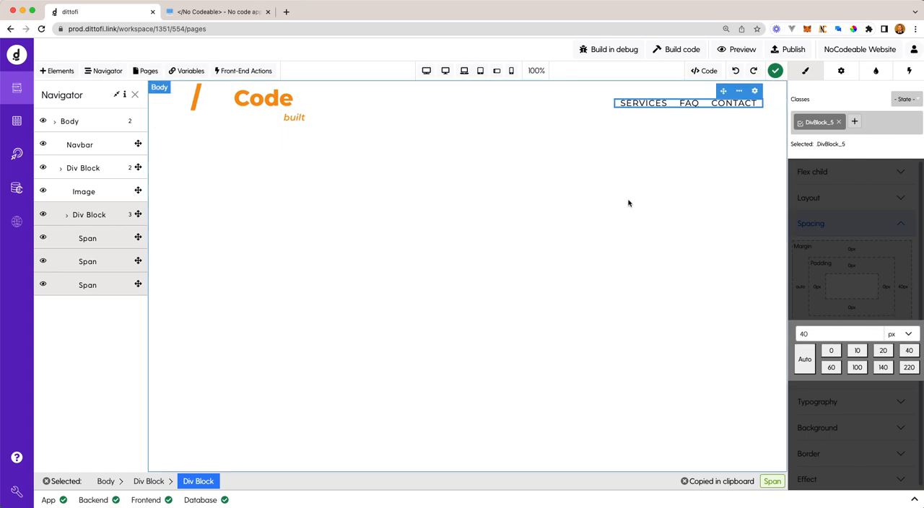
pyautogui.click(629, 200)
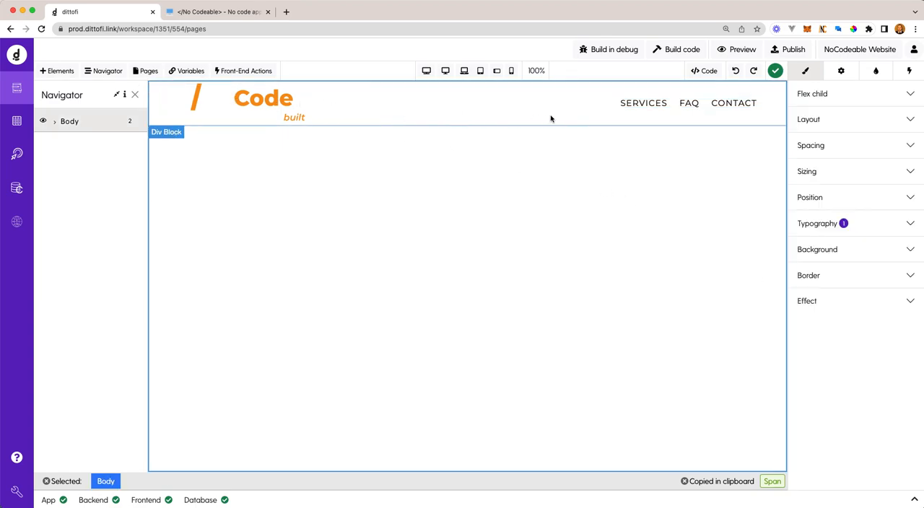
# - Set the cursor effect of the SERVICES span's Span_1 class to pointer
pyautogui.click(647, 105)
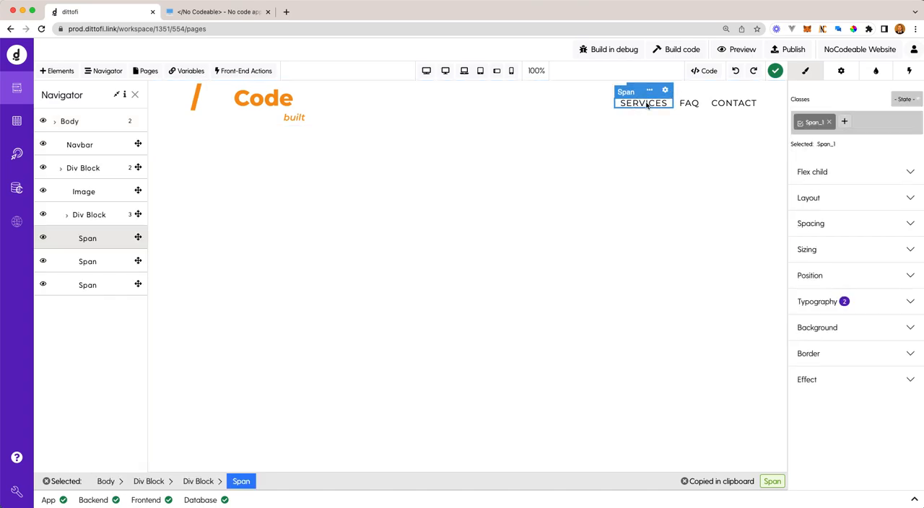
pyautogui.click(873, 380)
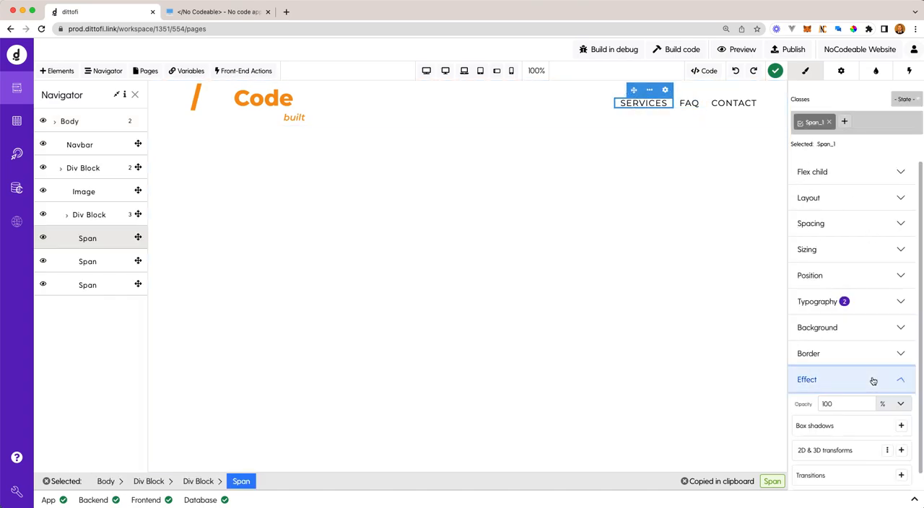
pyautogui.scroll(-2, 850, 429)
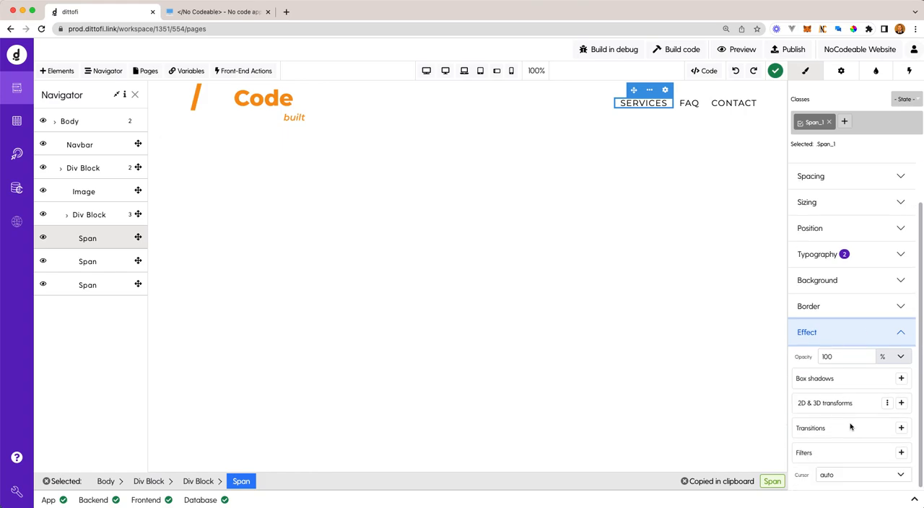
pyautogui.click(850, 476)
pyautogui.click(833, 127)
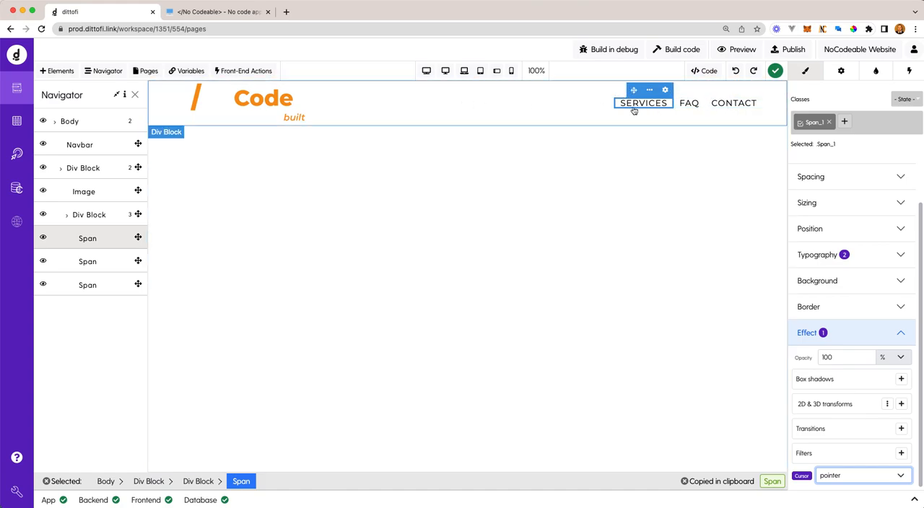
# - Set the cursor effect of the logo image's Image_1 class to pointer
pyautogui.click(282, 101)
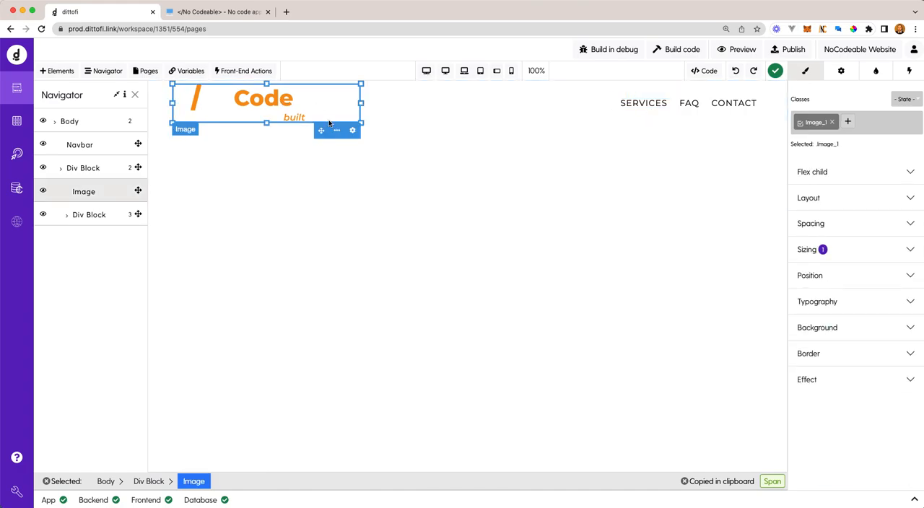
pyautogui.click(808, 383)
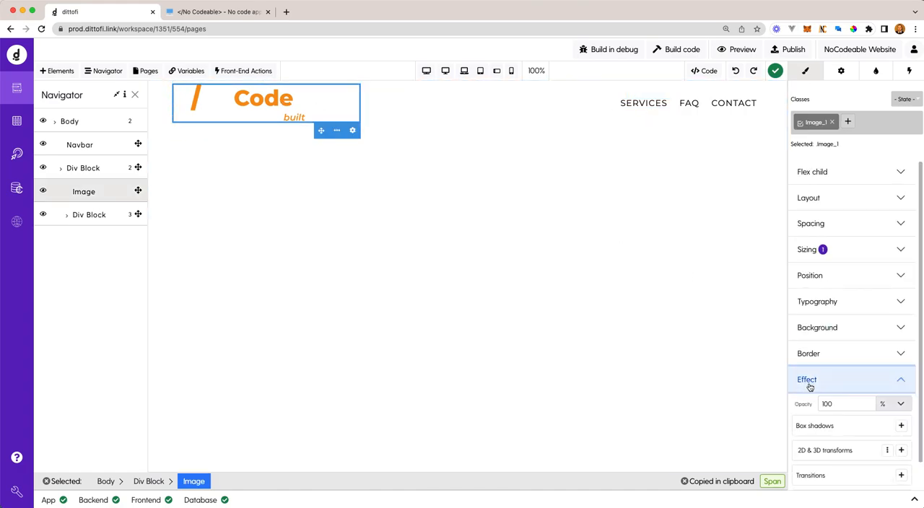
pyautogui.scroll(-2, 832, 480)
pyautogui.click(837, 476)
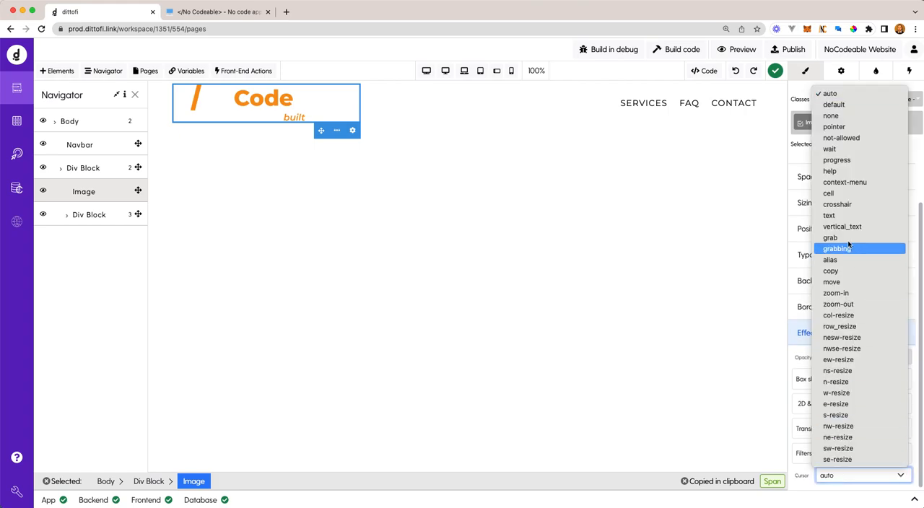
pyautogui.click(834, 127)
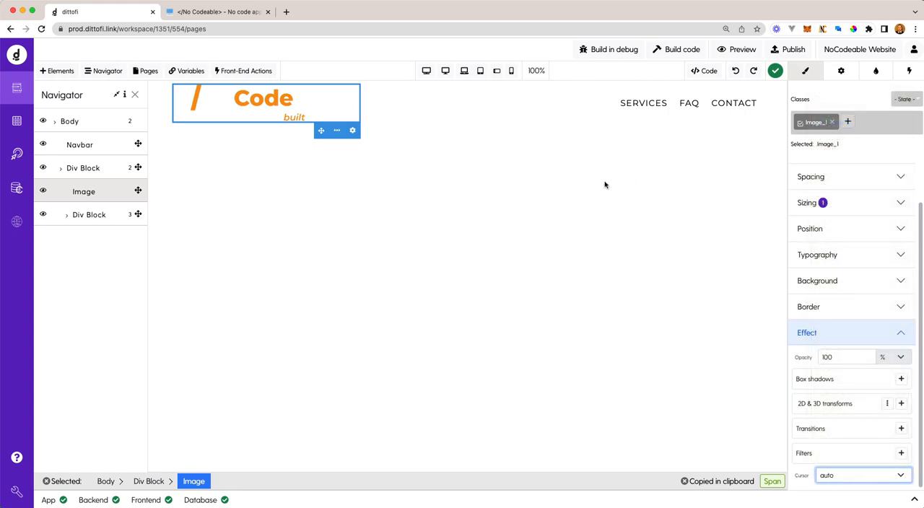
pyautogui.click(565, 163)
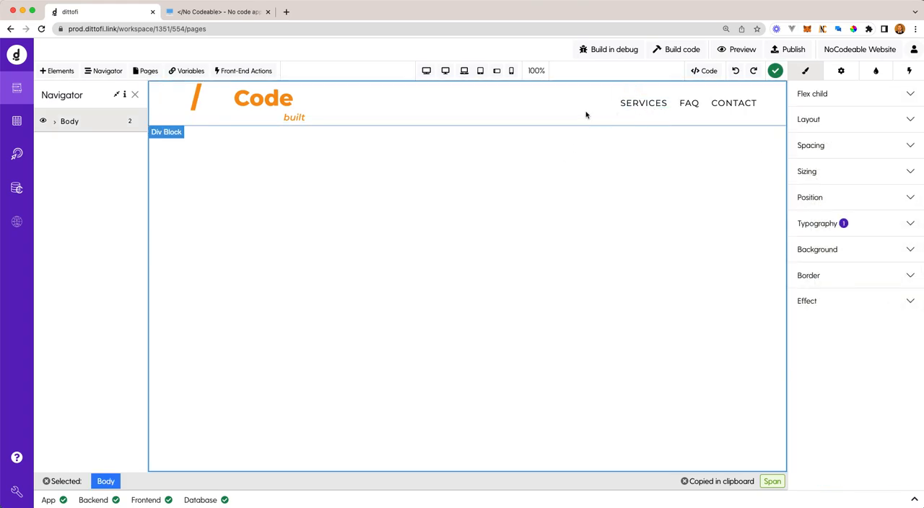
# - Give the SERVICES span's Span_1 class an orange #f5a623 text color and underline in its hover state, and return to the default state
pyautogui.click(648, 114)
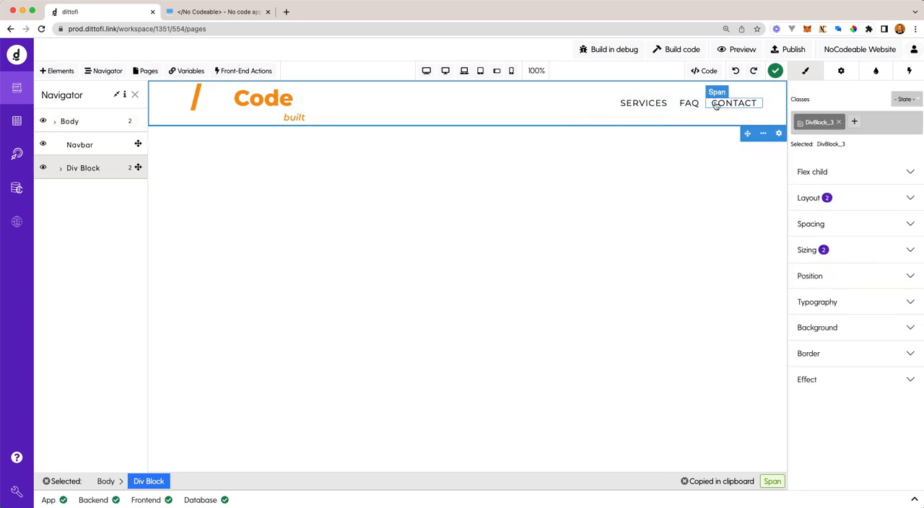
pyautogui.click(647, 109)
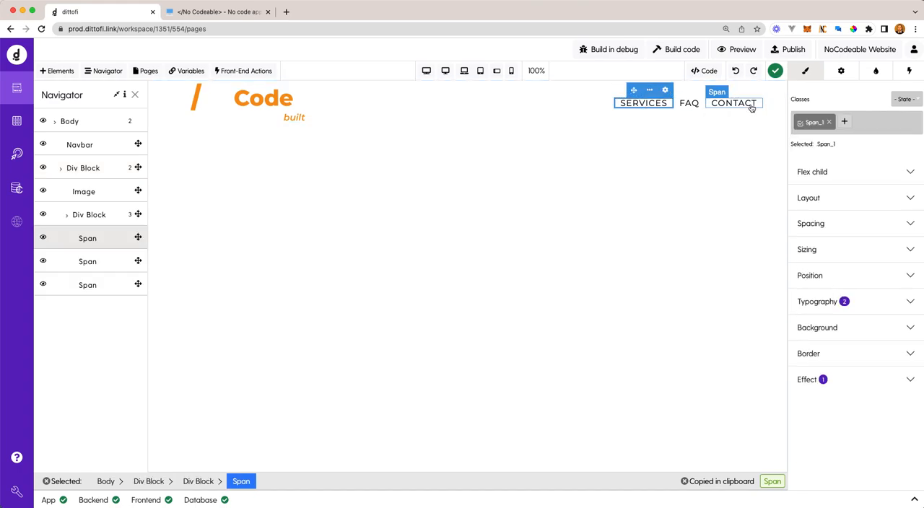
pyautogui.click(905, 100)
pyautogui.click(901, 108)
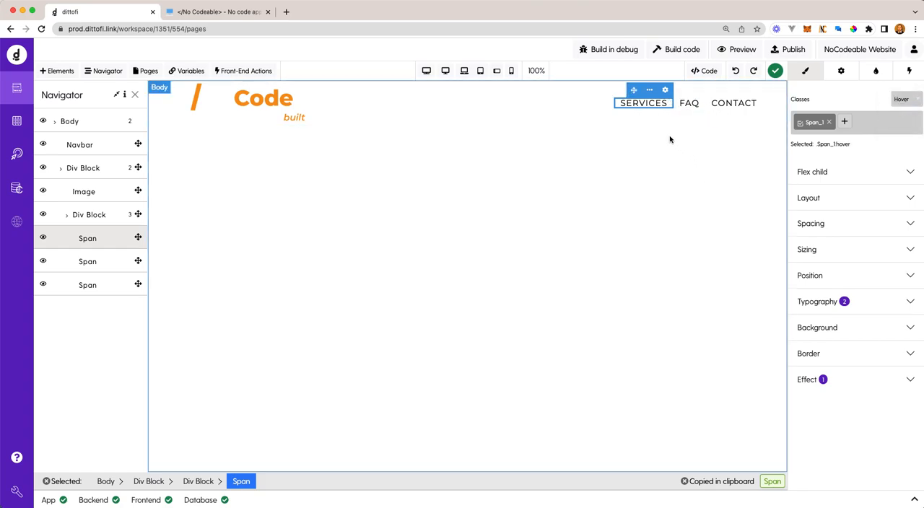
pyautogui.click(909, 304)
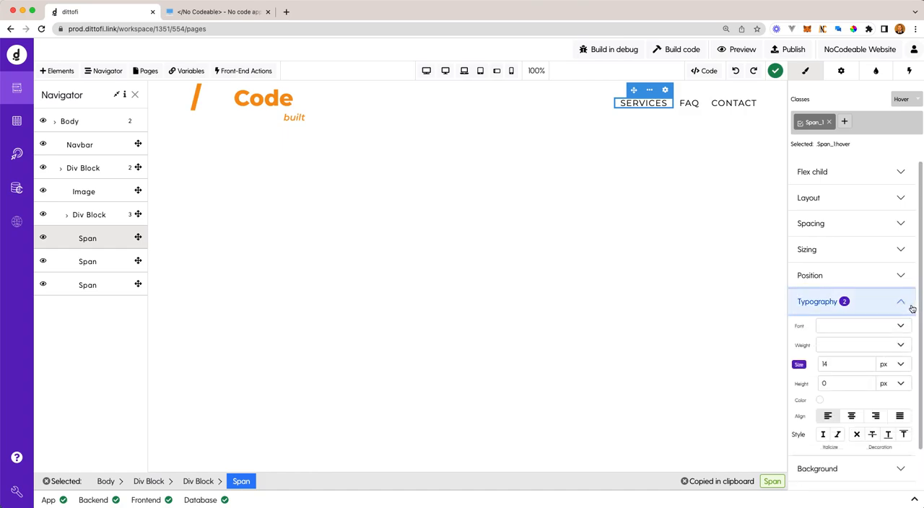
pyautogui.click(818, 402)
pyautogui.click(717, 370)
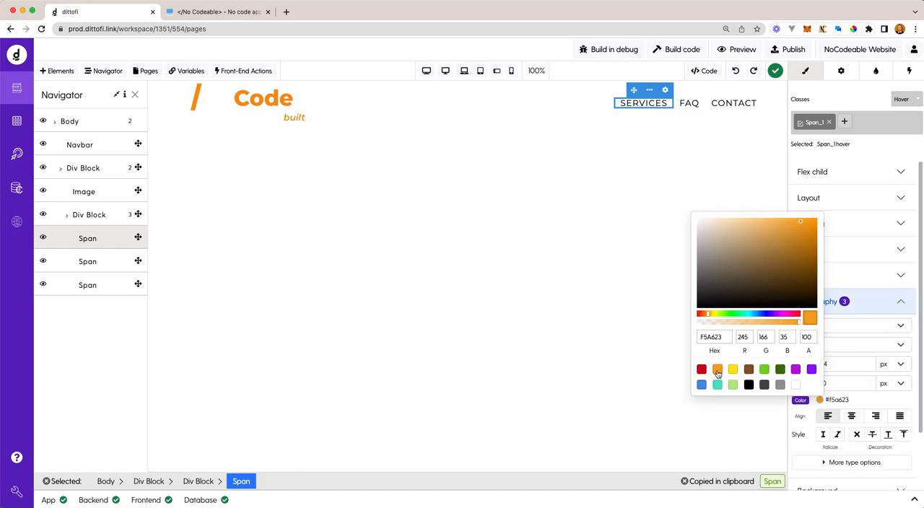
pyautogui.click(887, 435)
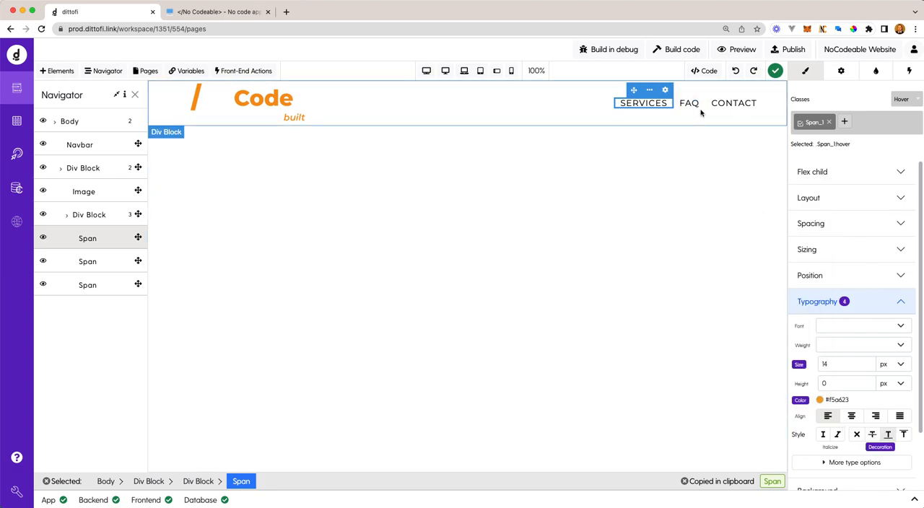
pyautogui.click(903, 99)
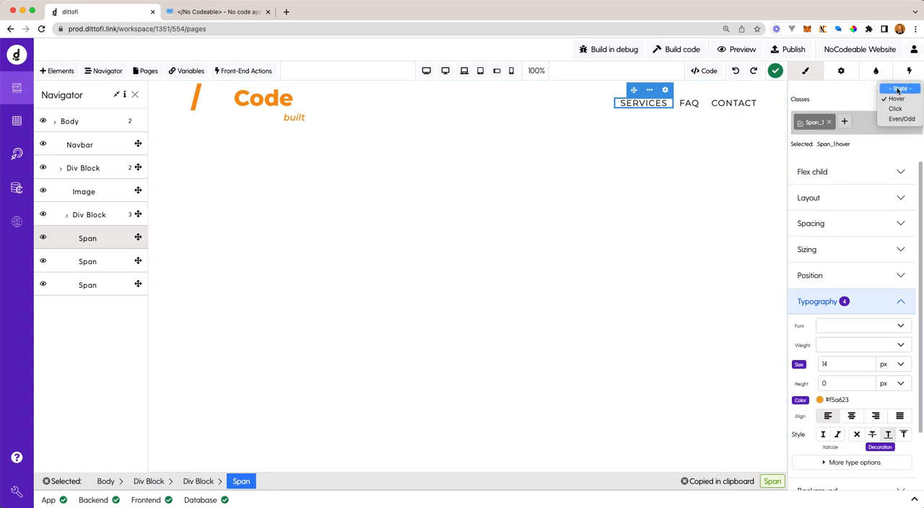
pyautogui.click(899, 89)
pyautogui.click(684, 192)
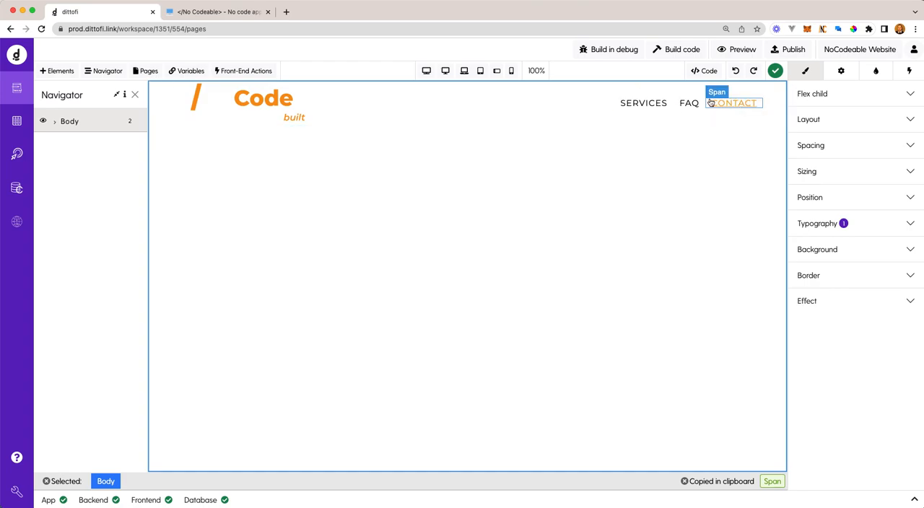
# - Set the background color of the header div block to hex 181818 with 90% opacity
pyautogui.click(533, 115)
pyautogui.click(888, 330)
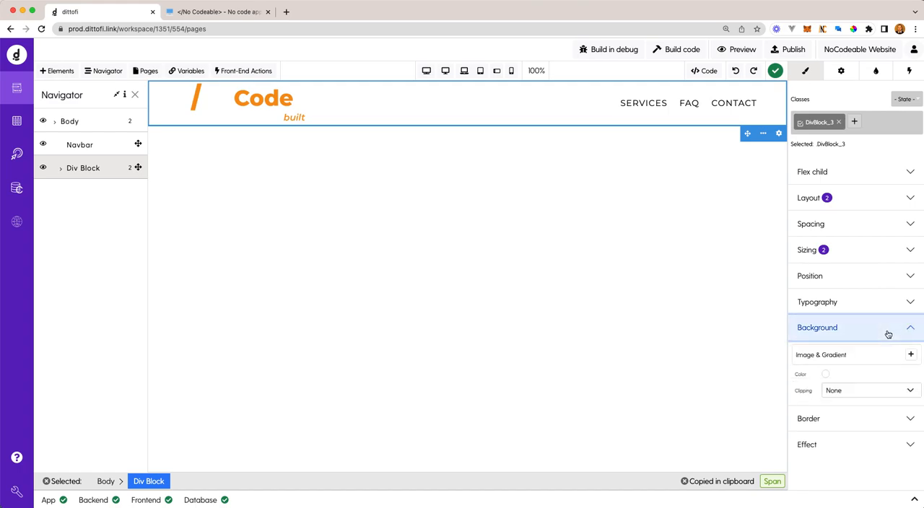
pyautogui.click(825, 376)
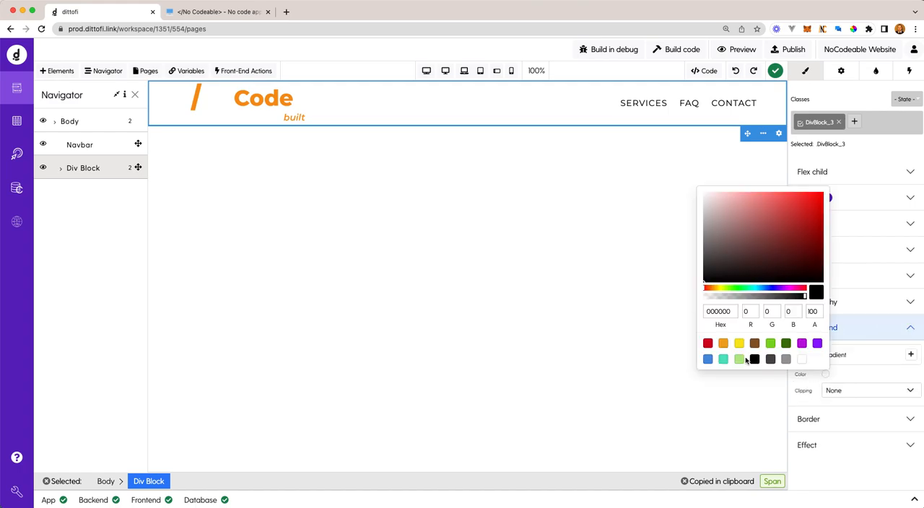
pyautogui.doubleClick(722, 312)
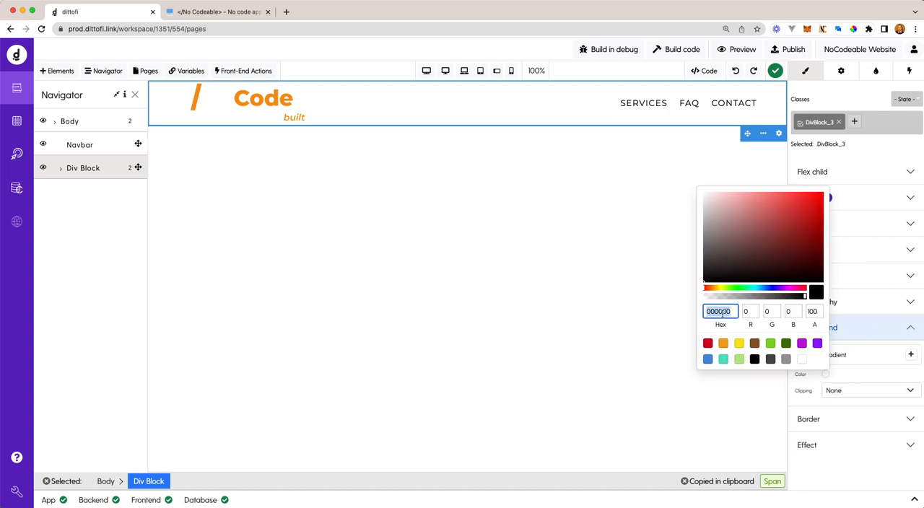
pyautogui.write('181818')
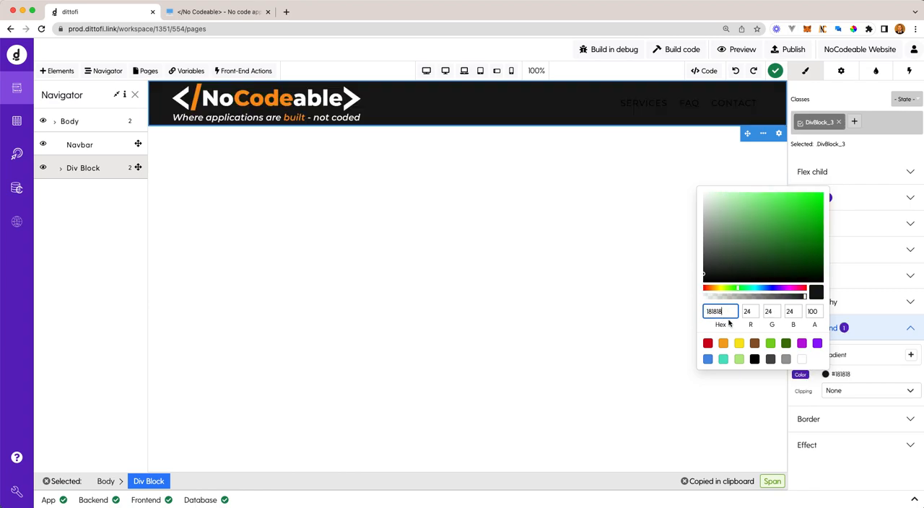
pyautogui.click(810, 311)
pyautogui.write('90')
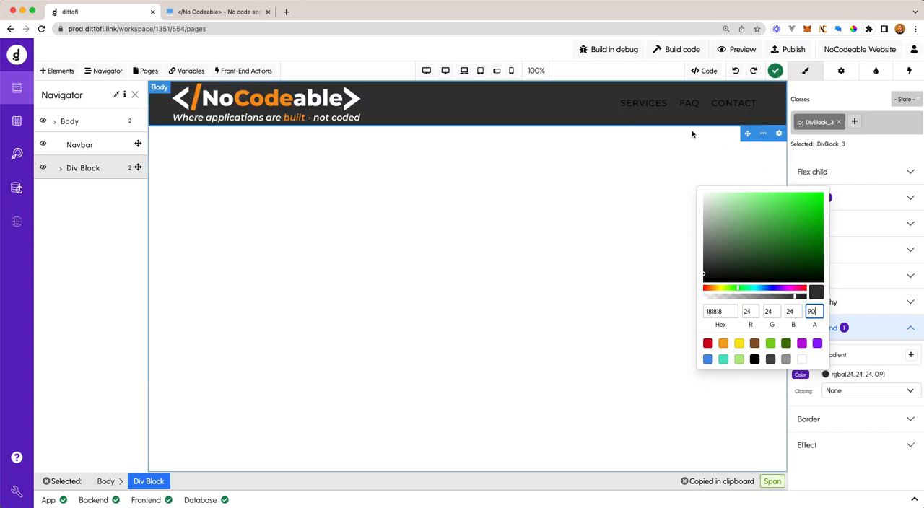
# - Set the default text color of the SERVICES span's Span_1 class to white with 80% opacity
pyautogui.click(641, 105)
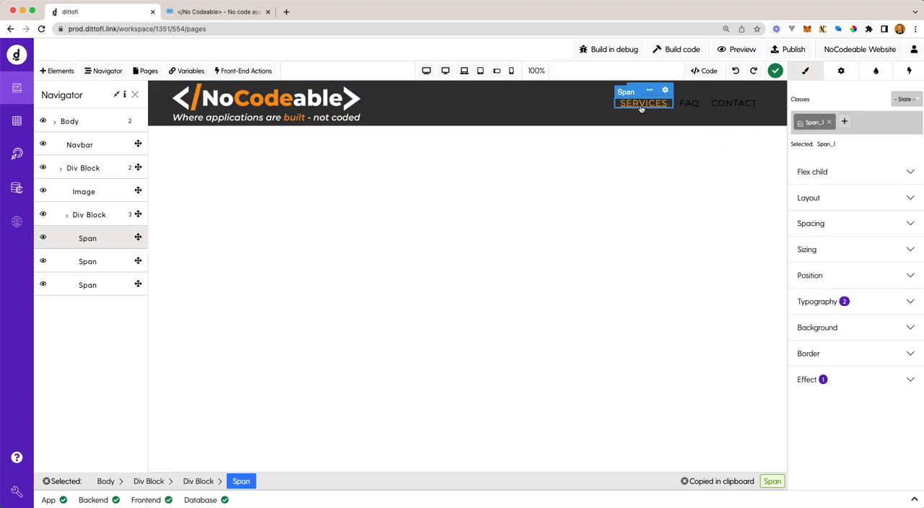
pyautogui.click(898, 308)
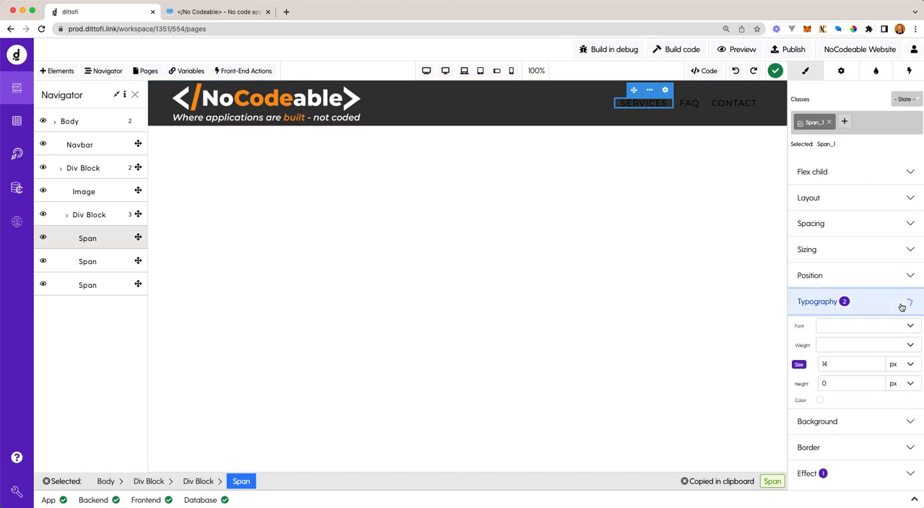
pyautogui.click(820, 402)
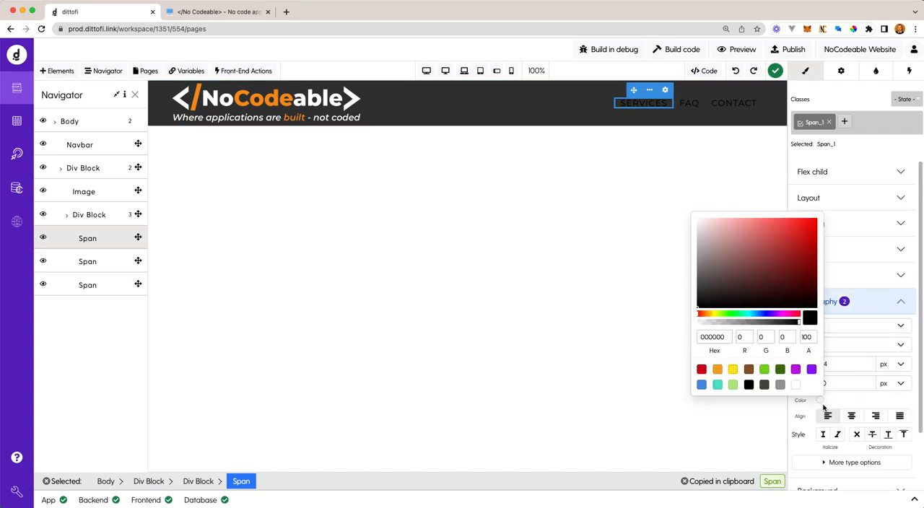
pyautogui.click(795, 384)
pyautogui.click(813, 337)
pyautogui.write('80')
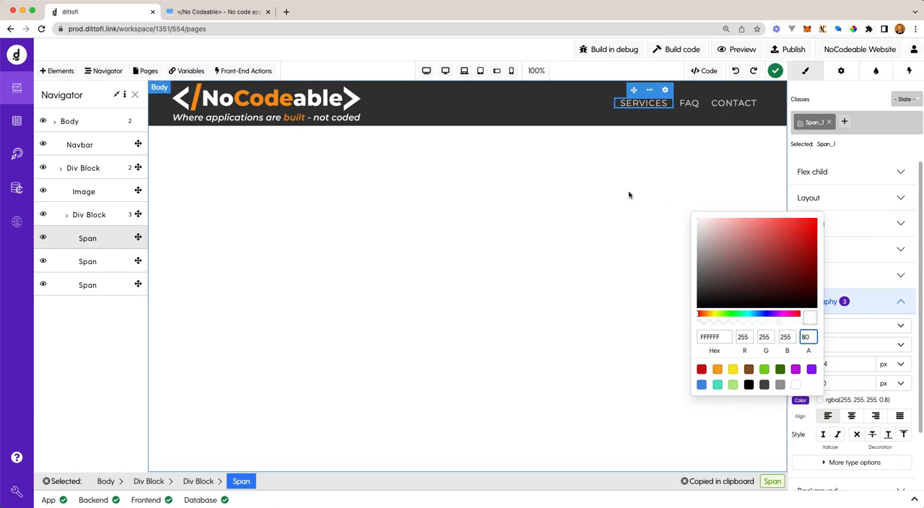
pyautogui.click(557, 207)
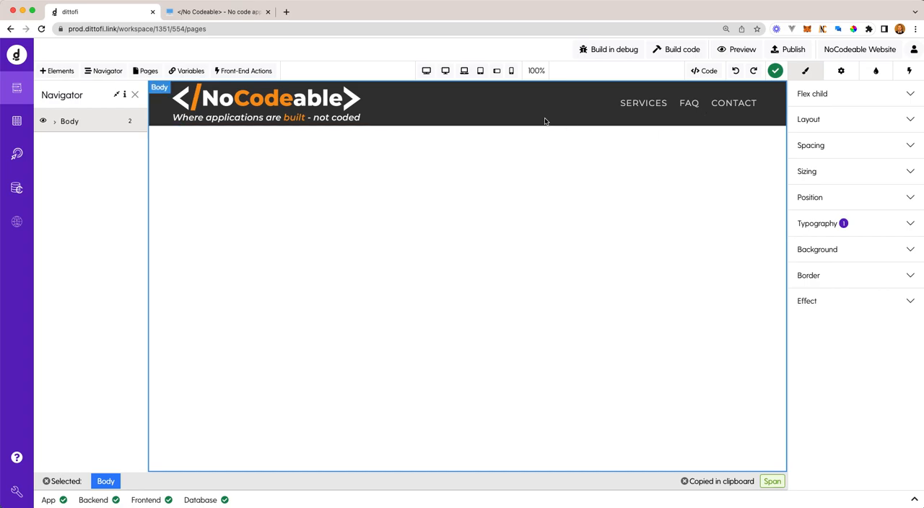
# - Try to hide the div block around the navigation spans at the 767 px mobile landscape breakpoint, and reset its display setting
pyautogui.click(496, 72)
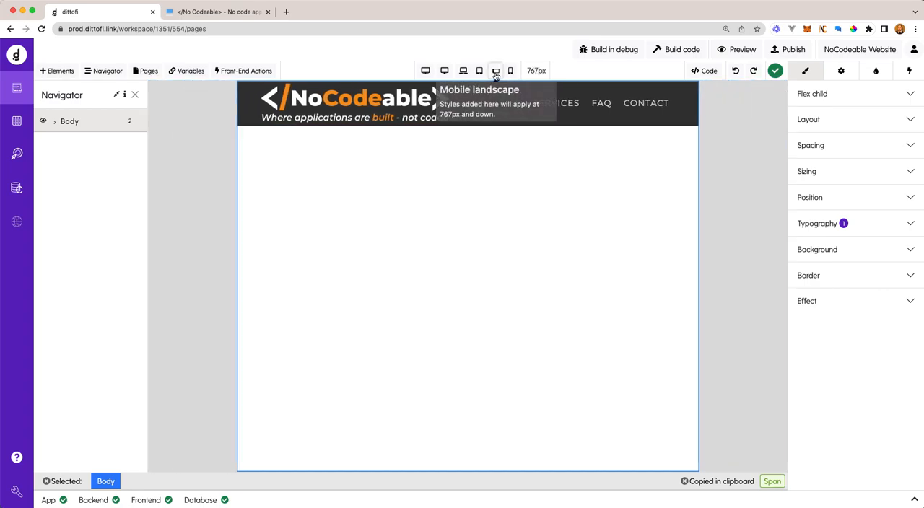
pyautogui.click(564, 103)
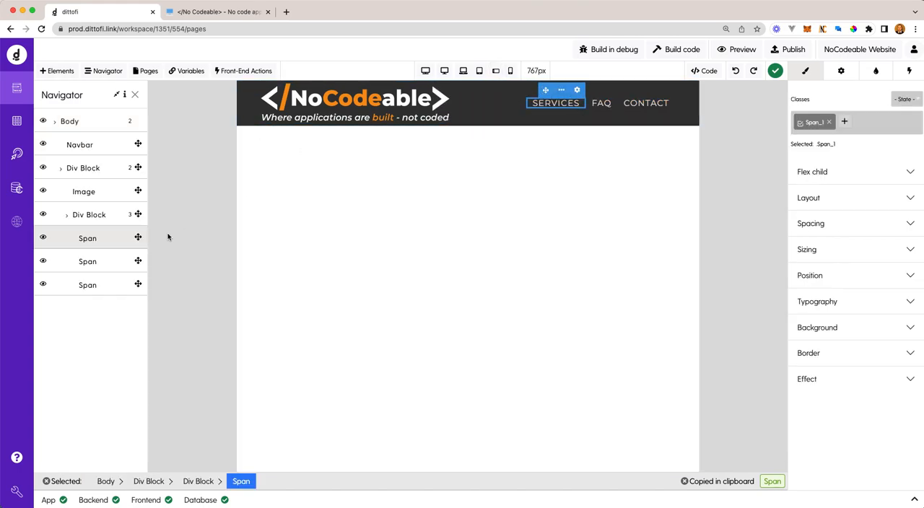
pyautogui.click(92, 220)
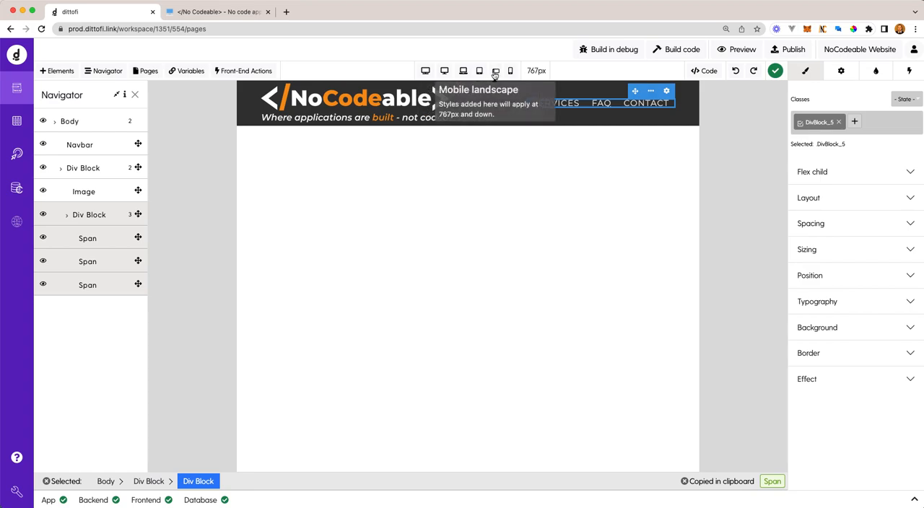
pyautogui.click(911, 202)
pyautogui.click(911, 222)
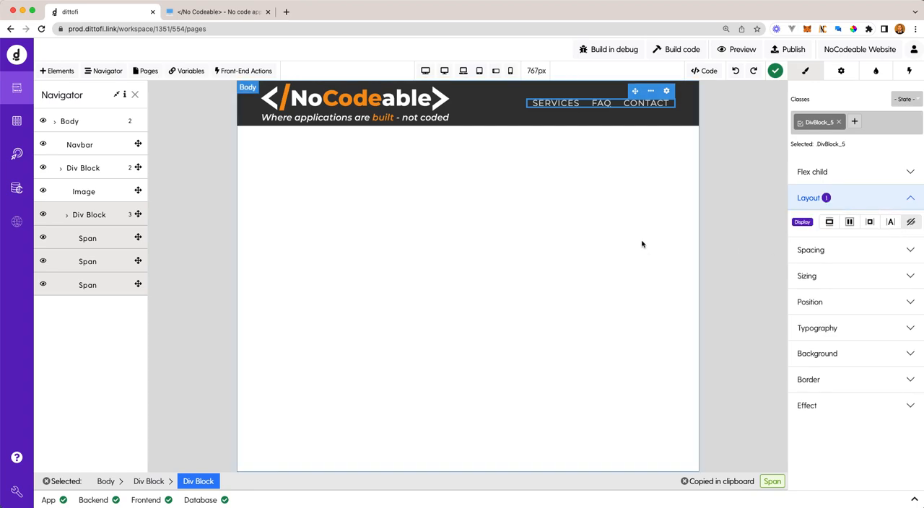
pyautogui.click(478, 72)
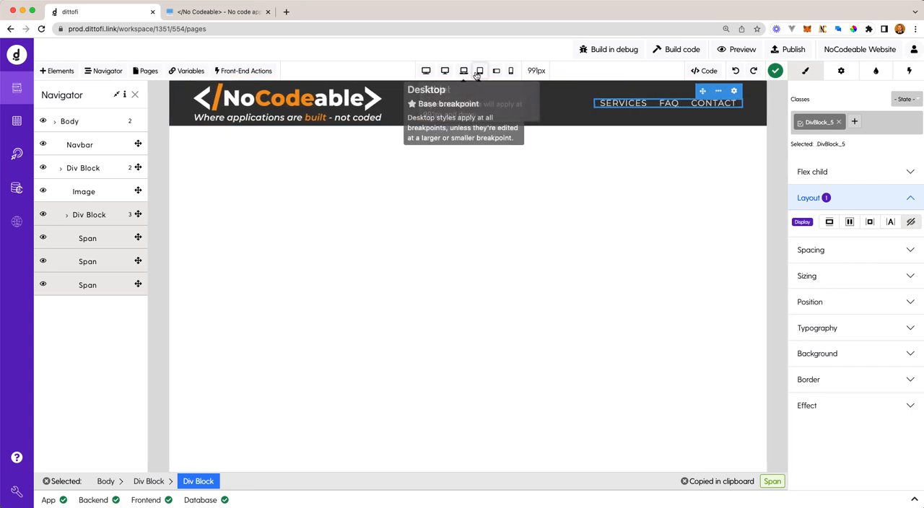
pyautogui.click(496, 71)
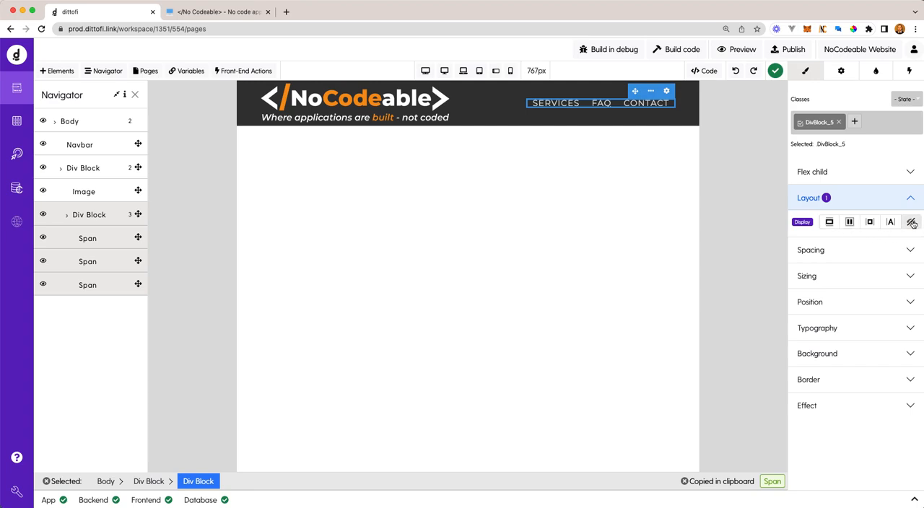
pyautogui.click(804, 223)
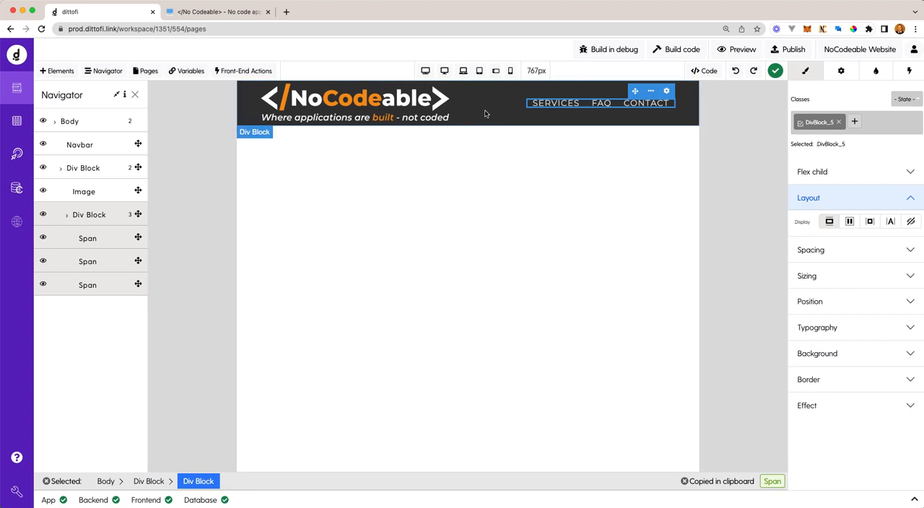
pyautogui.click(521, 134)
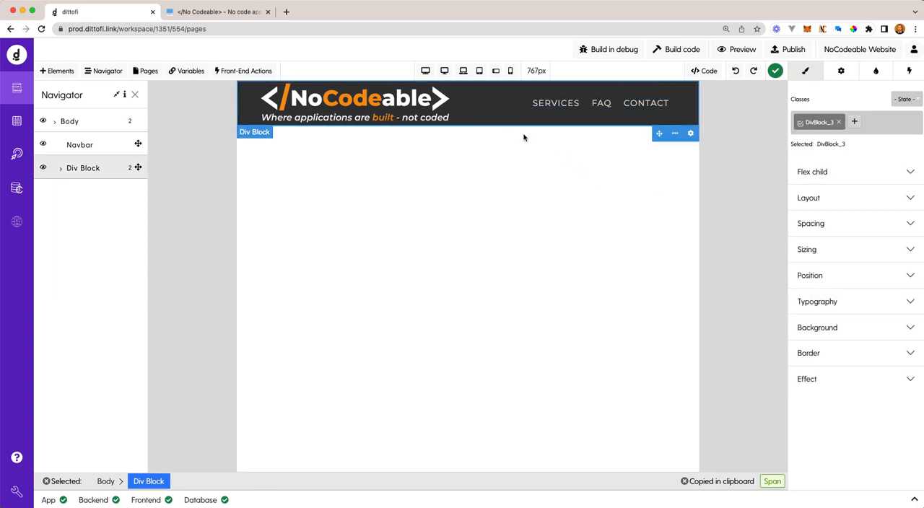
pyautogui.click(571, 106)
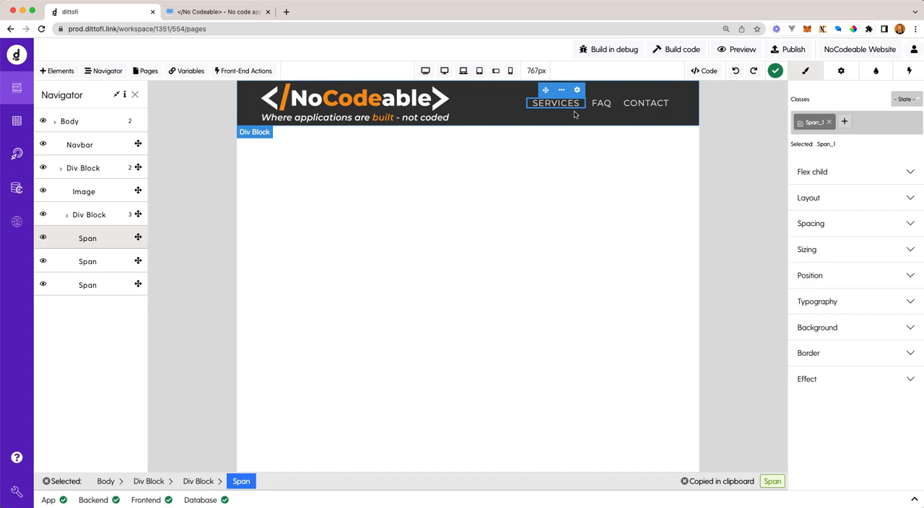
pyautogui.click(92, 215)
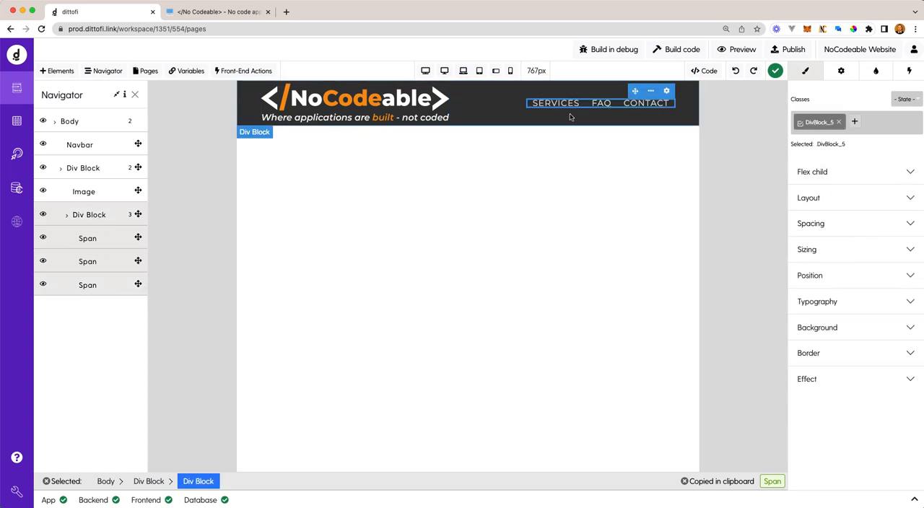
pyautogui.click(485, 108)
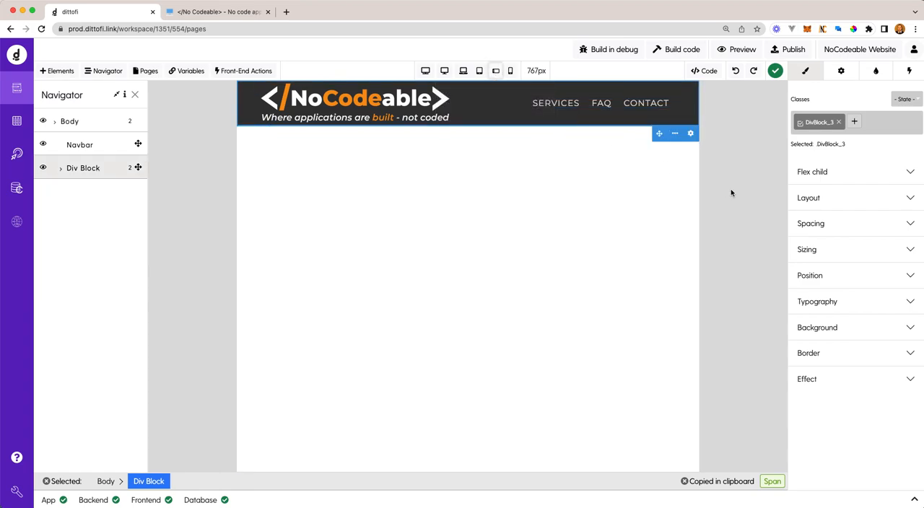
pyautogui.click(511, 70)
pyautogui.click(496, 70)
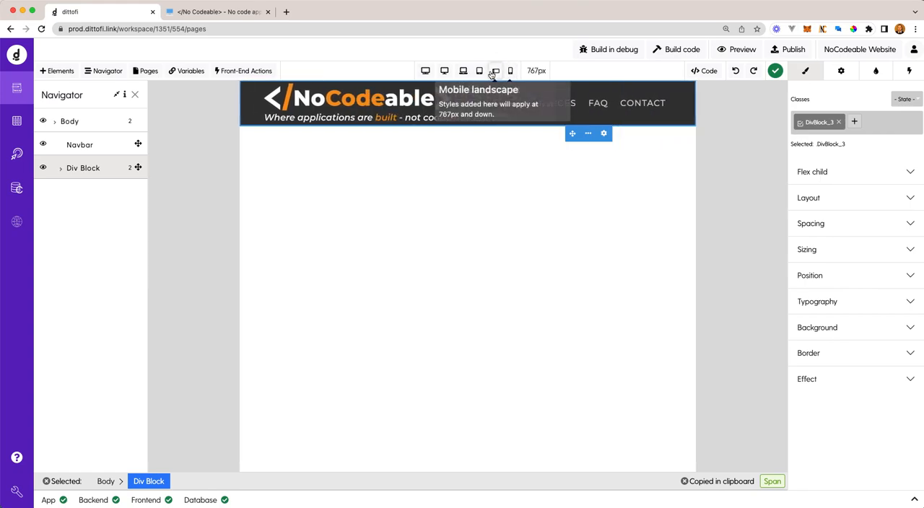
# - Hide the div block around the navigation spans at the 767 px mobile landscape breakpoint, and compare the header at the mobile portrait and desktop breakpoints
pyautogui.click(557, 105)
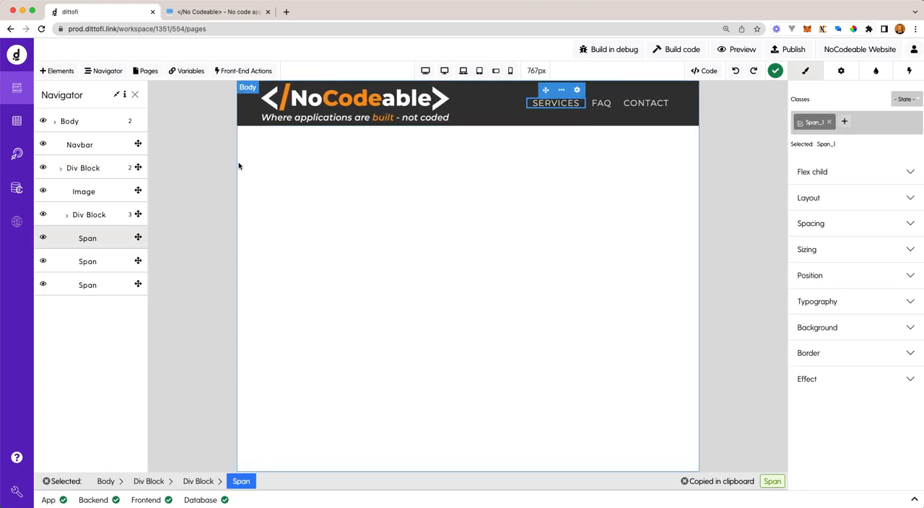
pyautogui.click(100, 221)
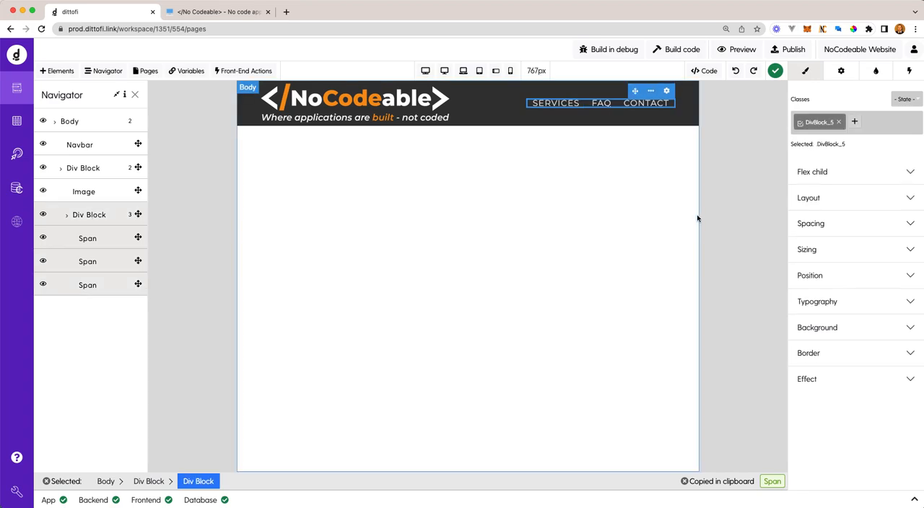
pyautogui.click(875, 199)
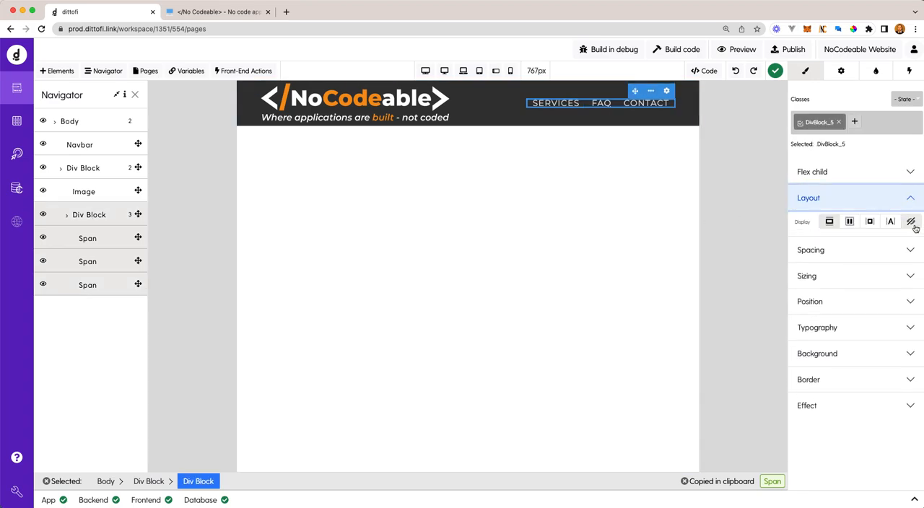
pyautogui.click(912, 223)
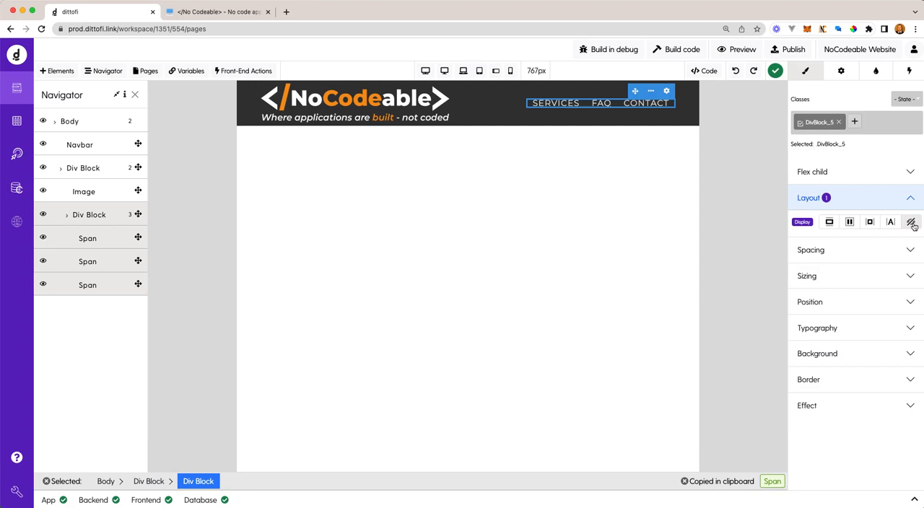
pyautogui.click(510, 71)
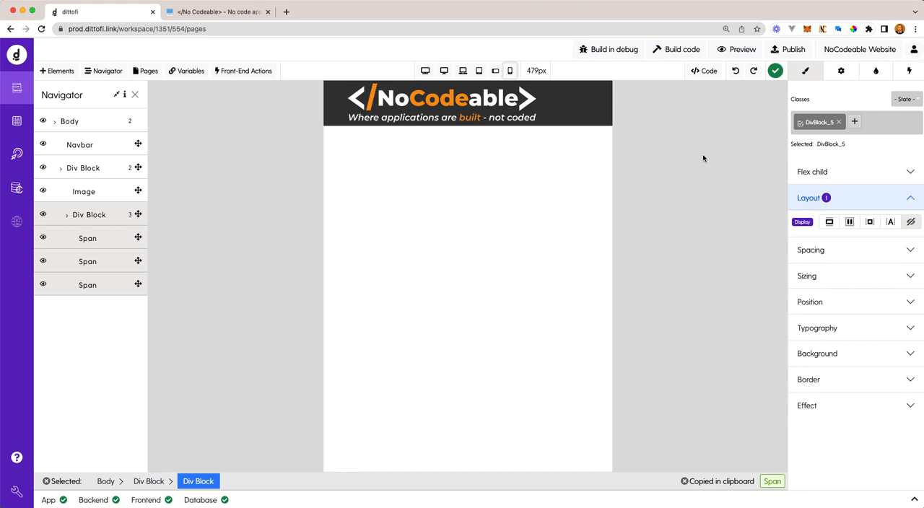
pyautogui.press('super+minus')
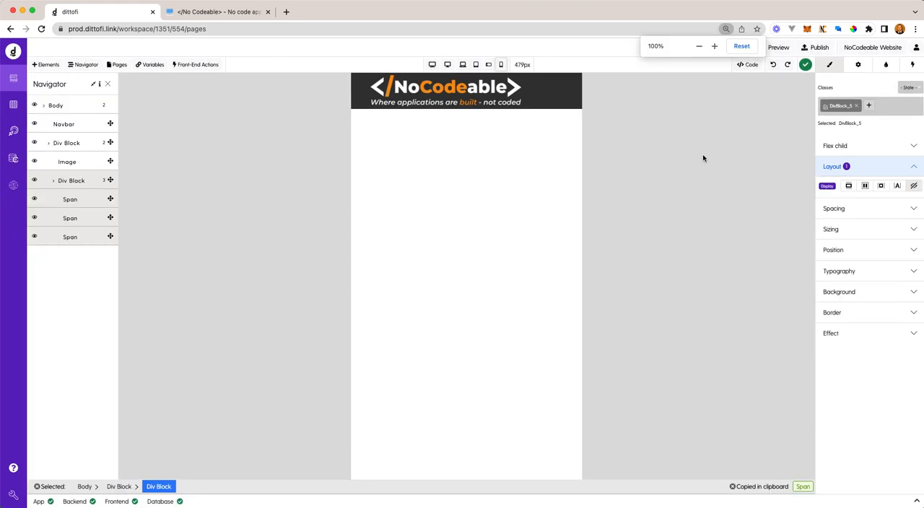
pyautogui.click(489, 65)
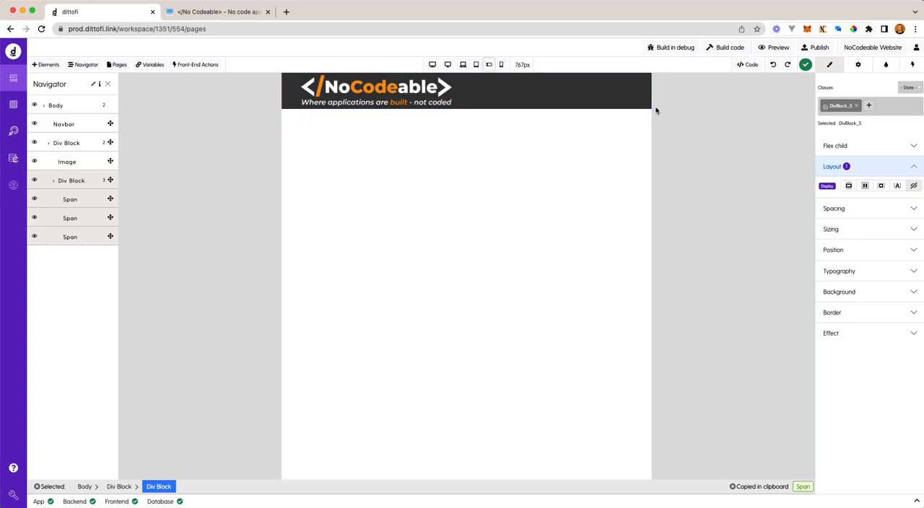
pyautogui.click(463, 65)
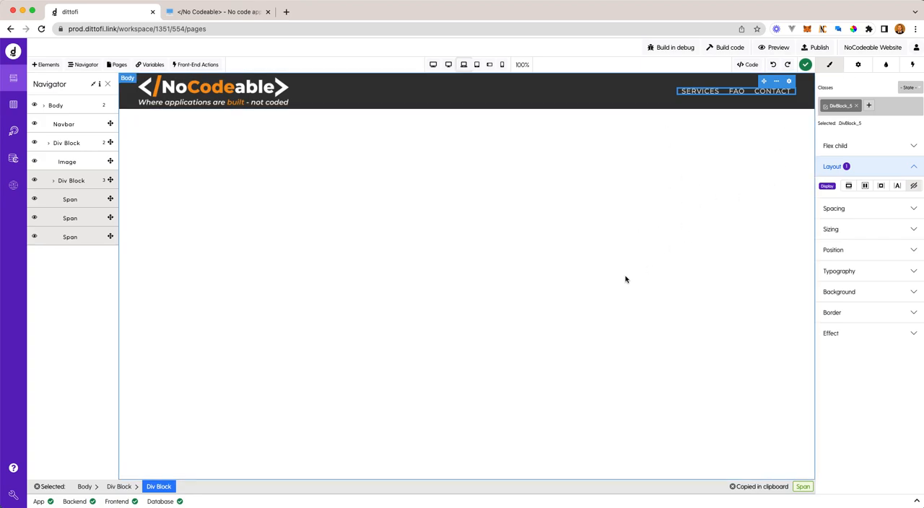
# - Set the logo image's height to 50 px at the mobile landscape breakpoint, and compare it with the desktop breakpoint
pyautogui.click(489, 64)
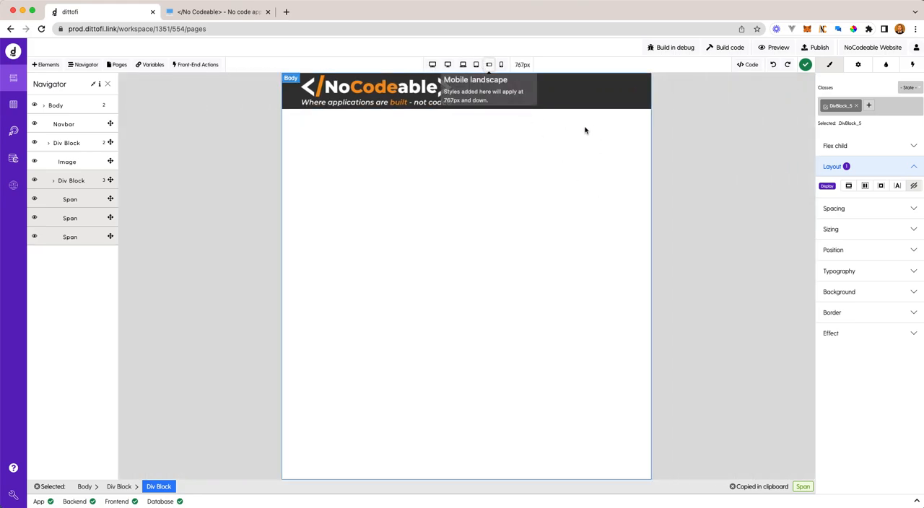
pyautogui.click(386, 93)
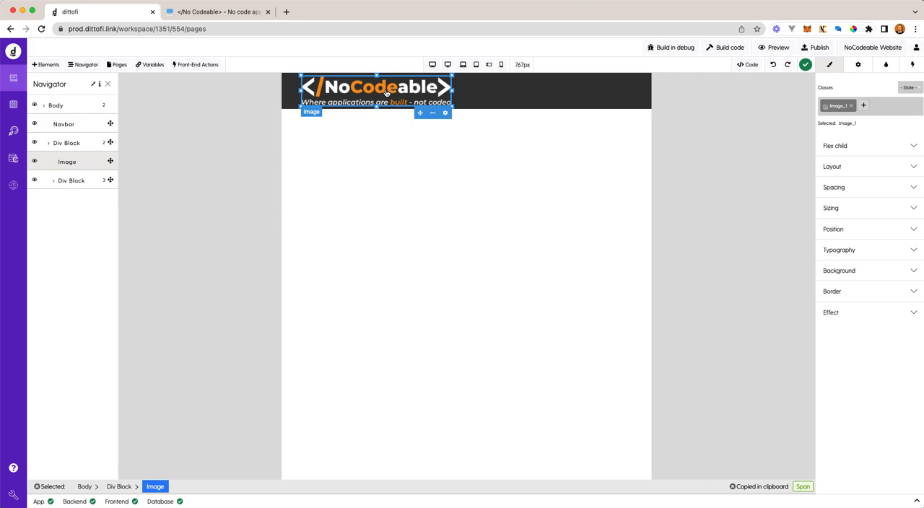
pyautogui.click(914, 208)
pyautogui.moveTo(872, 249); pyautogui.dragTo(821, 250)
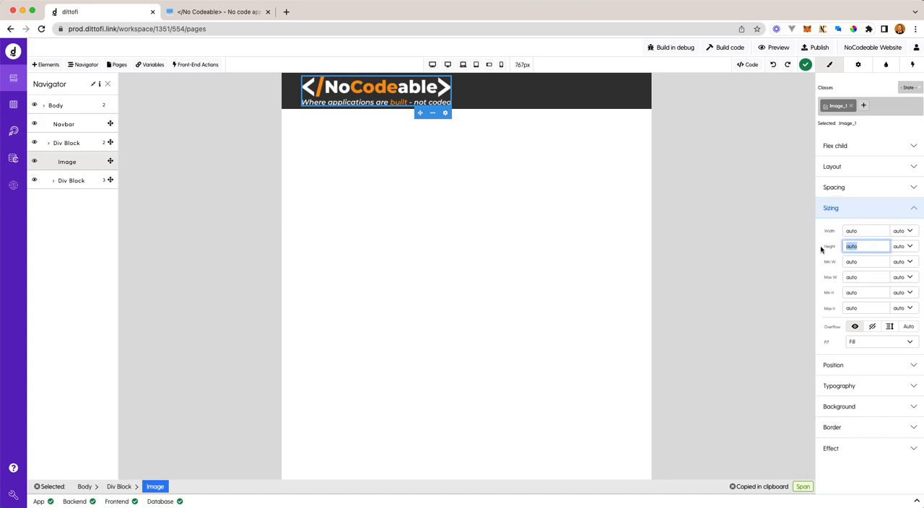
pyautogui.write('45')
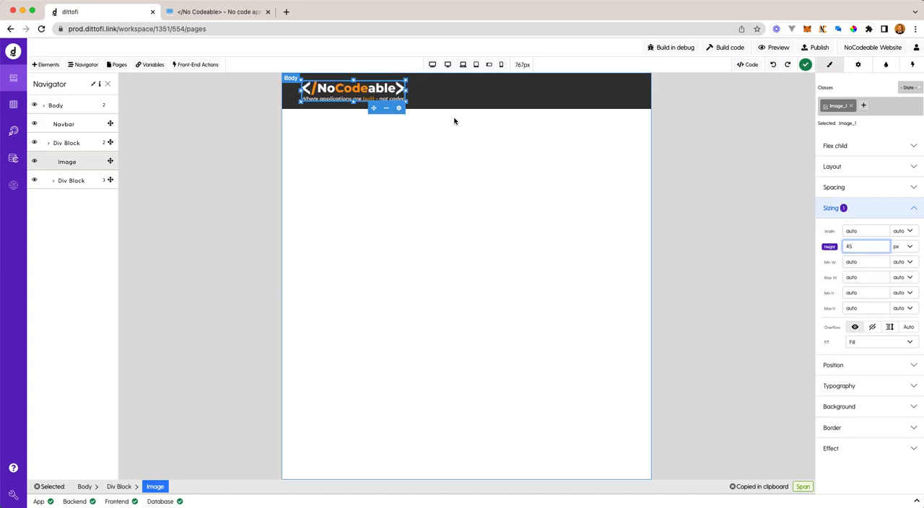
pyautogui.moveTo(876, 246); pyautogui.dragTo(788, 251)
pyautogui.write('50')
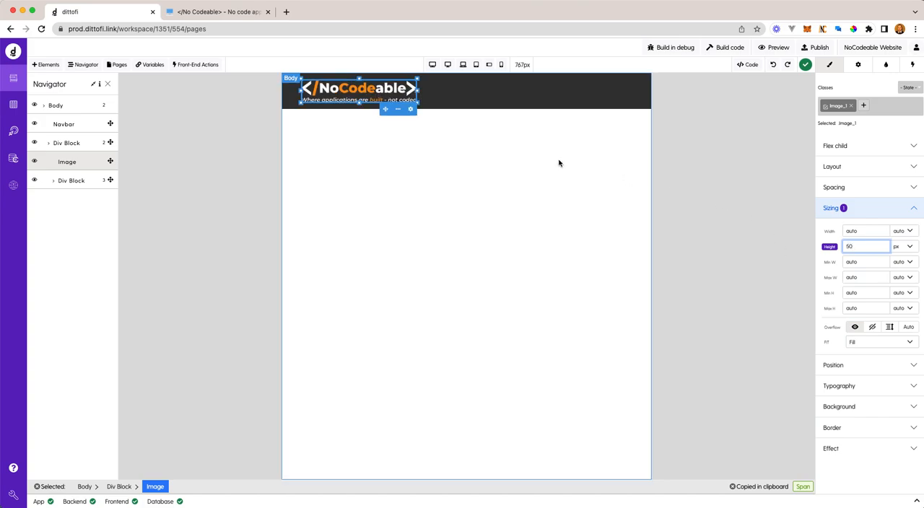
pyautogui.click(608, 162)
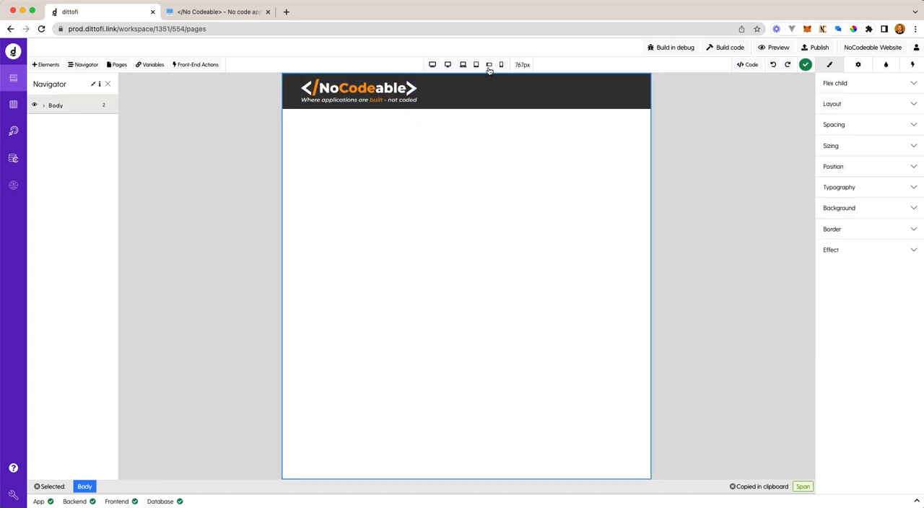
pyautogui.click(464, 66)
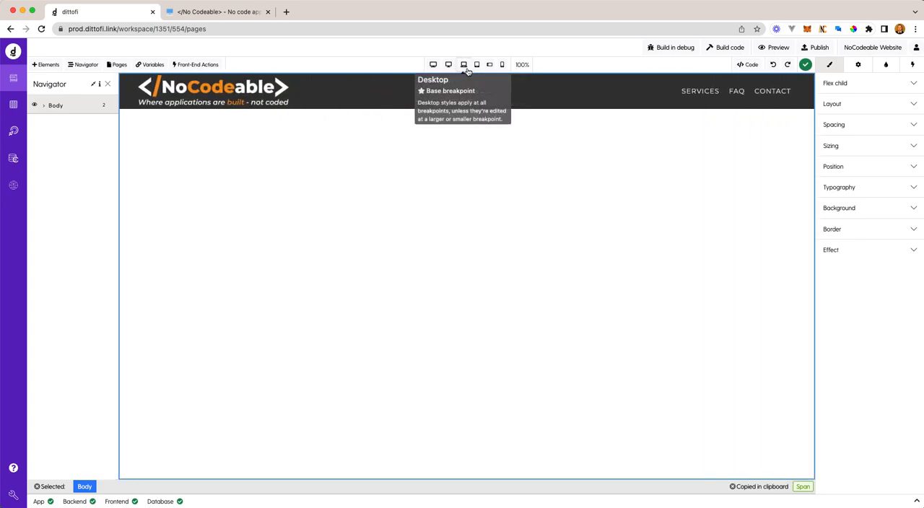
# - Set the logo image's left margin to 10 px at the mobile landscape breakpoint, and check the header at the desktop and mobile portrait breakpoints
pyautogui.click(489, 64)
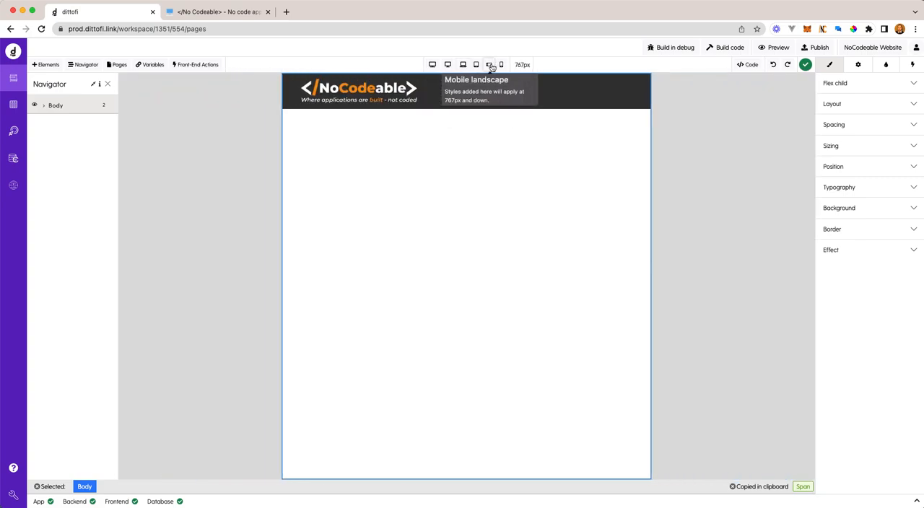
pyautogui.click(359, 89)
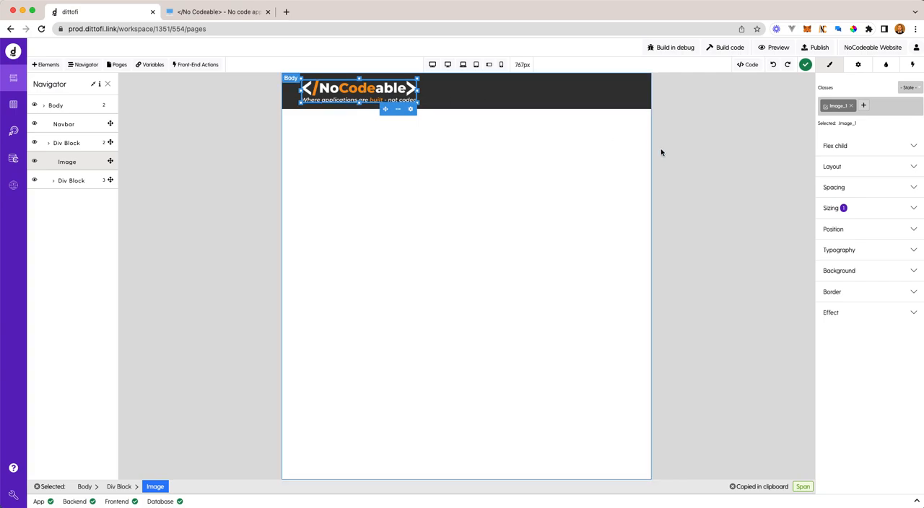
pyautogui.click(869, 190)
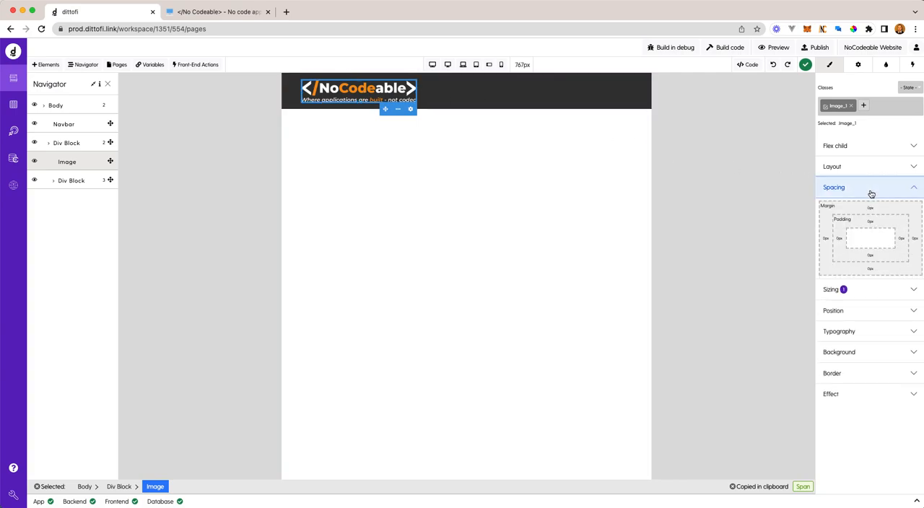
pyautogui.click(475, 104)
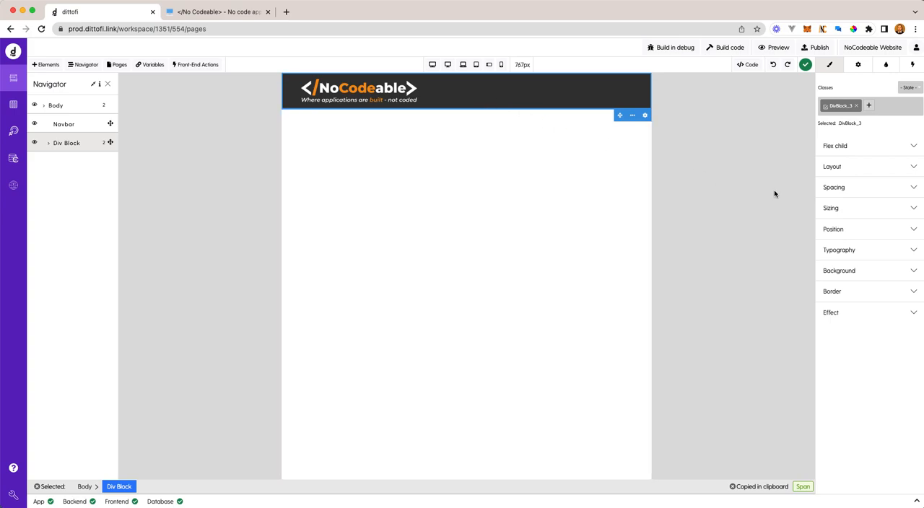
pyautogui.click(860, 209)
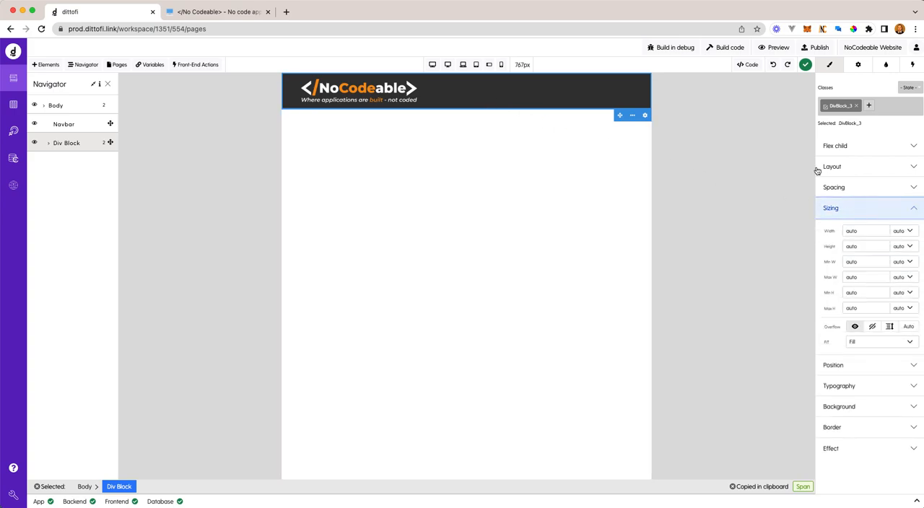
pyautogui.click(833, 188)
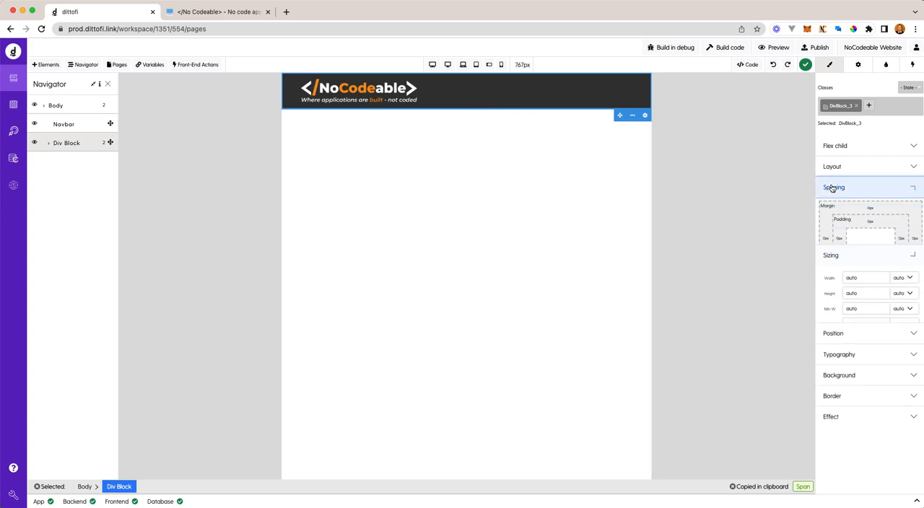
pyautogui.click(399, 89)
pyautogui.click(863, 189)
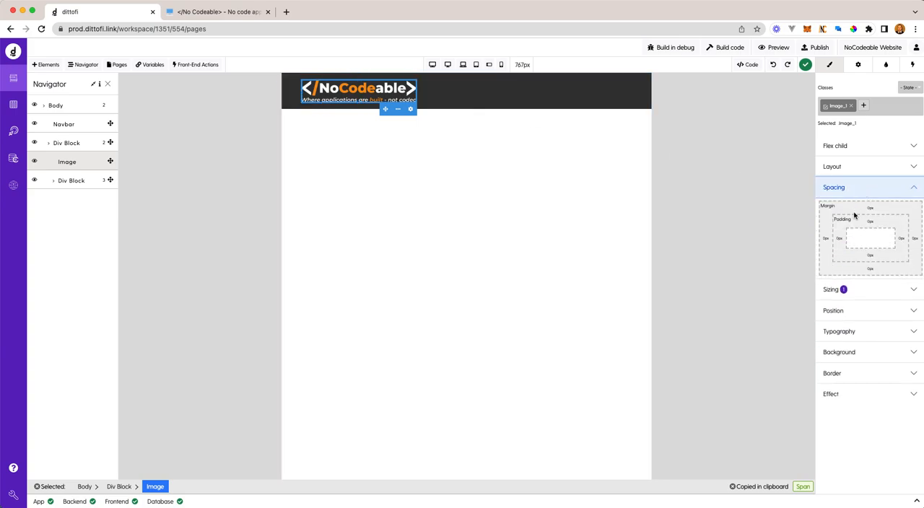
pyautogui.click(828, 239)
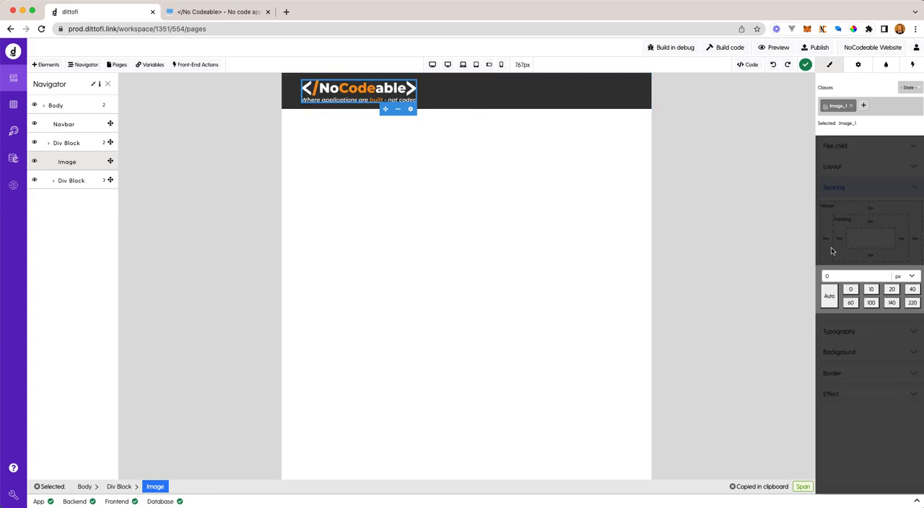
pyautogui.click(870, 290)
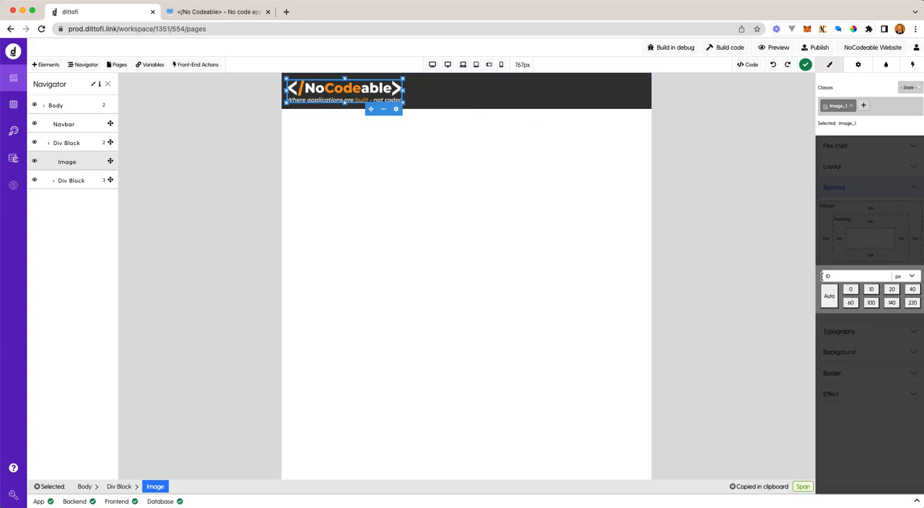
pyautogui.click(563, 149)
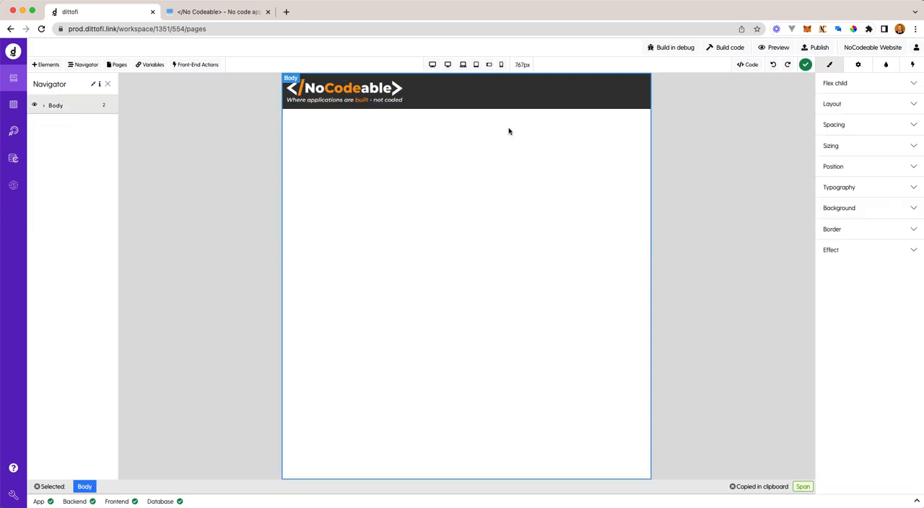
pyautogui.click(462, 65)
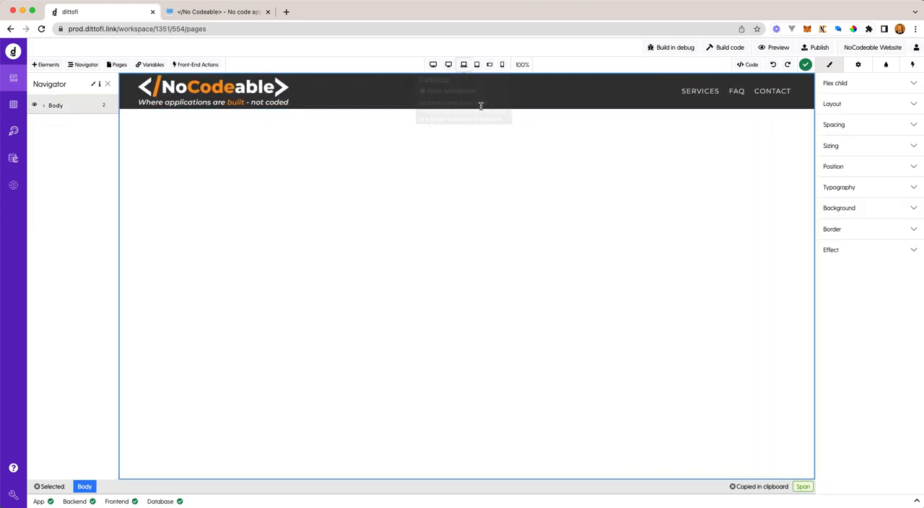
pyautogui.click(501, 65)
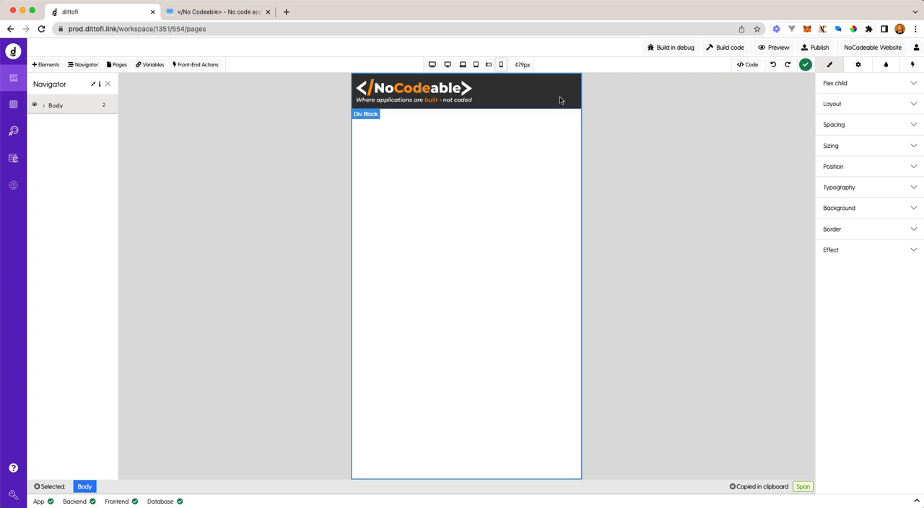
# - Insert a Span element into the header div block beside the logo at the desktop base breakpoint
pyautogui.click(463, 65)
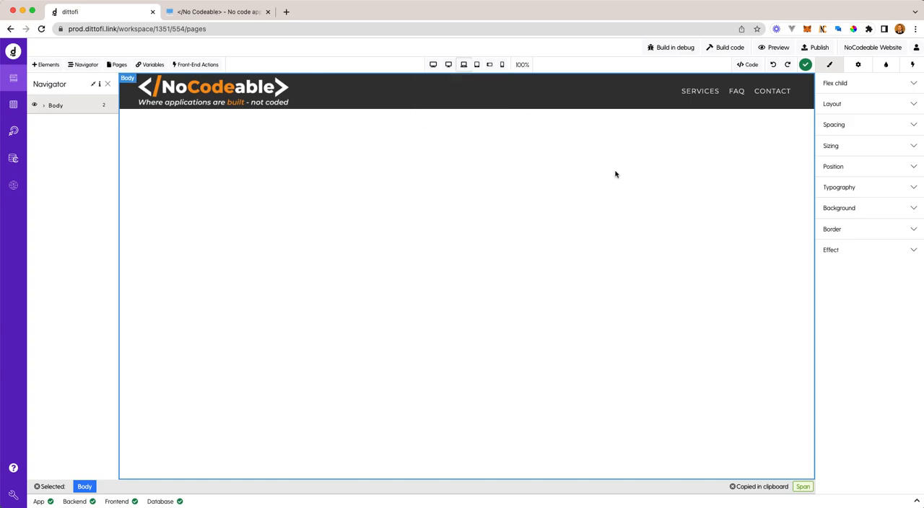
pyautogui.click(46, 66)
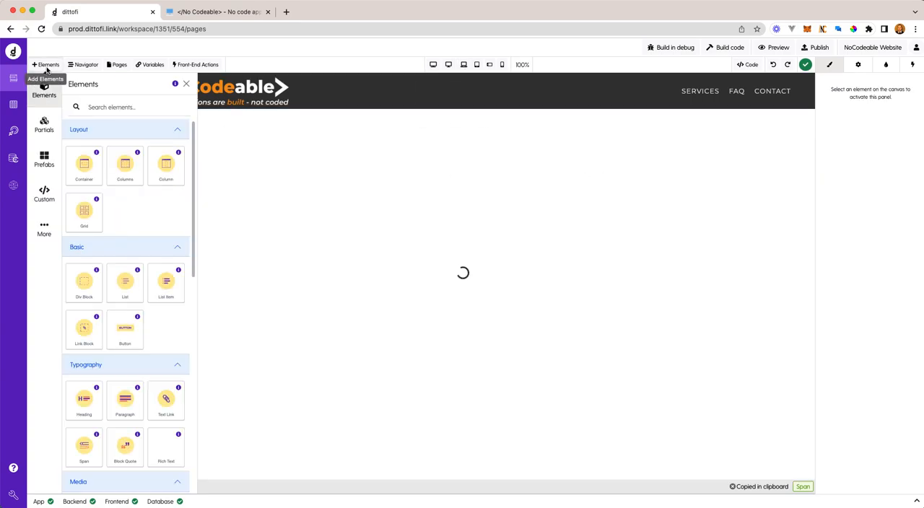
pyautogui.click(114, 108)
pyautogui.write('span')
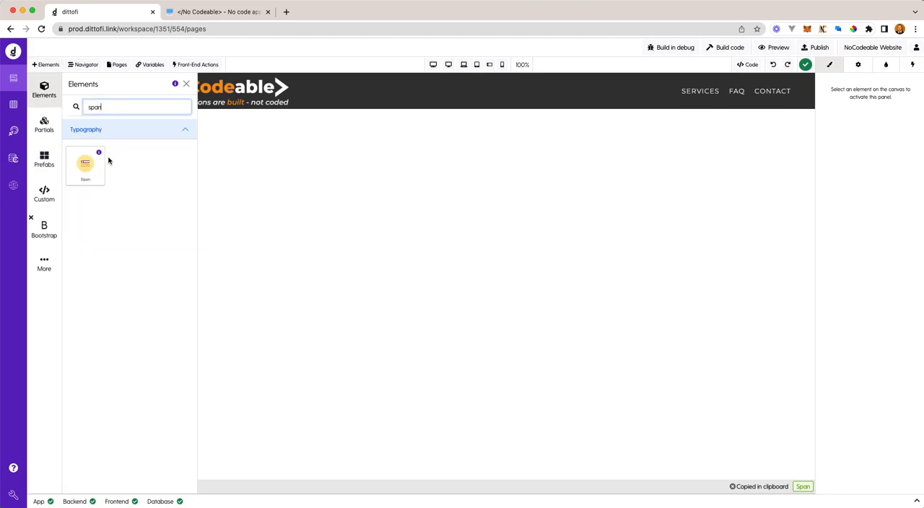
pyautogui.click(98, 171)
pyautogui.moveTo(96, 172); pyautogui.dragTo(295, 89)
# - Set the text of the new span between the logo and the navigation div block to MENU
pyautogui.click(43, 106)
pyautogui.click(52, 145)
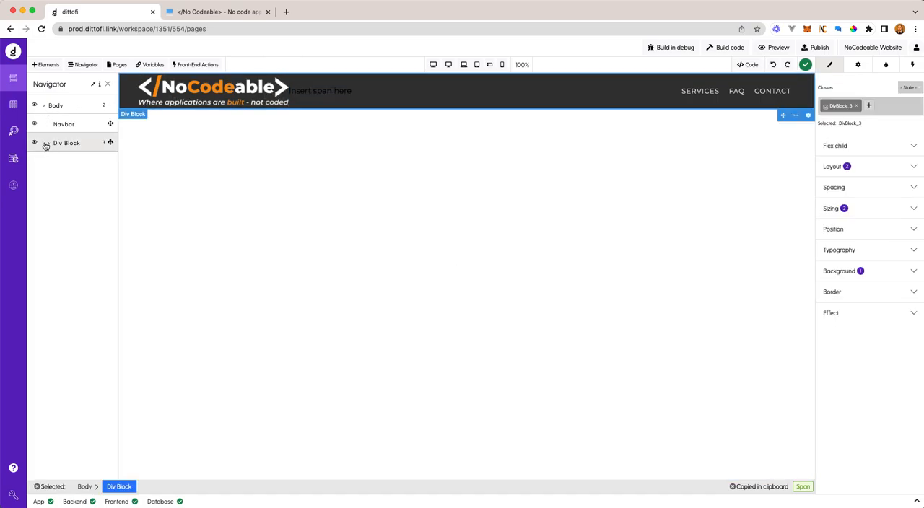
pyautogui.click(47, 146)
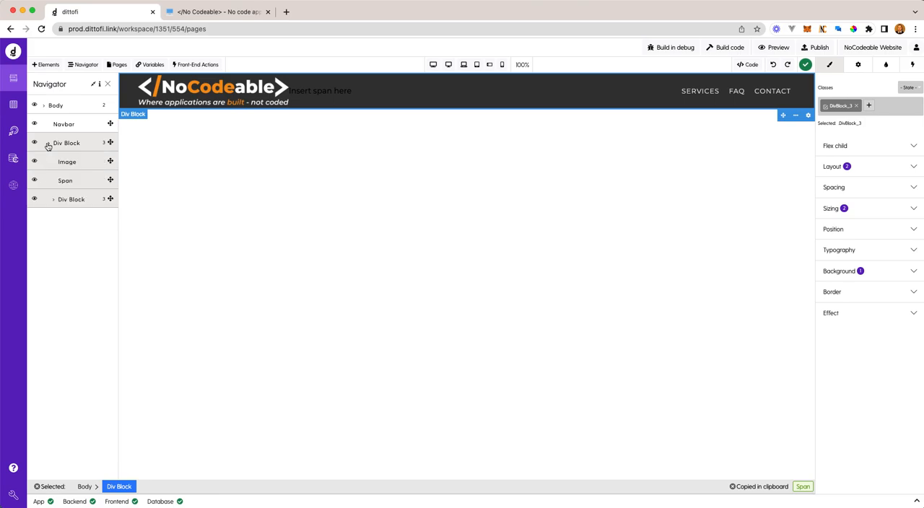
pyautogui.click(70, 182)
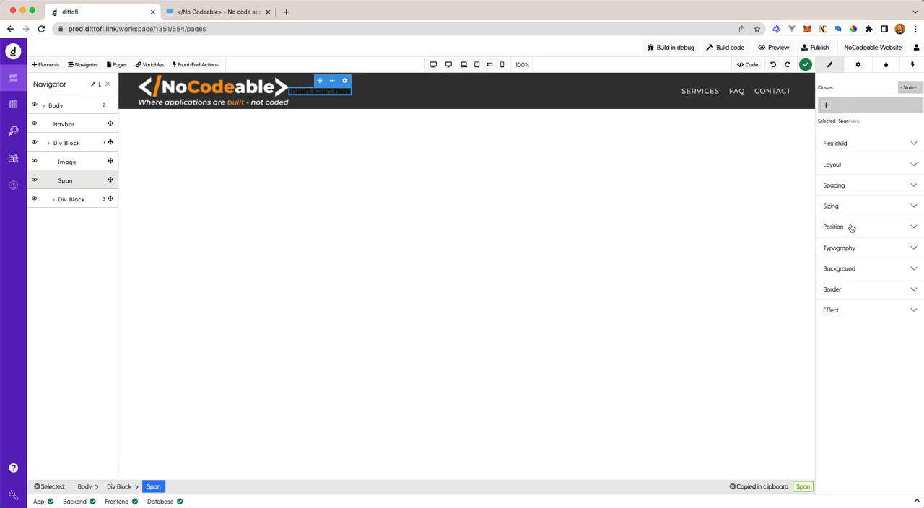
pyautogui.click(857, 66)
pyautogui.click(853, 113)
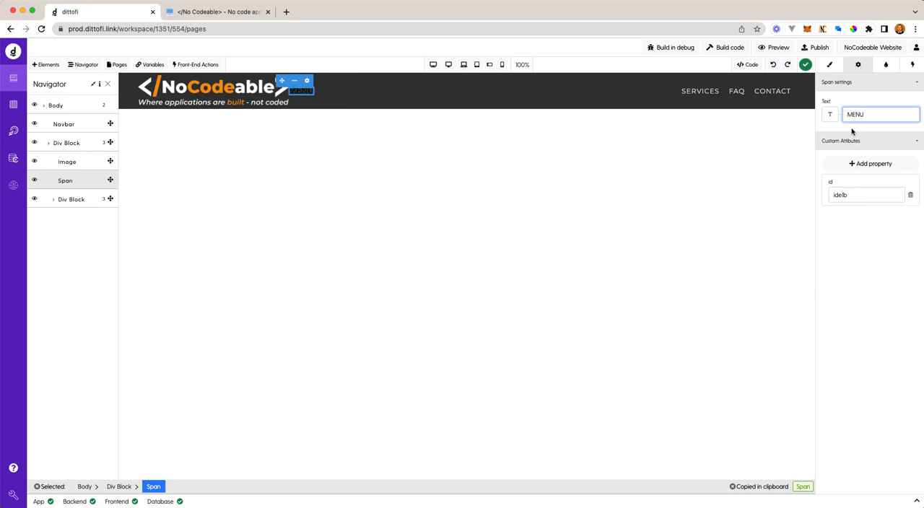
# - Give the MENU span an orange F5A623 background color with 90% opacity
pyautogui.click(829, 67)
pyautogui.click(891, 270)
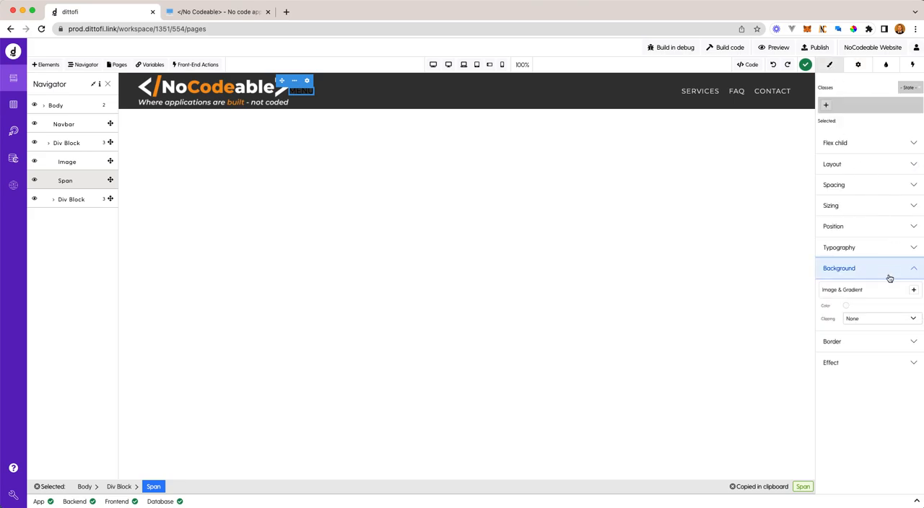
pyautogui.click(847, 309)
pyautogui.click(764, 282)
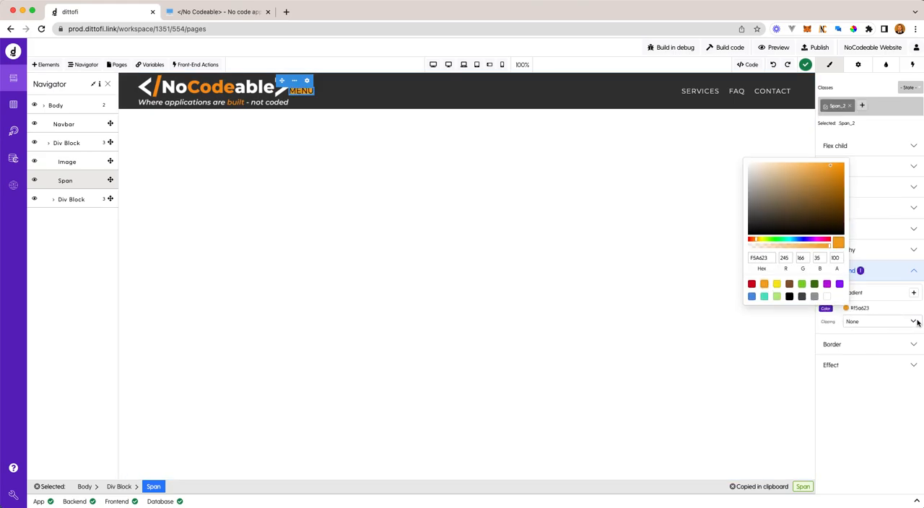
pyautogui.click(836, 258)
pyautogui.write('90')
pyautogui.click(867, 383)
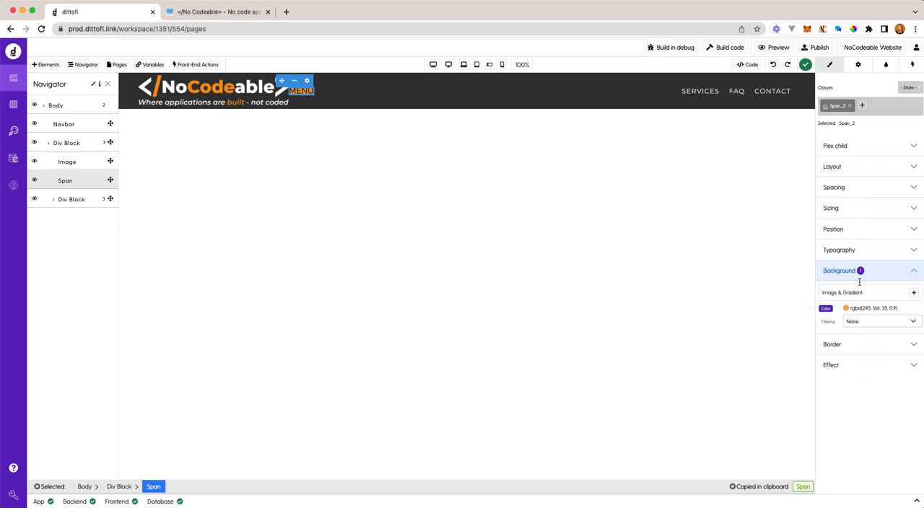
# - Set the MENU span's left padding and right margin to 10 px each
pyautogui.click(859, 192)
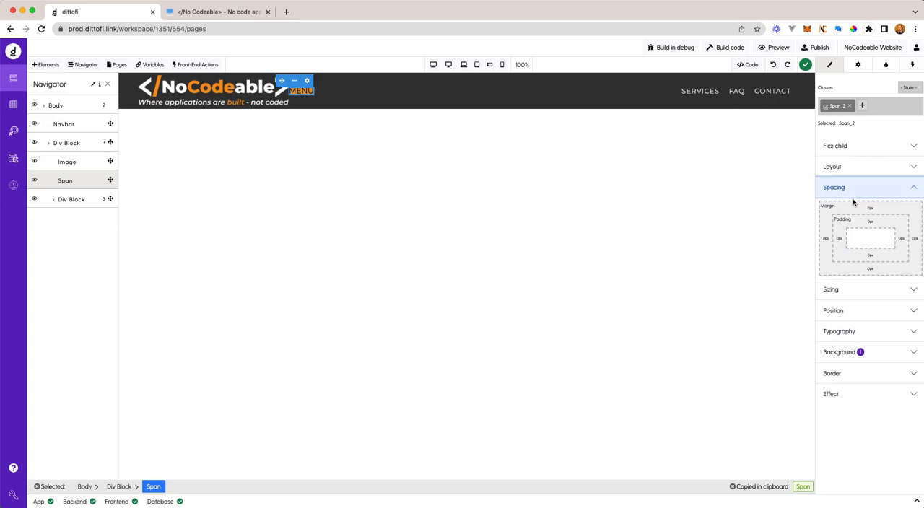
pyautogui.click(839, 244)
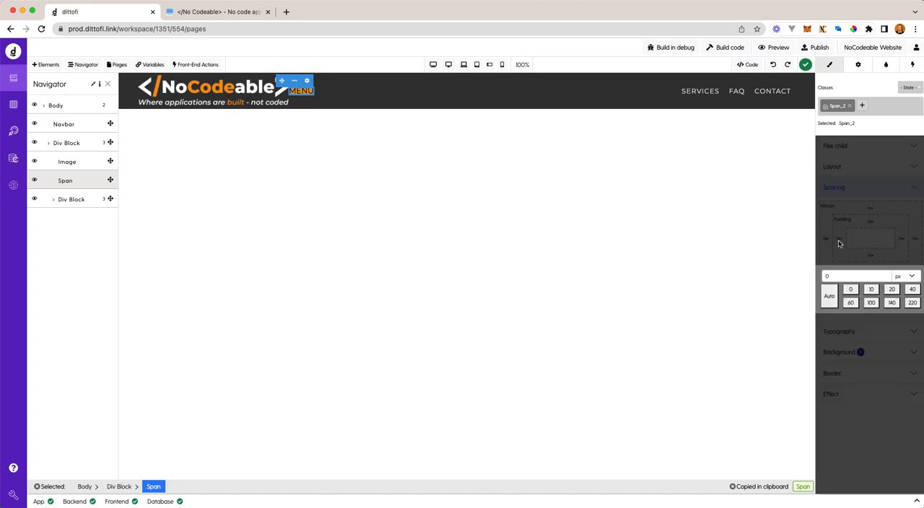
pyautogui.click(872, 290)
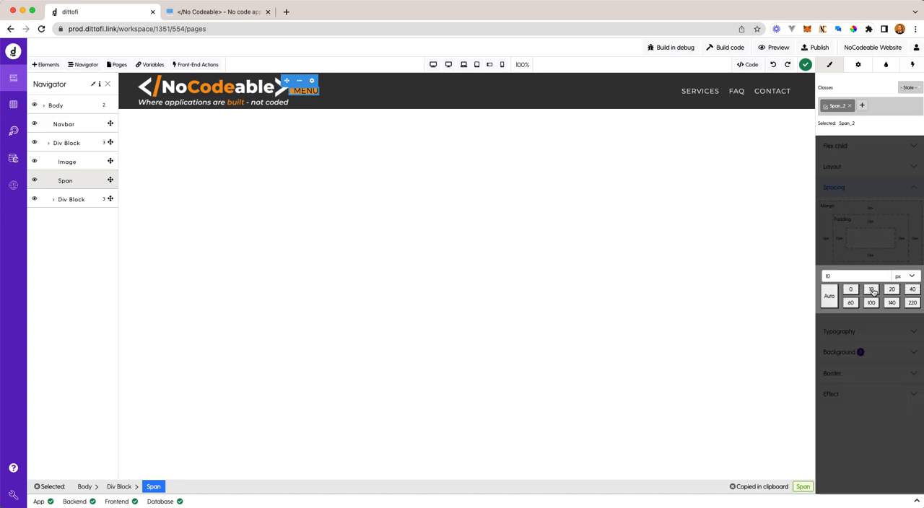
pyautogui.click(882, 258)
pyautogui.click(906, 238)
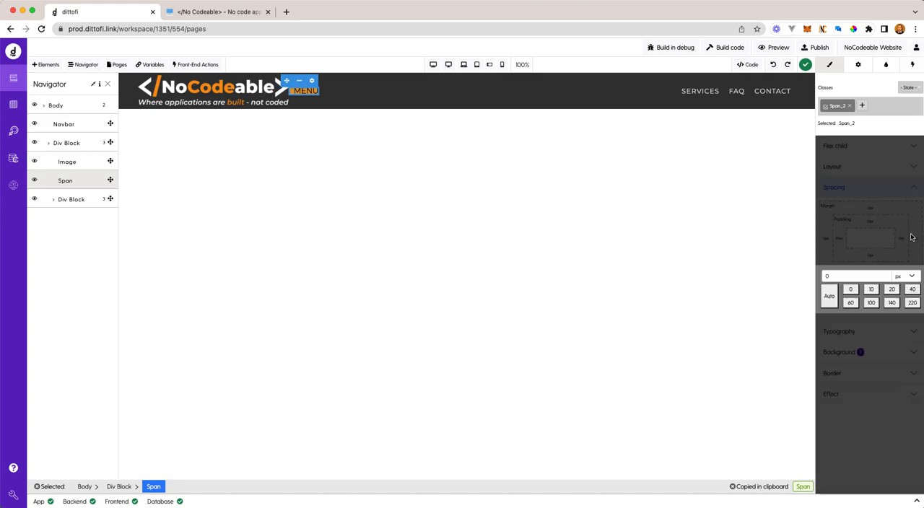
pyautogui.click(871, 290)
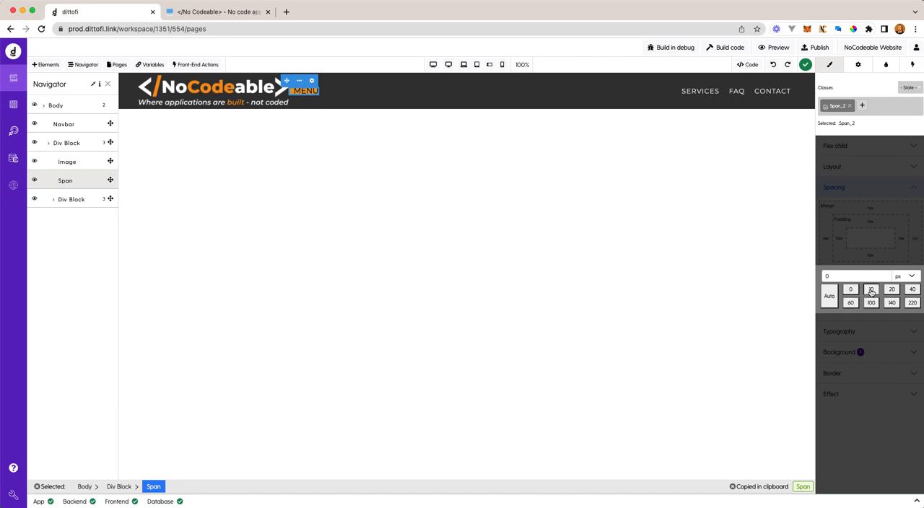
# - Set the MENU span's top, bottom and right padding to 10 px each
pyautogui.click(874, 234)
pyautogui.click(871, 222)
pyautogui.click(872, 247)
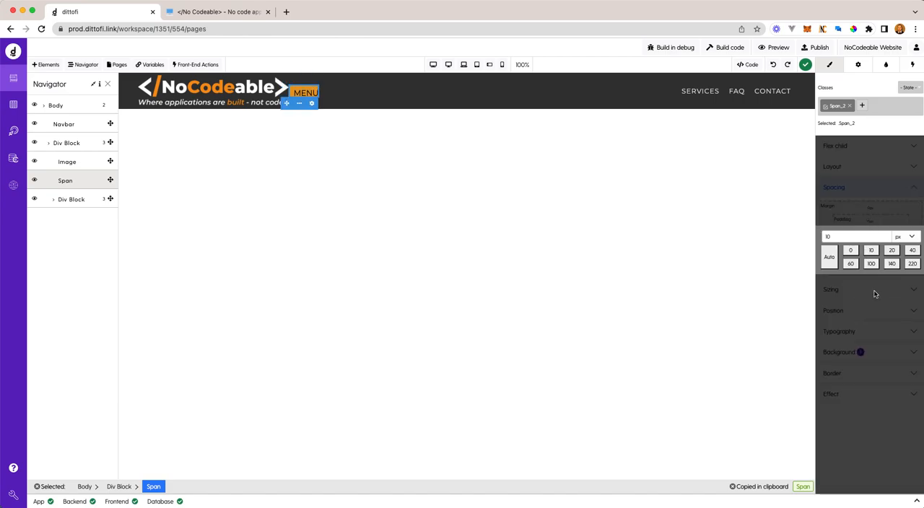
pyautogui.click(870, 256)
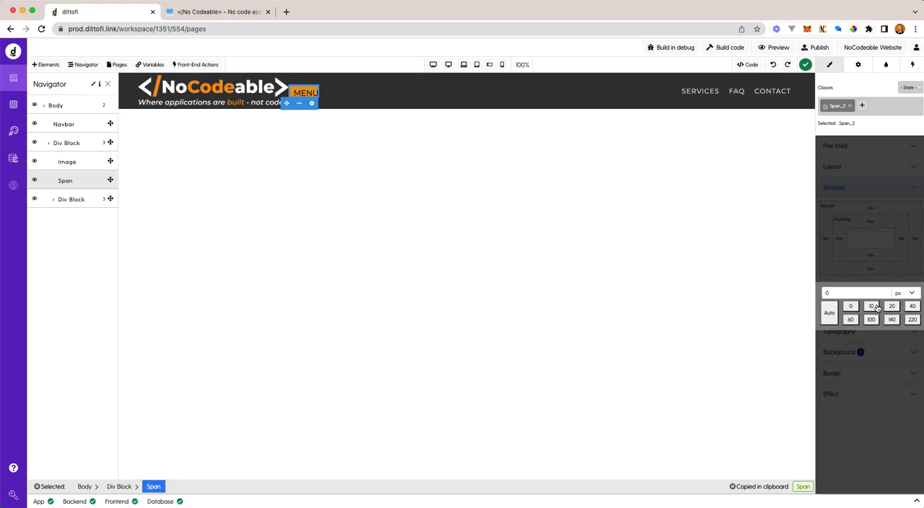
pyautogui.click(873, 307)
pyautogui.click(876, 264)
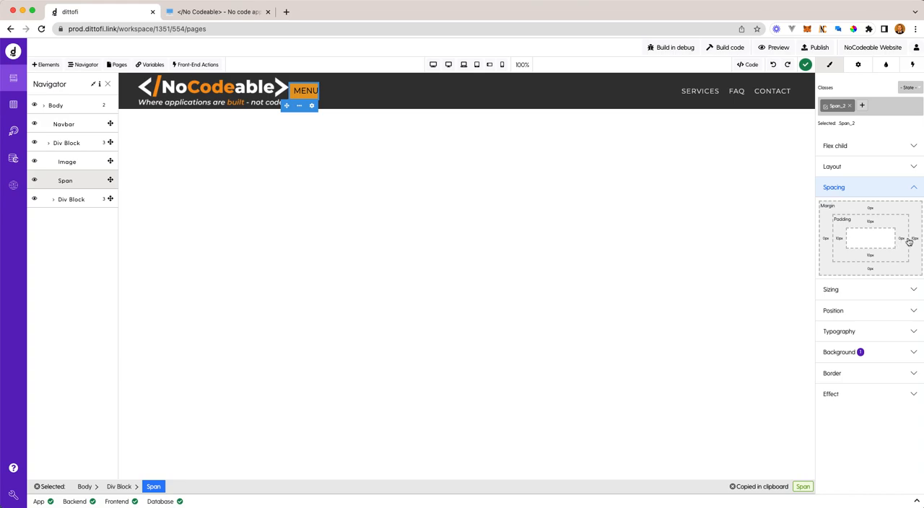
pyautogui.click(902, 239)
pyautogui.click(875, 288)
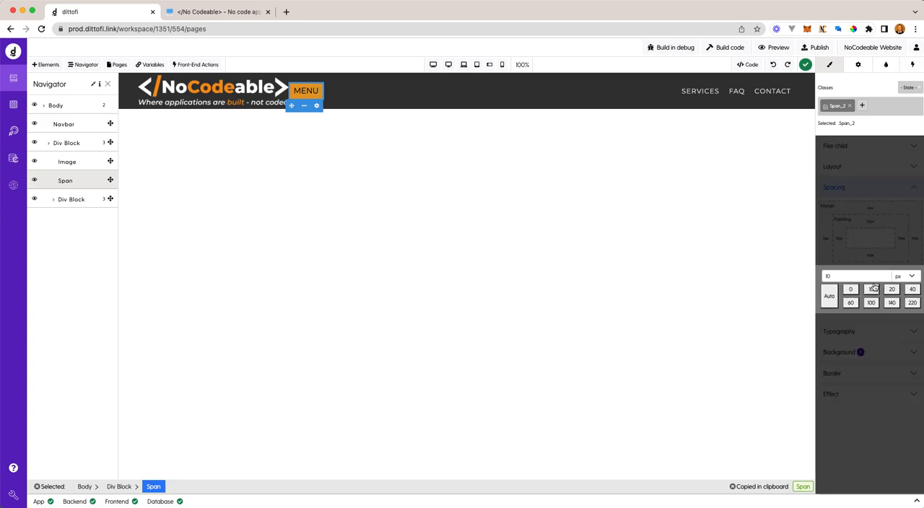
pyautogui.click(869, 245)
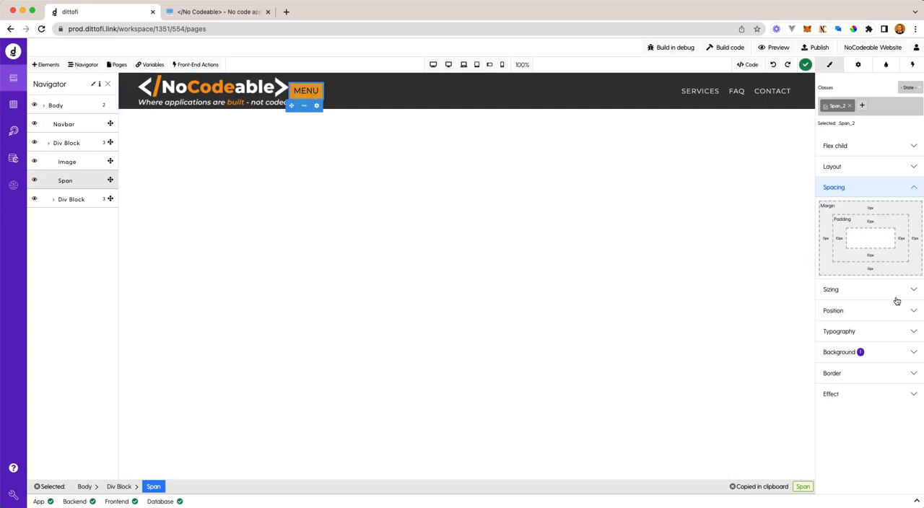
# - Set the MENU span's text color to white (FFFFFF) with 90% opacity
pyautogui.click(871, 330)
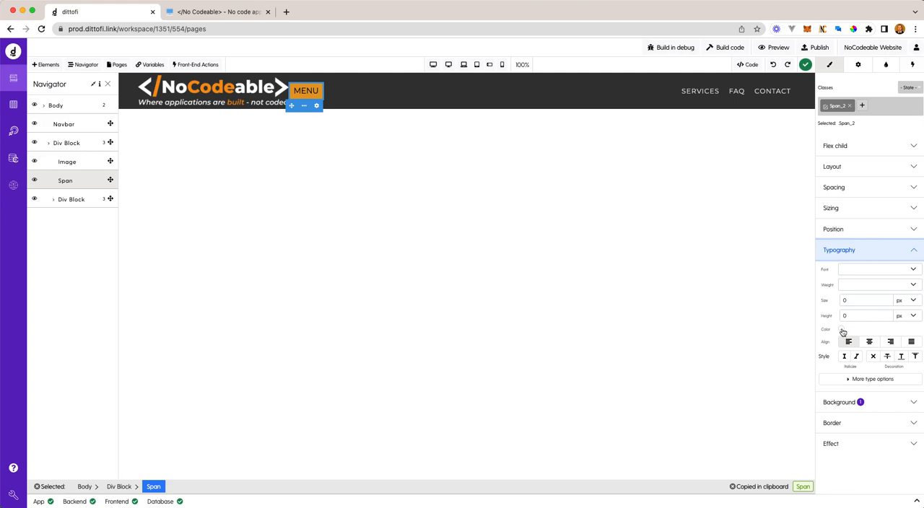
pyautogui.click(841, 330)
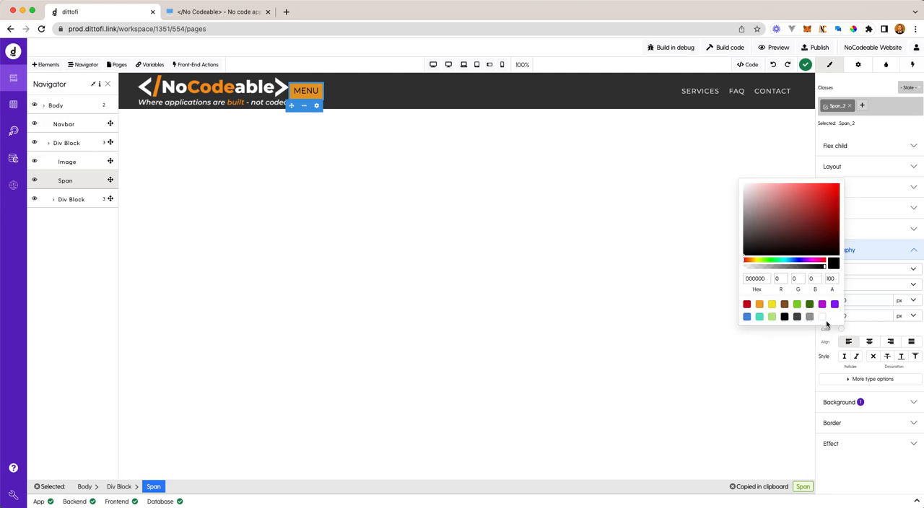
pyautogui.click(822, 318)
pyautogui.click(831, 278)
pyautogui.write('90')
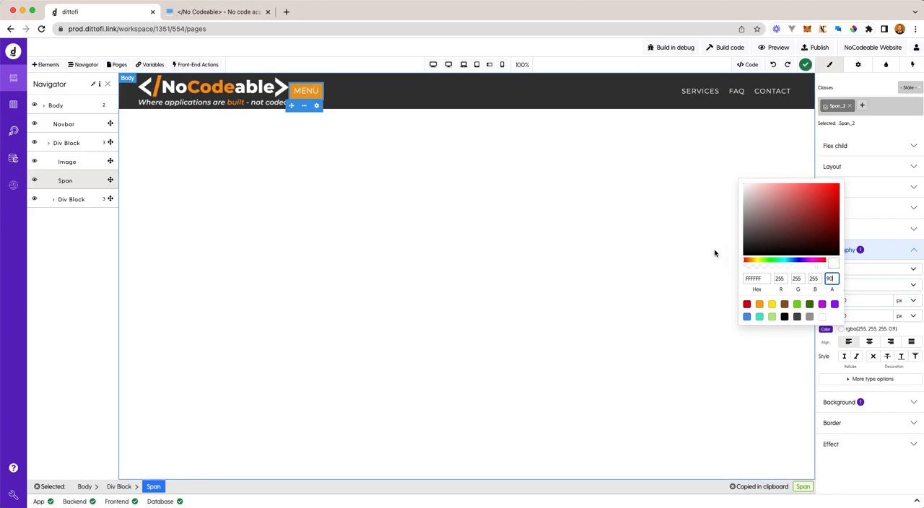
pyautogui.click(776, 139)
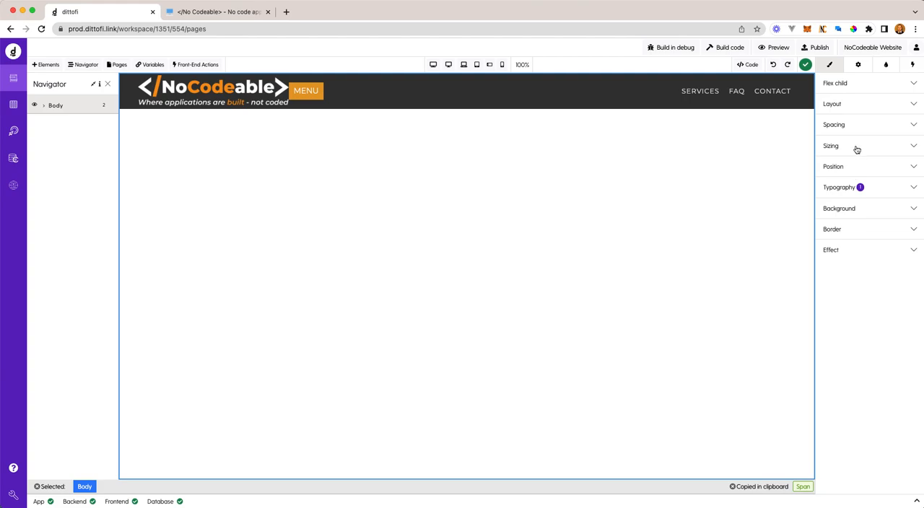
# - Round all corners of the MENU span with a 3 px border radius
pyautogui.click(318, 96)
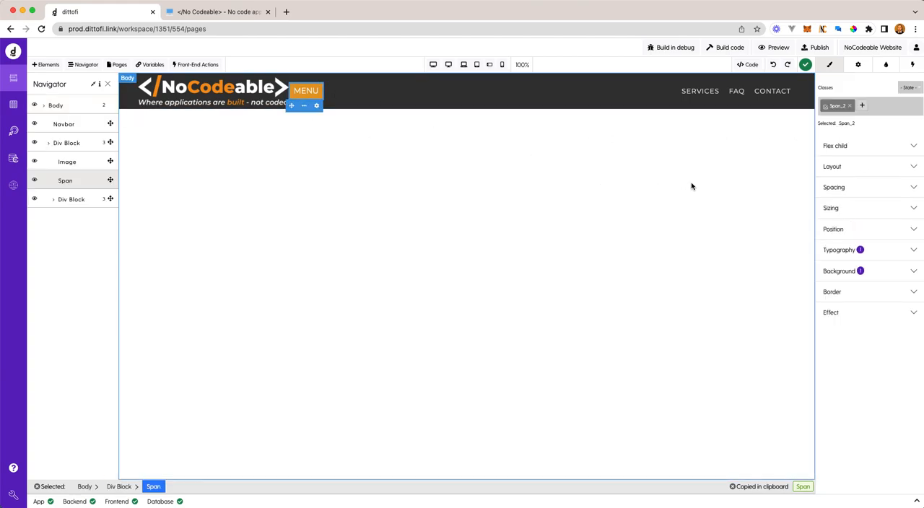
pyautogui.click(892, 296)
pyautogui.click(845, 320)
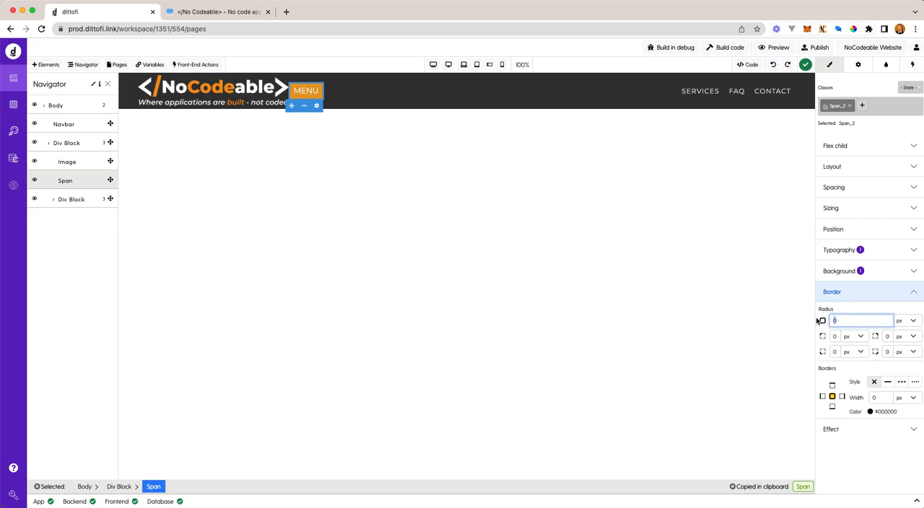
pyautogui.click(635, 174)
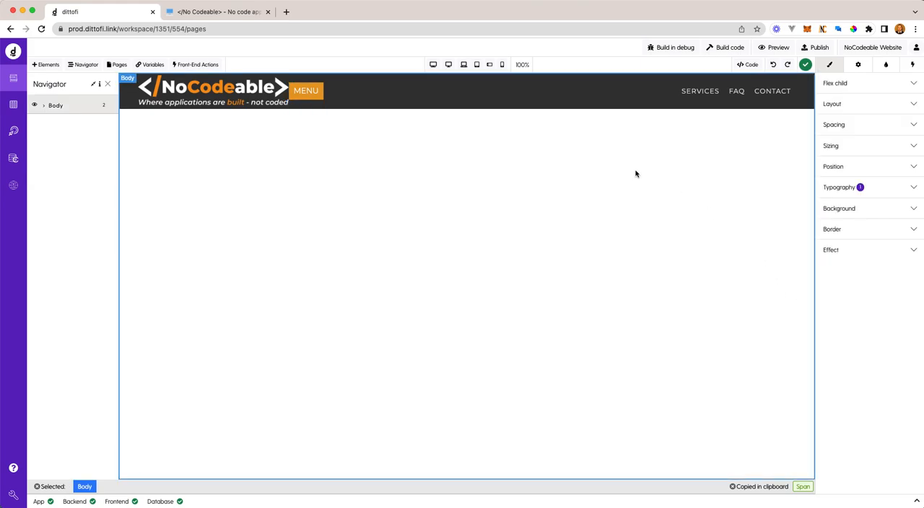
pyautogui.click(328, 96)
pyautogui.click(315, 94)
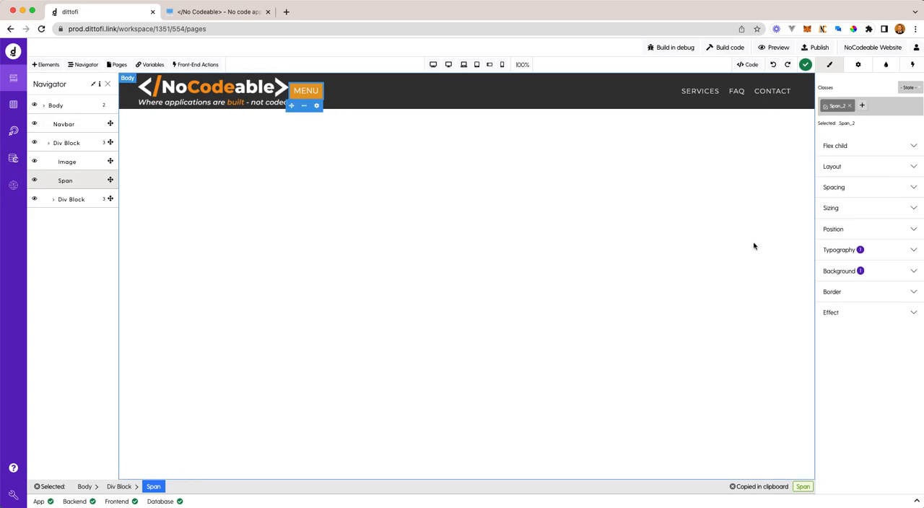
pyautogui.click(837, 296)
pyautogui.click(824, 320)
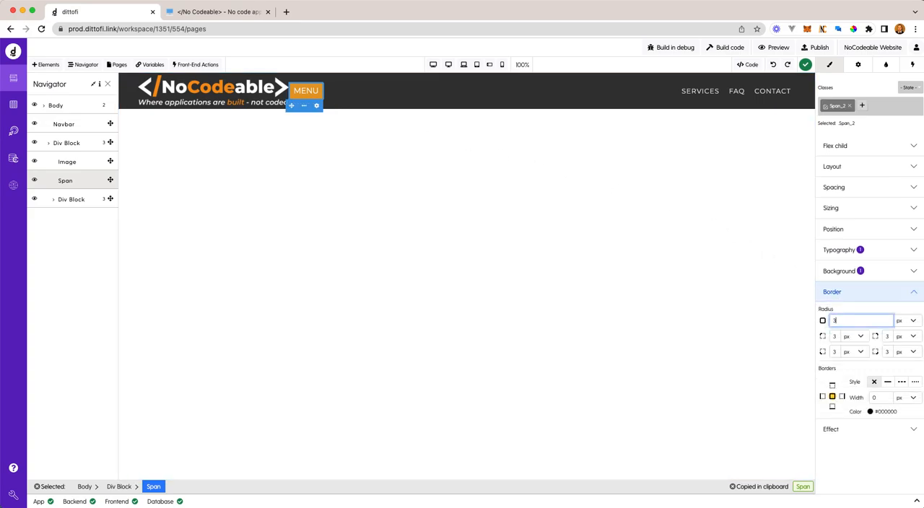
pyautogui.click(858, 467)
# - Hide the MENU span at the desktop base breakpoint by setting its display to none
pyautogui.click(355, 98)
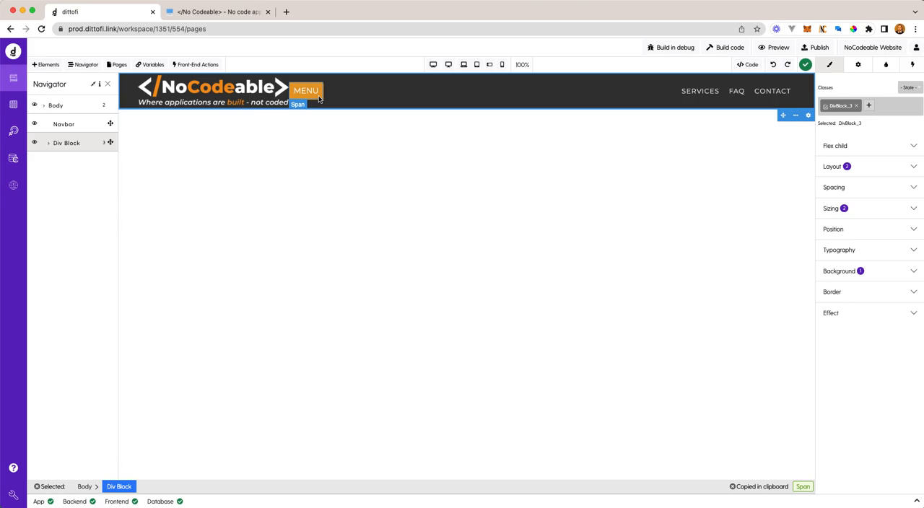
pyautogui.click(320, 99)
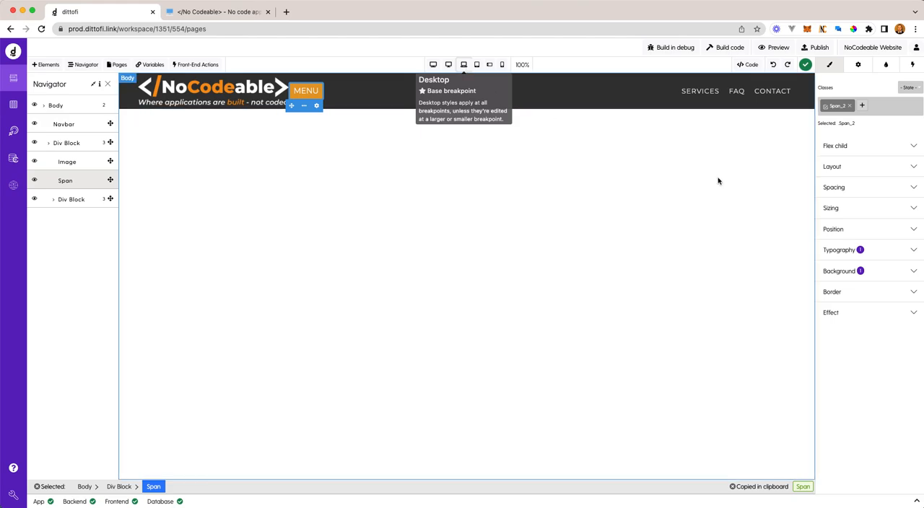
pyautogui.click(913, 168)
pyautogui.click(913, 186)
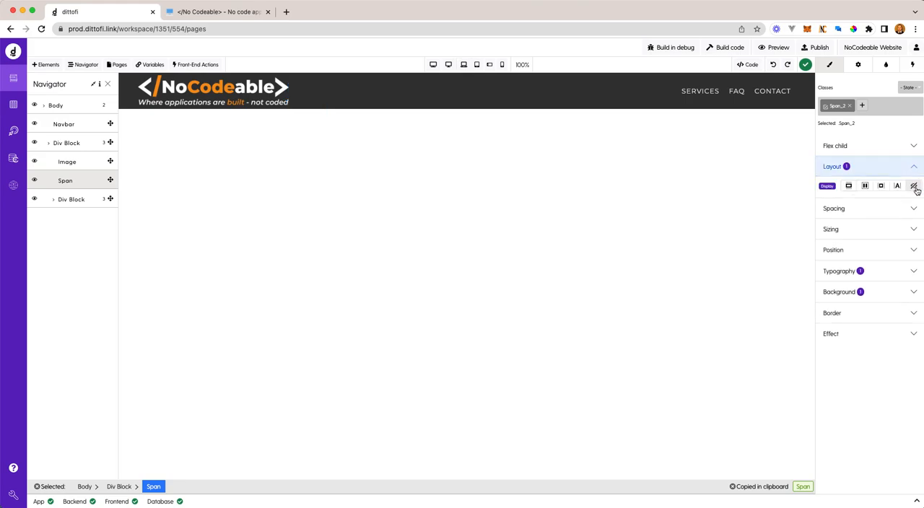
# - Set the MENU span's display to block and its left margin to auto at the mobile landscape breakpoint
pyautogui.click(491, 66)
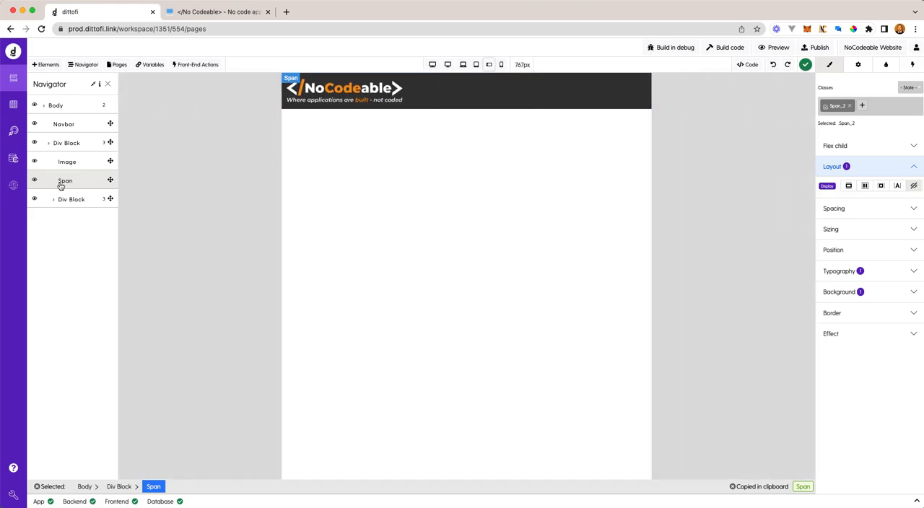
pyautogui.click(849, 187)
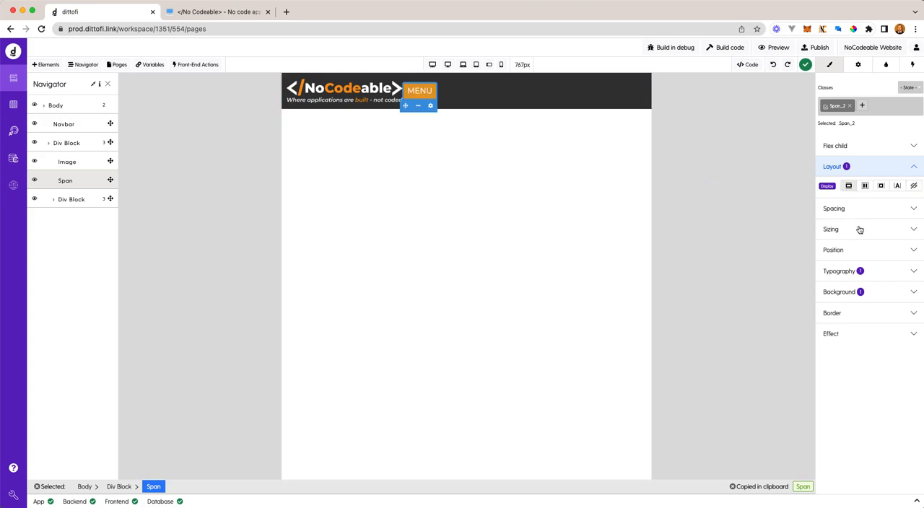
pyautogui.click(856, 210)
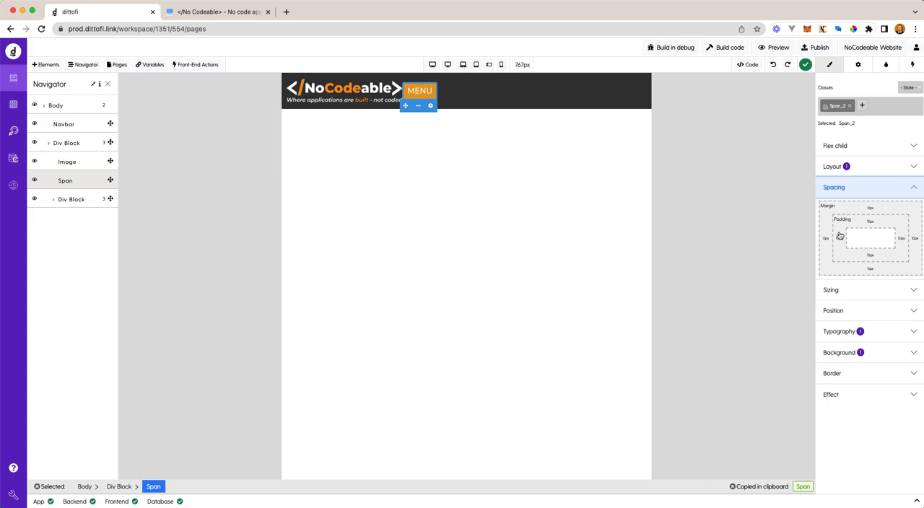
pyautogui.click(827, 240)
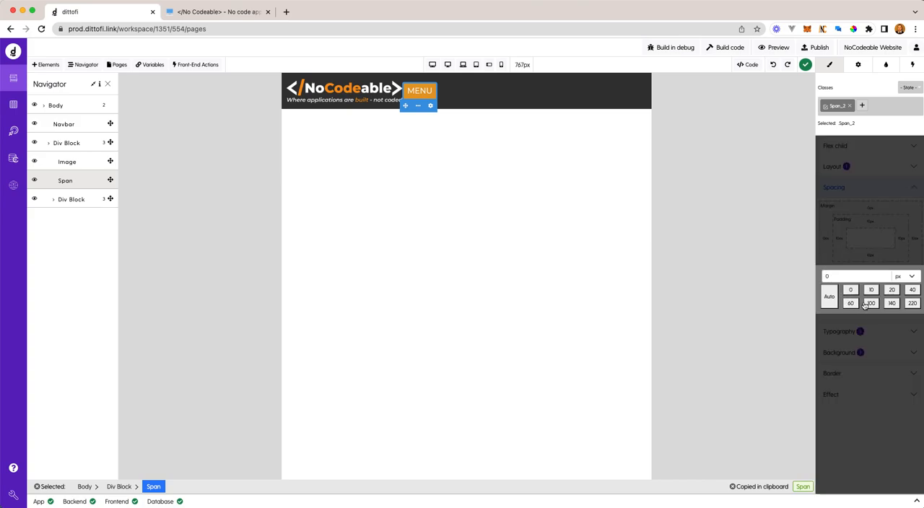
pyautogui.click(831, 298)
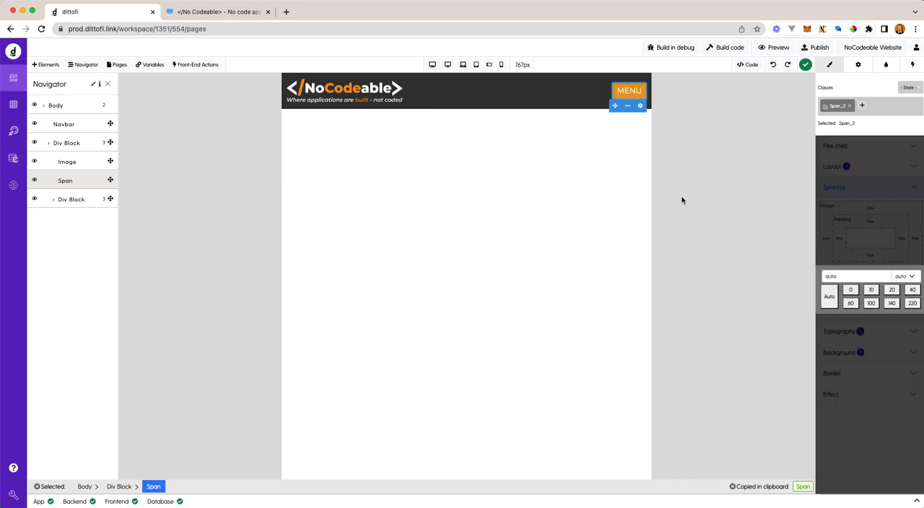
pyautogui.click(554, 139)
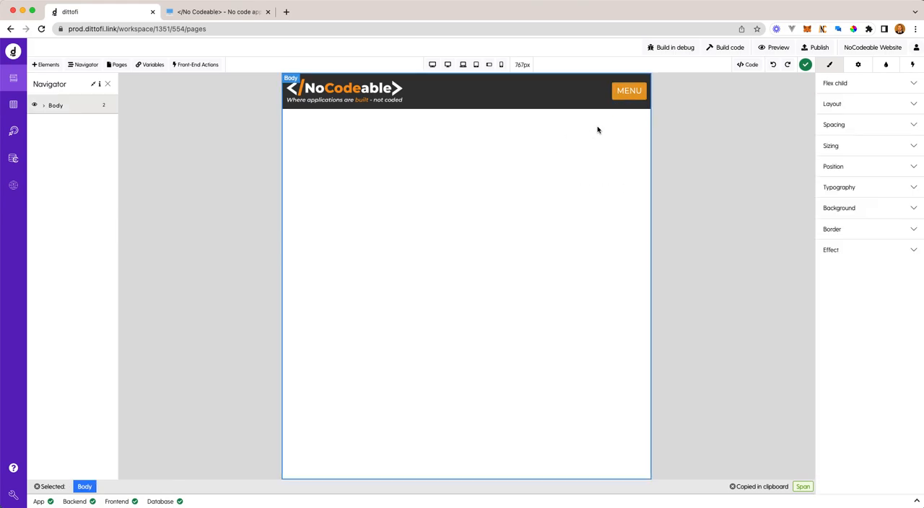
# - Search the elements for "icon" and insert an Icon element into the header div block beside the MENU span
pyautogui.click(626, 93)
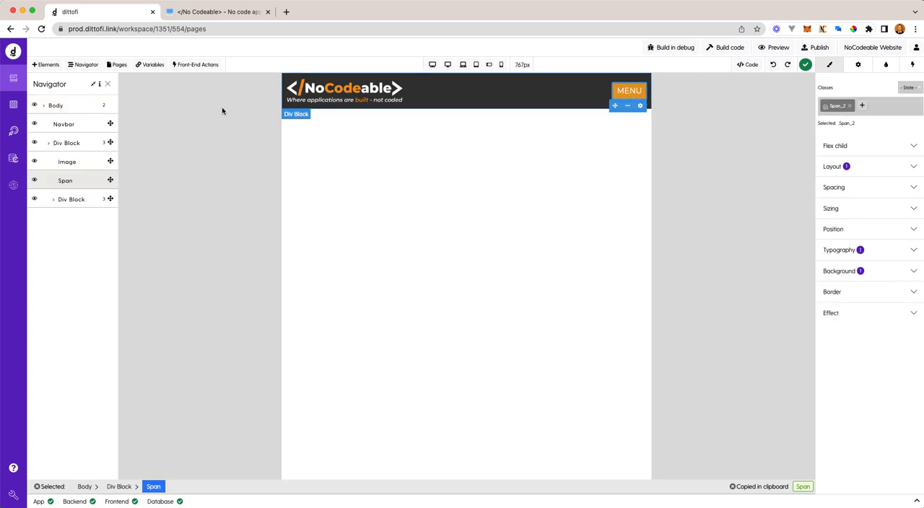
pyautogui.click(46, 64)
pyautogui.click(121, 106)
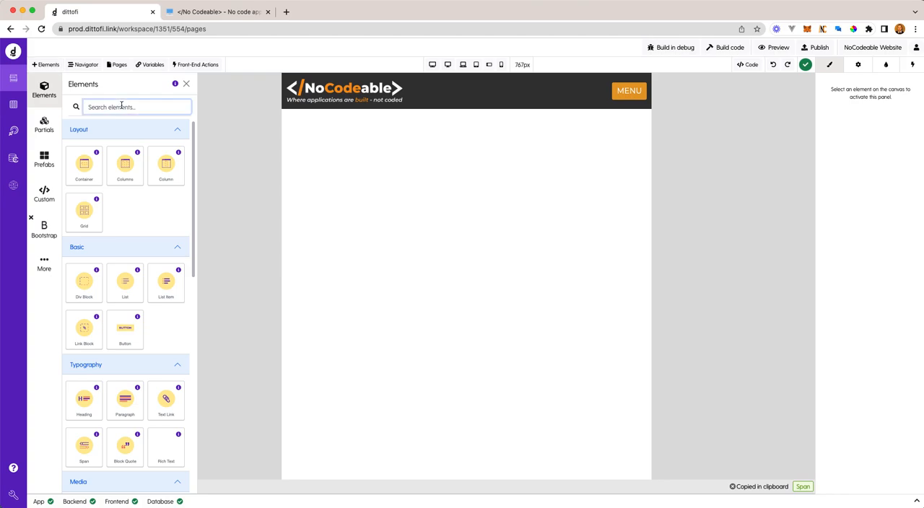
pyautogui.write('icon')
pyautogui.moveTo(86, 165); pyautogui.dragTo(638, 90)
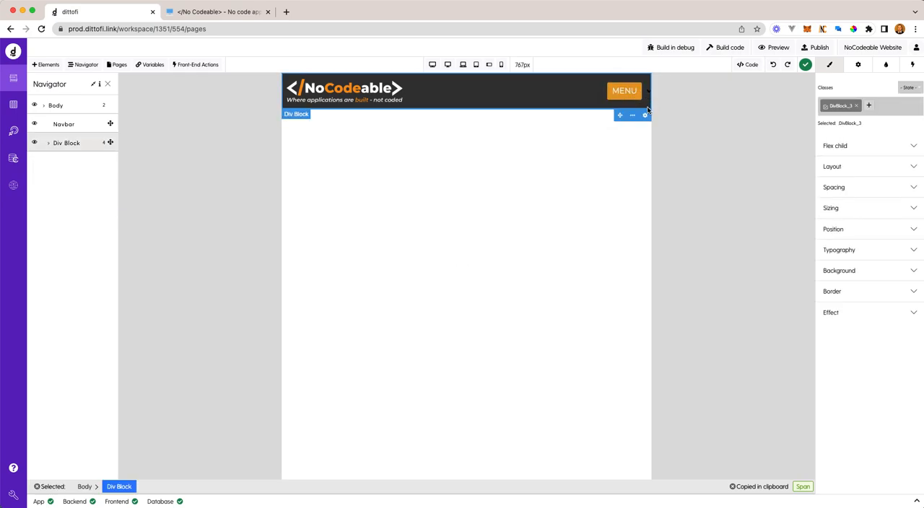
# - Try to move the Icon element into the MENU span within the element tree
pyautogui.click(49, 143)
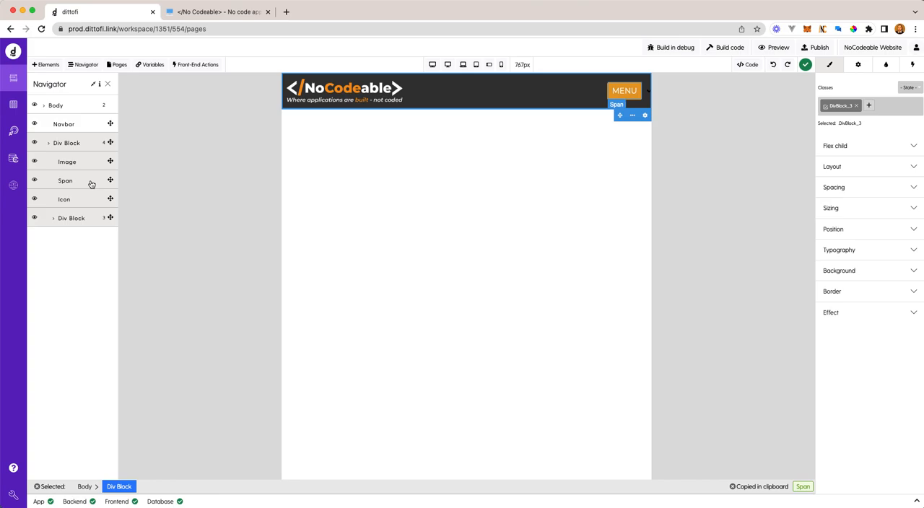
pyautogui.moveTo(109, 199); pyautogui.dragTo(110, 182)
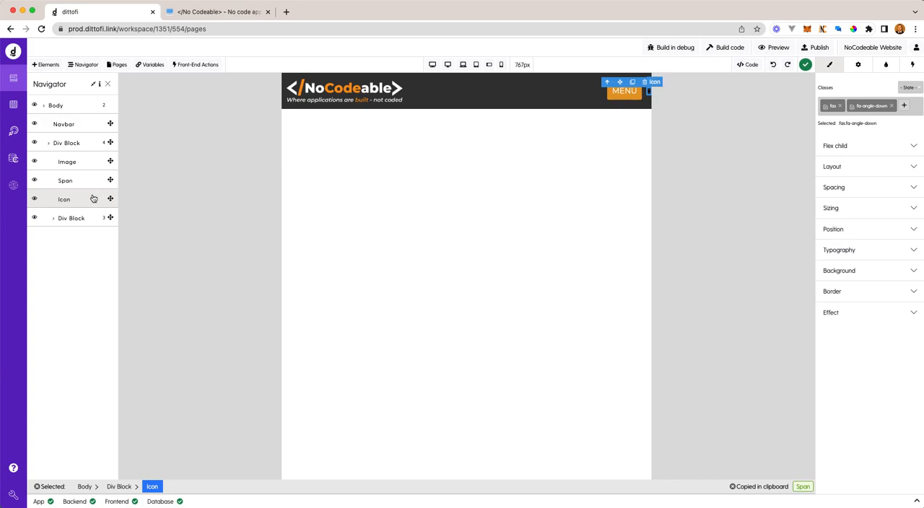
# - Move the <i class="fas fa-angle-down"></i> tag inside the MENU span, after its text, in the Body's HTML code and update the page
pyautogui.click(749, 65)
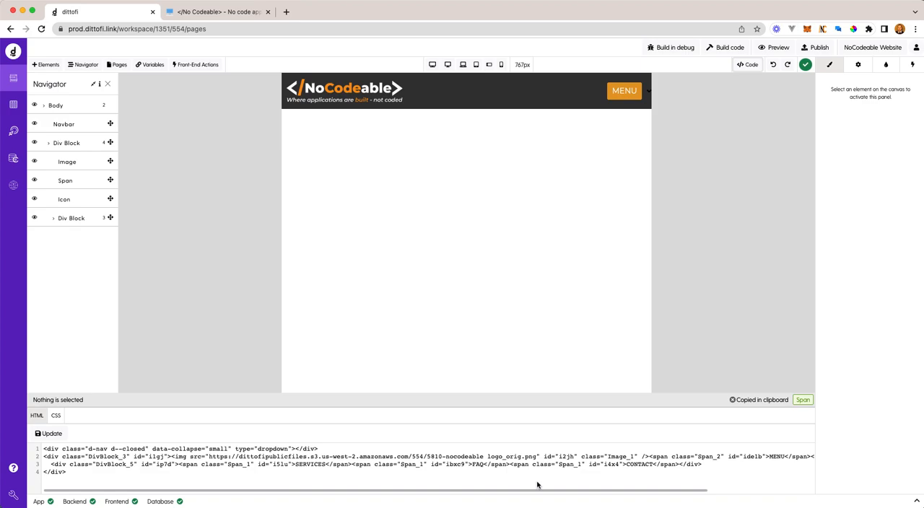
pyautogui.click(623, 91)
pyautogui.click(595, 100)
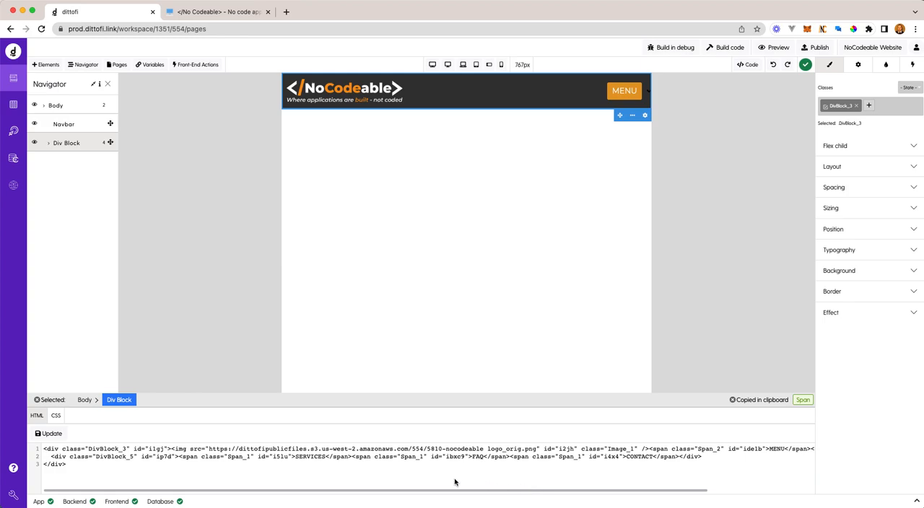
pyautogui.click(84, 400)
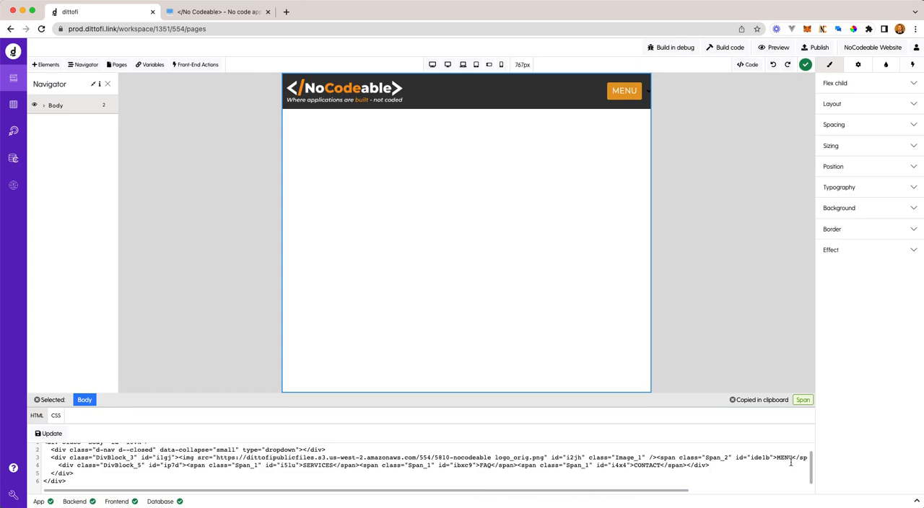
pyautogui.moveTo(669, 494); pyautogui.dragTo(794, 491)
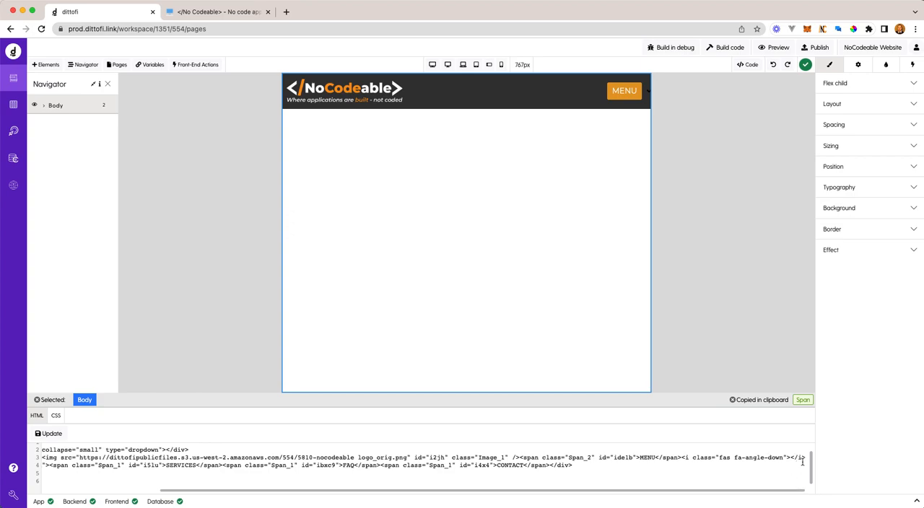
pyautogui.moveTo(805, 458); pyautogui.dragTo(685, 457)
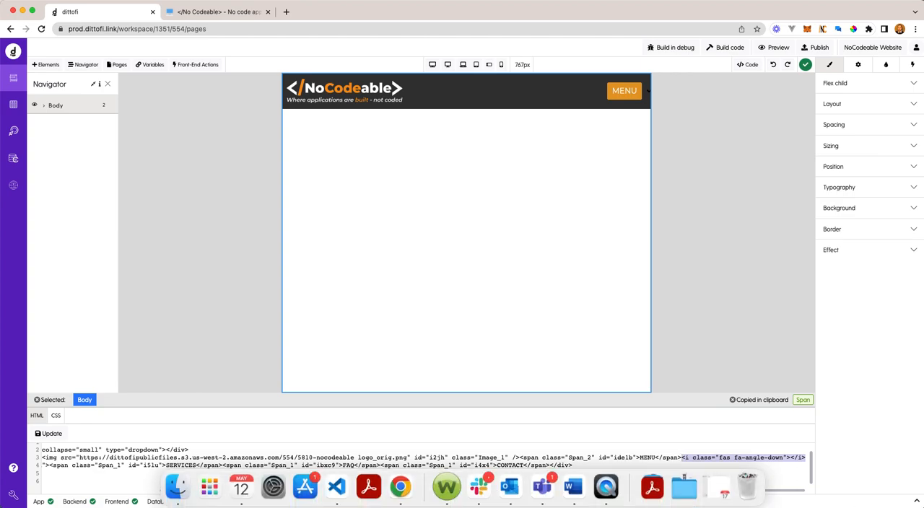
pyautogui.press('super+x')
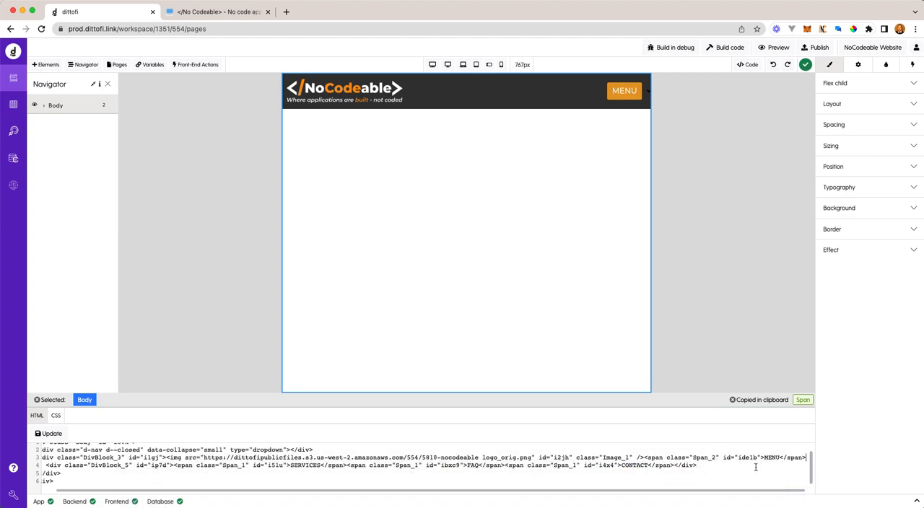
pyautogui.click(781, 457)
pyautogui.press('super+v')
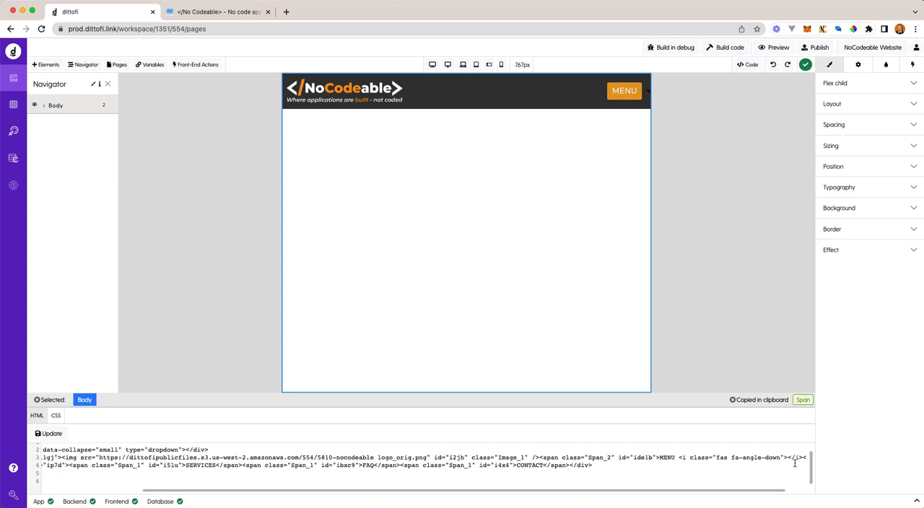
pyautogui.click(49, 434)
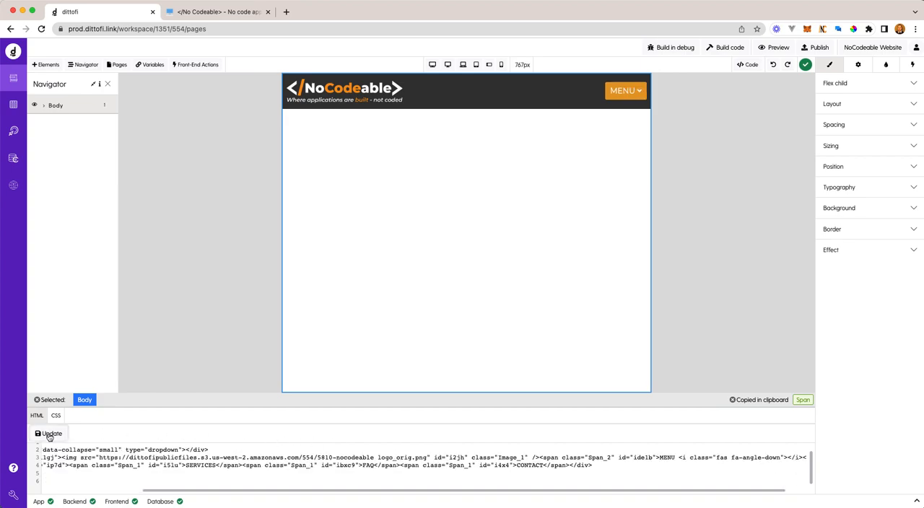
# - Replace the icon's fa-angle-down class with fa-bars
pyautogui.click(638, 94)
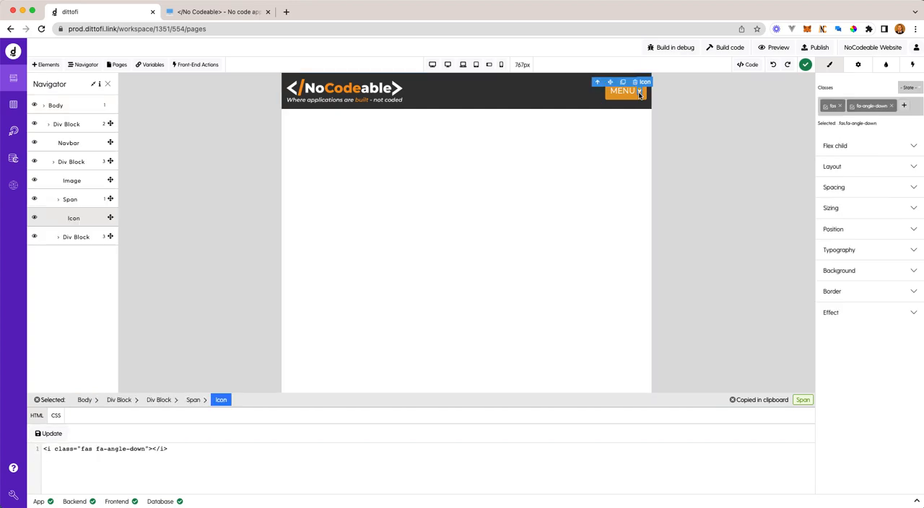
pyautogui.click(875, 252)
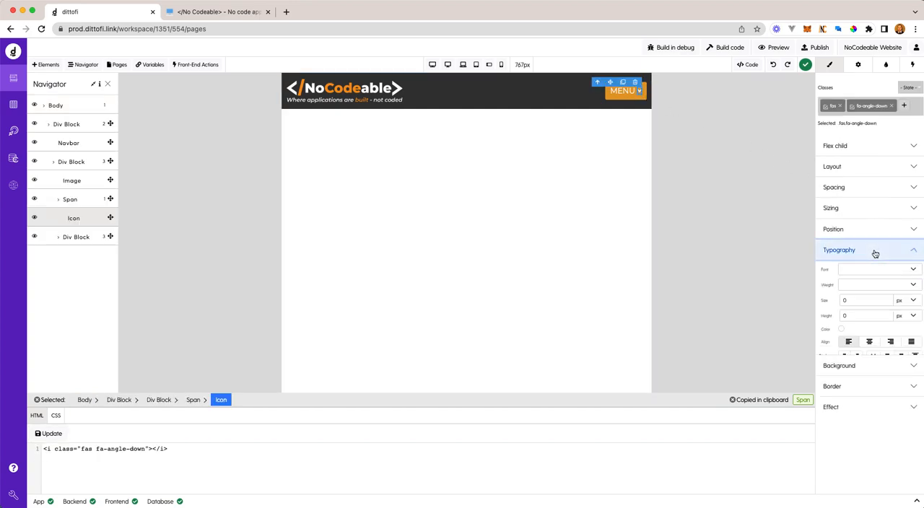
pyautogui.click(893, 106)
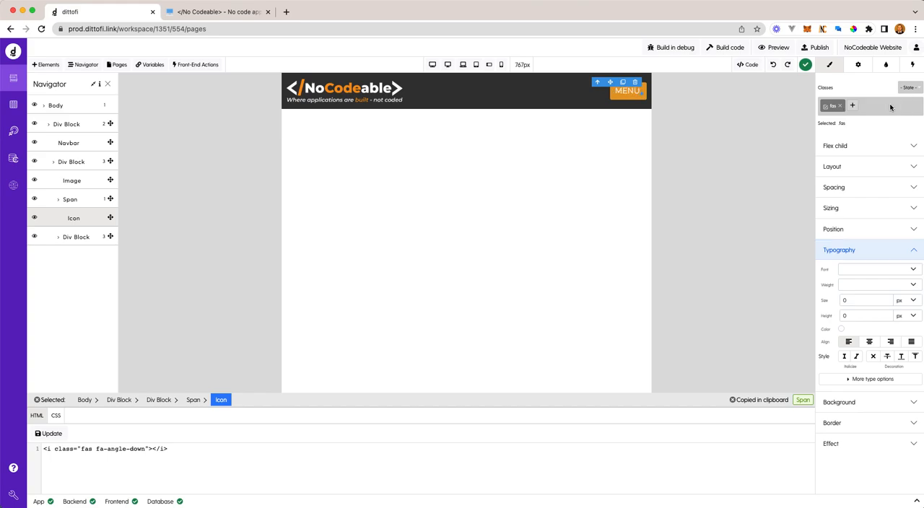
pyautogui.click(852, 106)
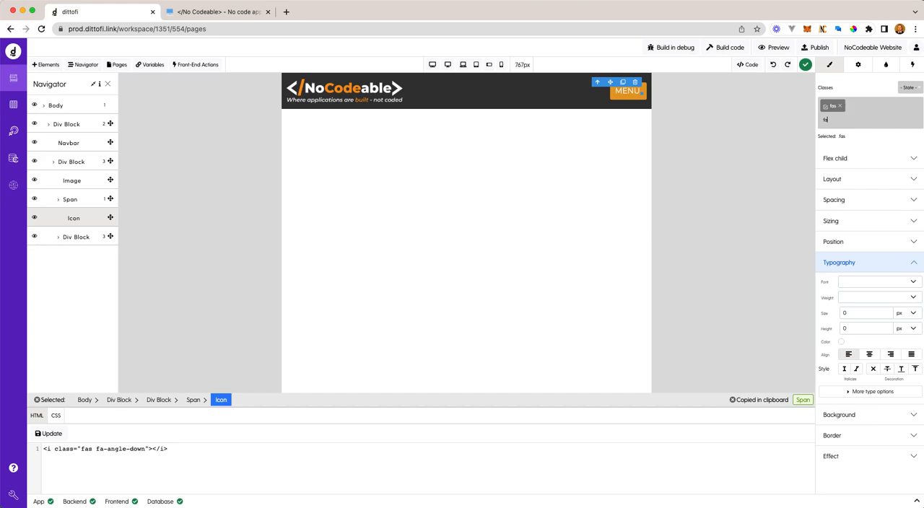
pyautogui.press('Return')
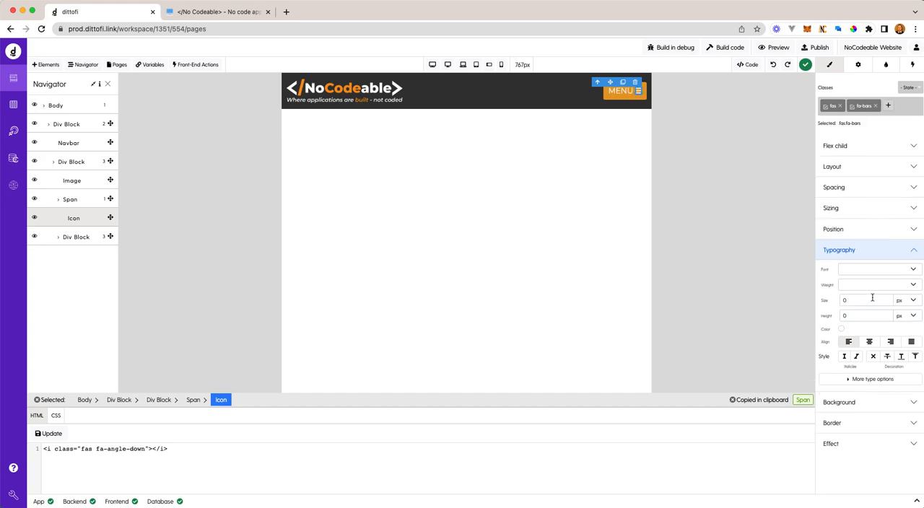
# - Set the menu icon's font size to 20 px
pyautogui.moveTo(853, 300); pyautogui.dragTo(837, 301)
pyautogui.write('24')
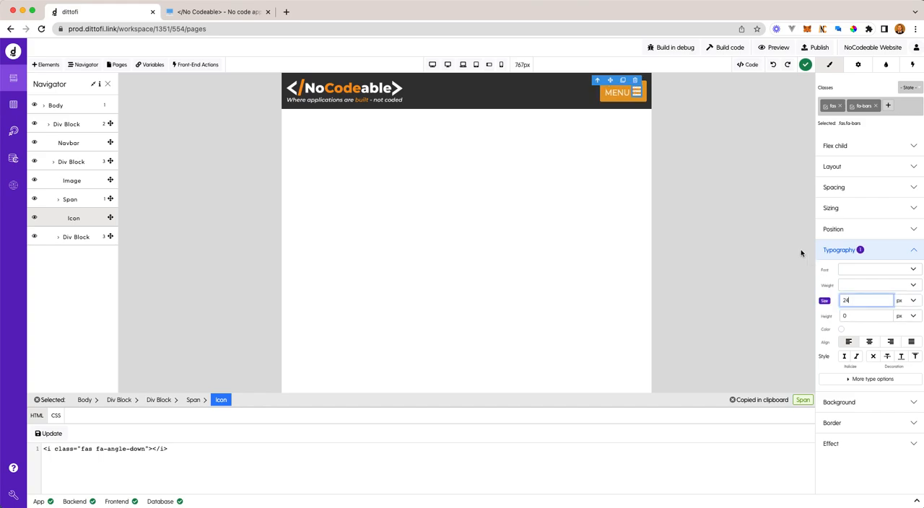
pyautogui.moveTo(862, 301); pyautogui.dragTo(830, 301)
pyautogui.write('20')
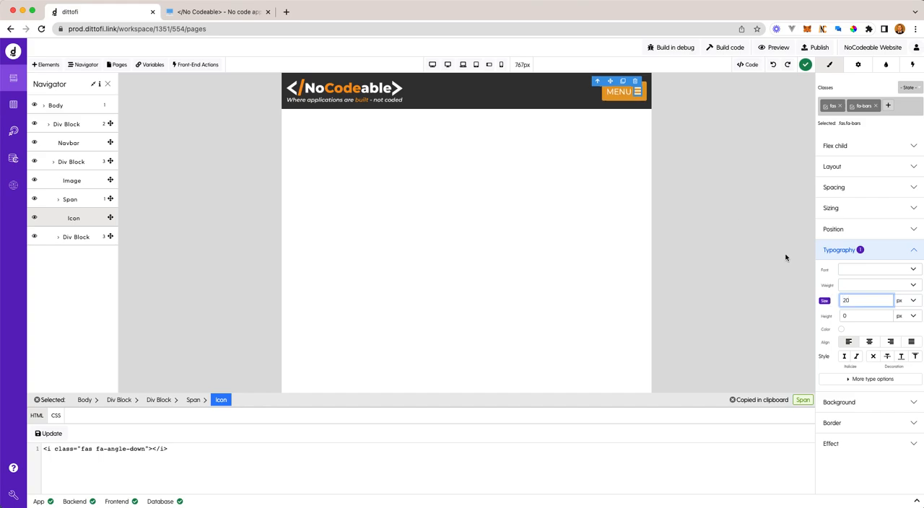
# - Lay out the MENU span as a horizontal flex container with centred alignment and space-around justification
pyautogui.click(625, 99)
pyautogui.click(908, 172)
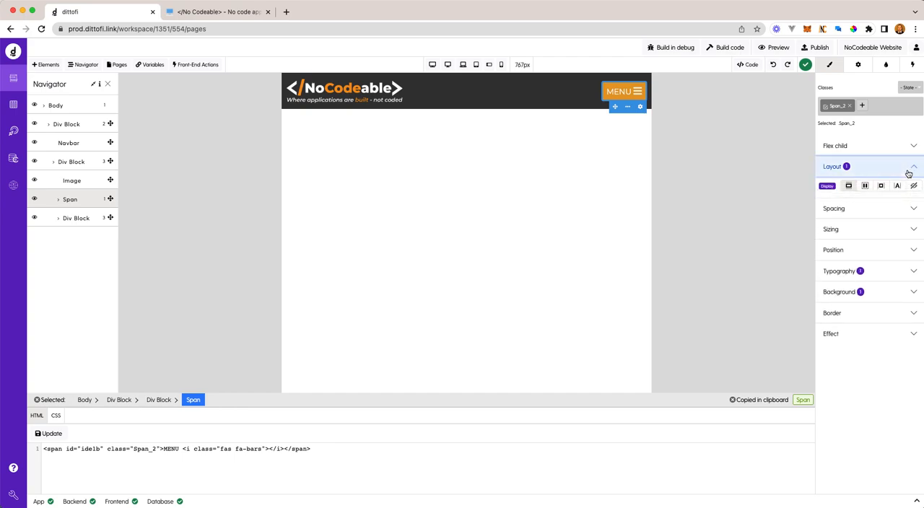
pyautogui.click(864, 190)
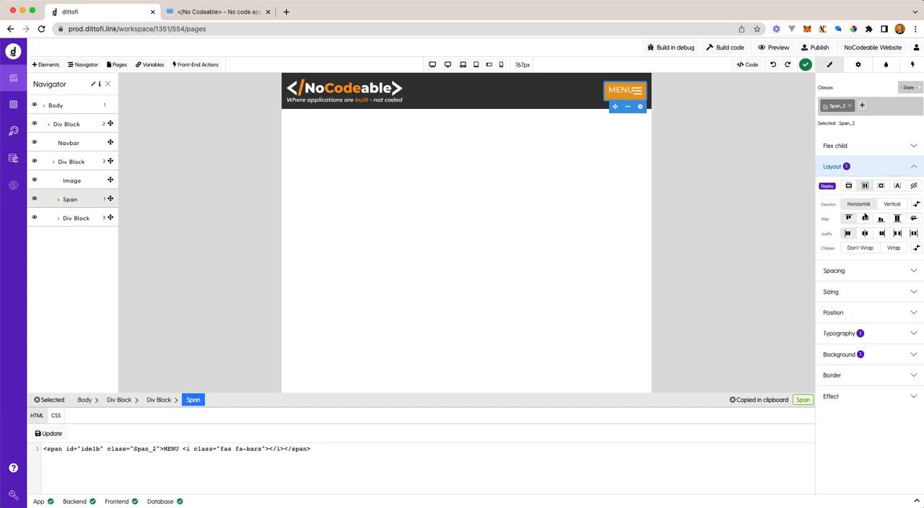
pyautogui.click(864, 218)
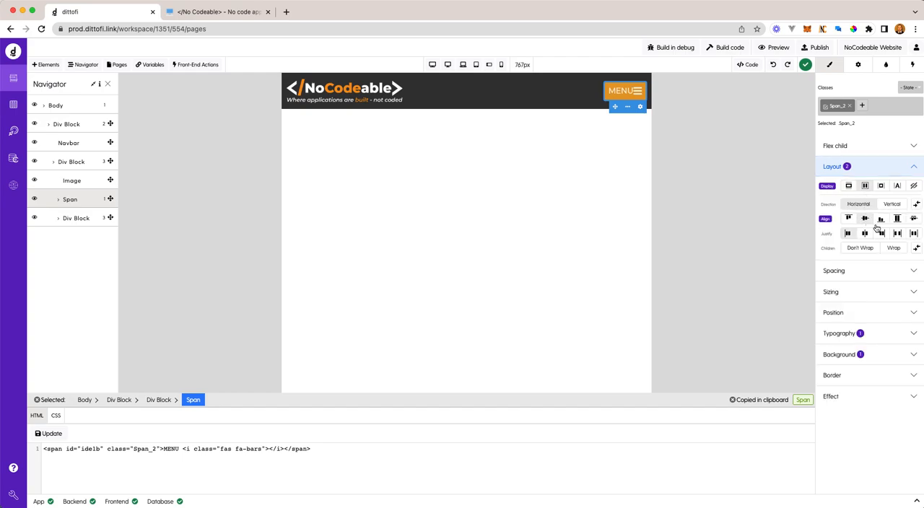
pyautogui.click(914, 236)
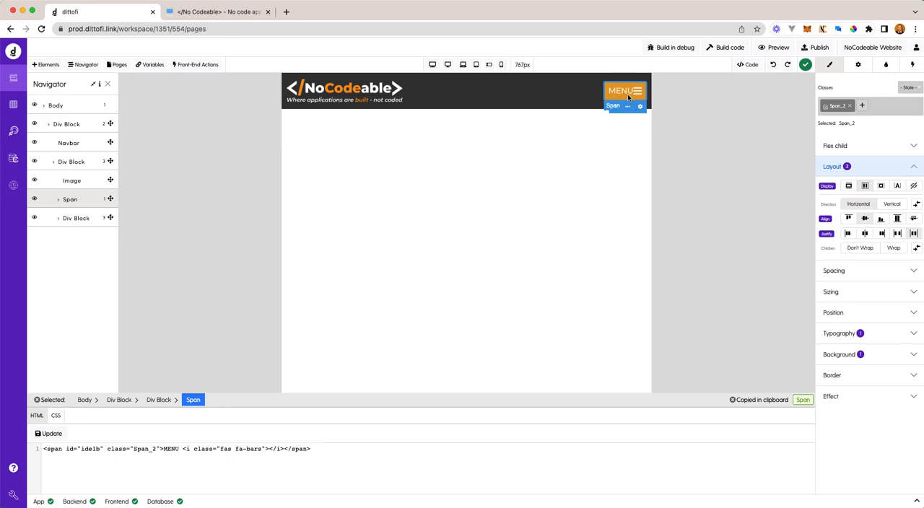
# - Set the MENU span's width to 120 px
pyautogui.click(875, 293)
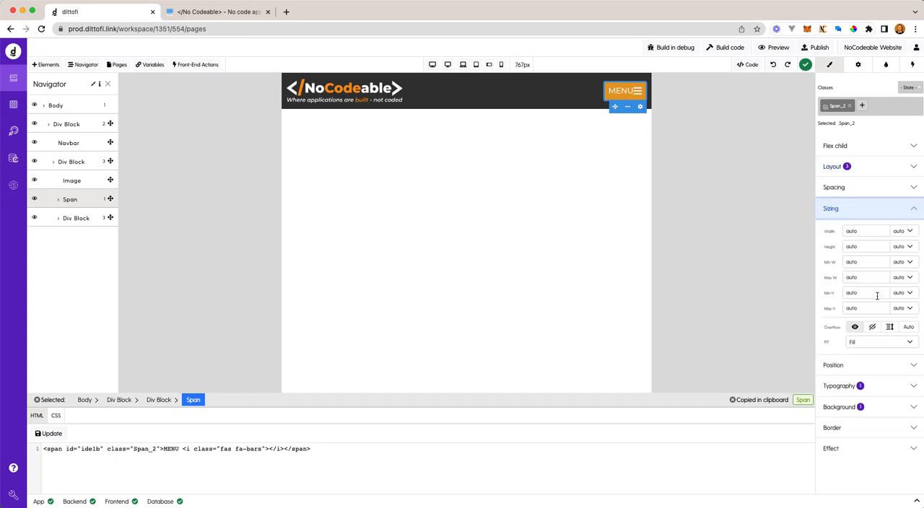
pyautogui.doubleClick(865, 229)
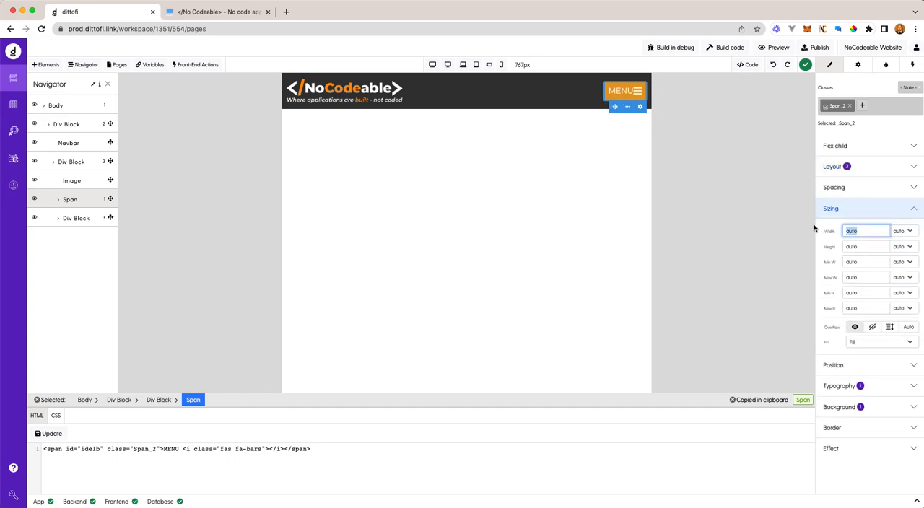
pyautogui.write('60')
pyautogui.press('Return')
pyautogui.moveTo(857, 230); pyautogui.dragTo(809, 232)
pyautogui.write('90')
pyautogui.press('Return')
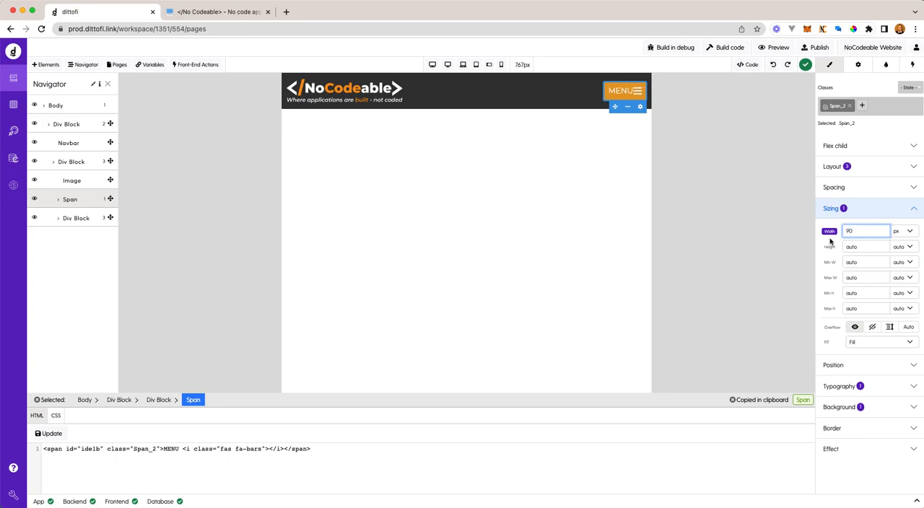
pyautogui.moveTo(868, 230); pyautogui.dragTo(842, 232)
pyautogui.write('12')
pyautogui.press('Return')
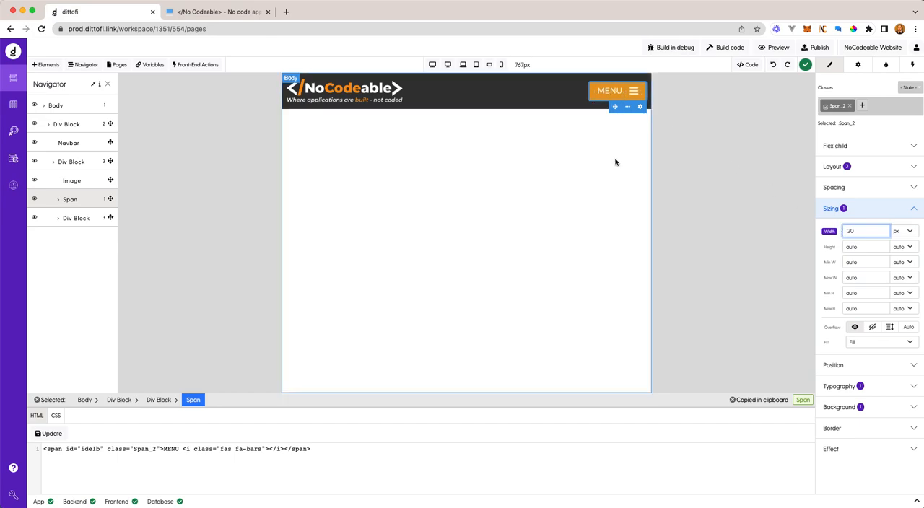
# - Set the orange background colour's opacity to 100 for the MENU span's hover state
pyautogui.click(623, 93)
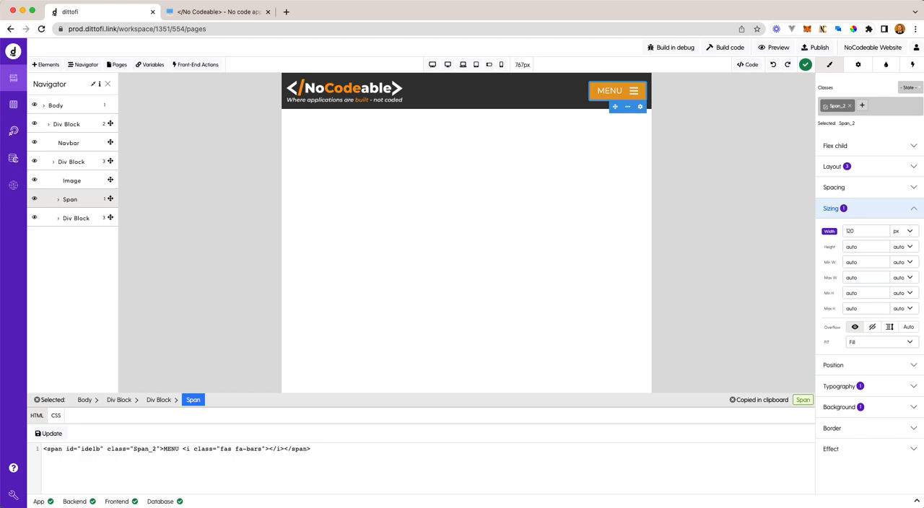
pyautogui.click(911, 90)
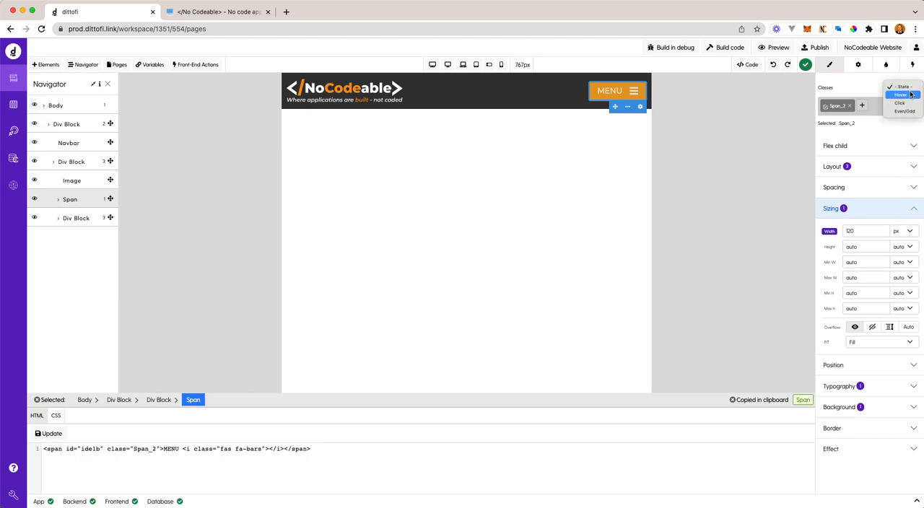
pyautogui.click(909, 94)
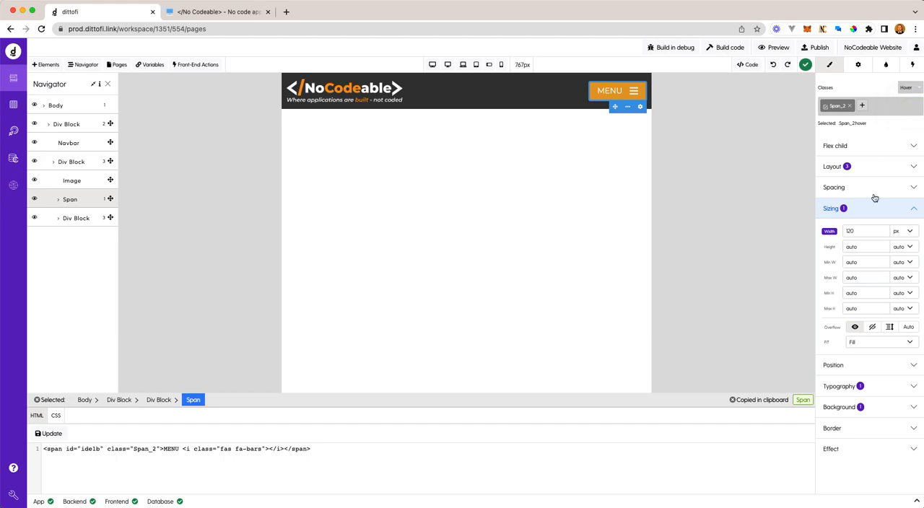
pyautogui.click(905, 390)
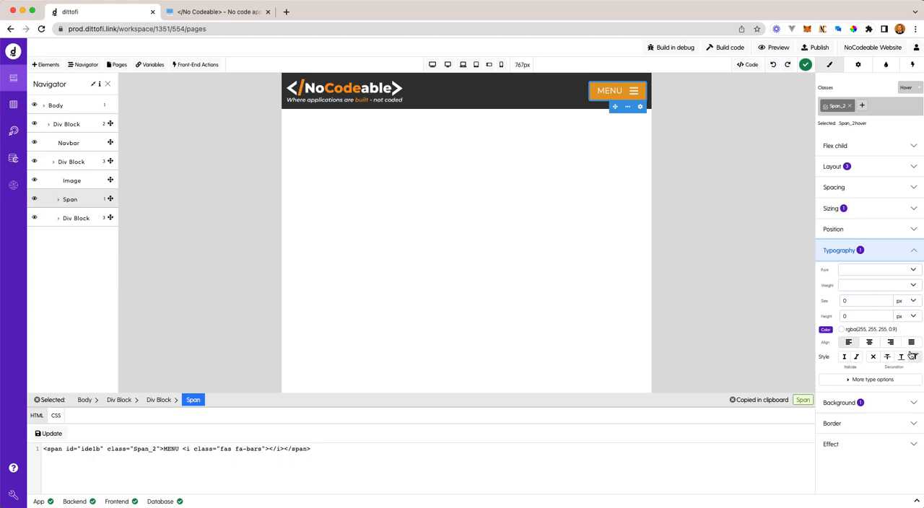
pyautogui.click(841, 330)
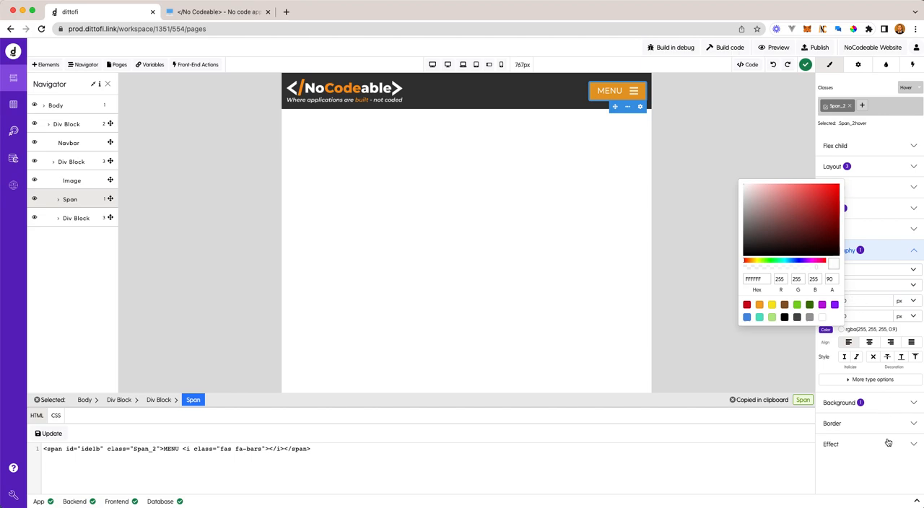
pyautogui.click(900, 408)
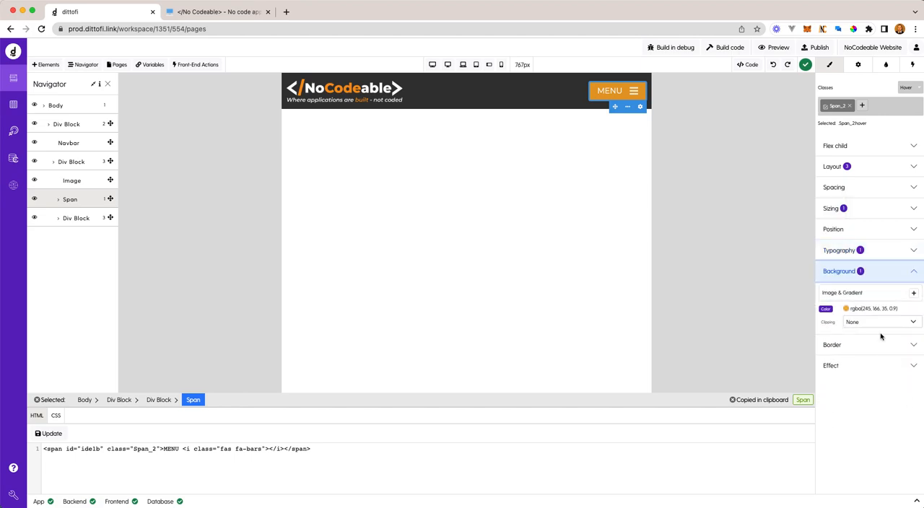
pyautogui.click(845, 309)
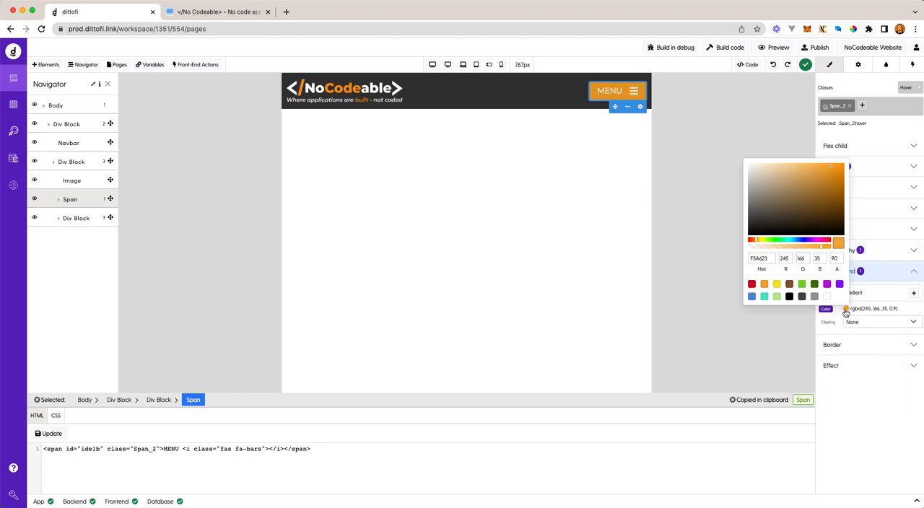
pyautogui.click(830, 258)
pyautogui.moveTo(829, 258); pyautogui.dragTo(823, 259)
pyautogui.write('100')
# - Set the white text colour's opacity to 100 for the MENU span's hover state, and return to its default state
pyautogui.click(893, 259)
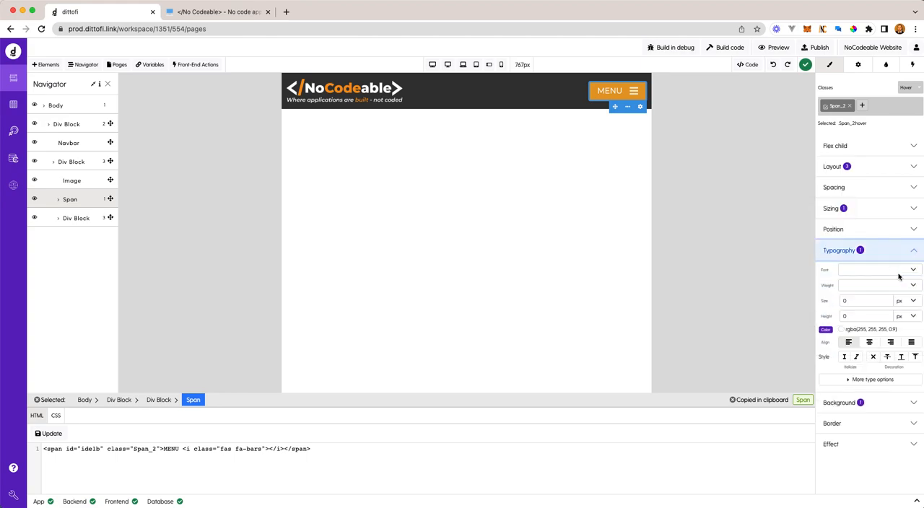
pyautogui.click(841, 330)
pyautogui.moveTo(836, 279); pyautogui.dragTo(814, 278)
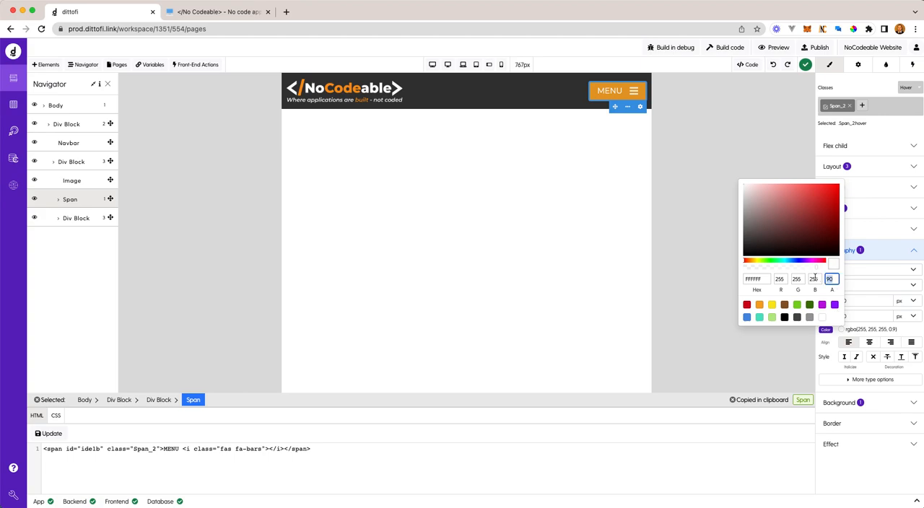
pyautogui.write('100')
pyautogui.click(905, 86)
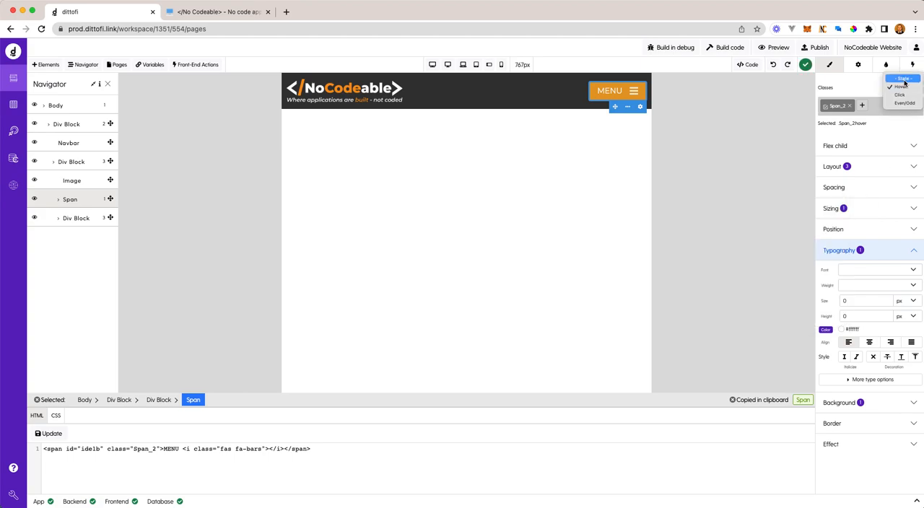
pyautogui.click(902, 79)
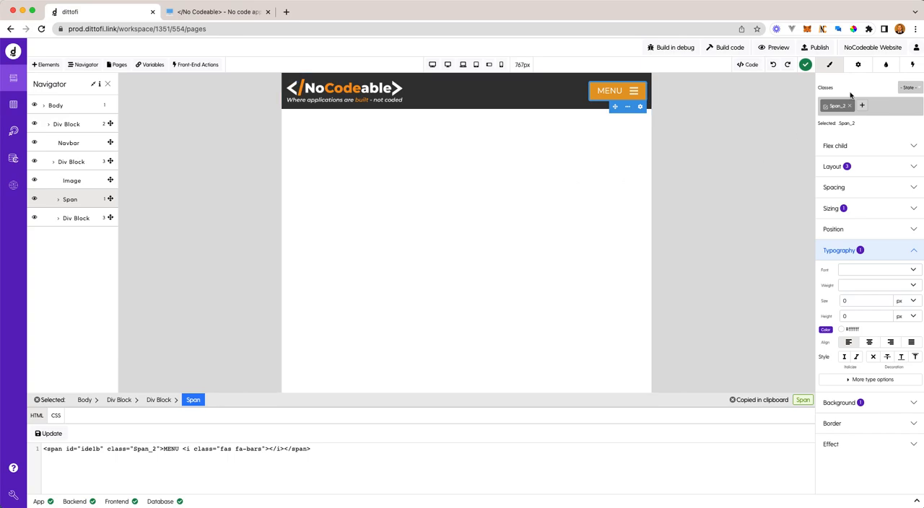
# - Build the app's code and open the website's preview
pyautogui.click(725, 52)
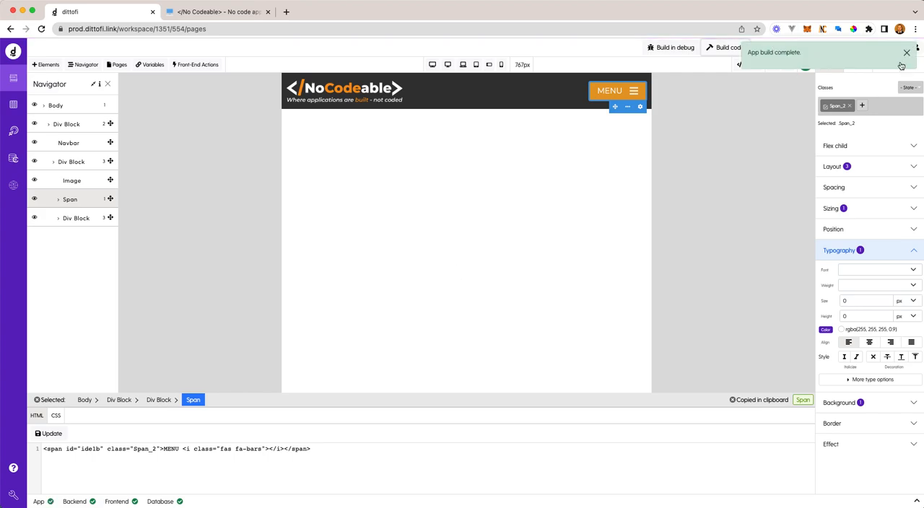
pyautogui.click(907, 55)
pyautogui.click(783, 48)
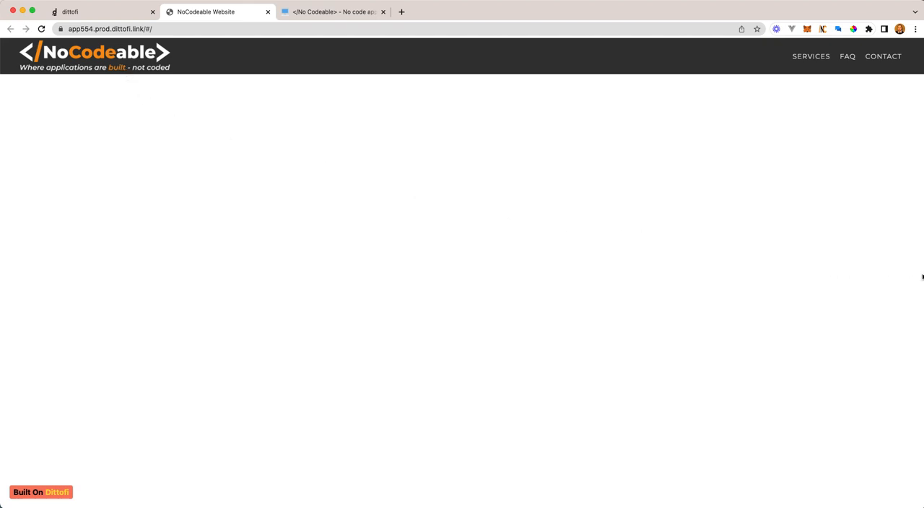
# - Check the previewed header at a narrow mobile width, restore the browser window's full width, and return to the Dittofi editor
pyautogui.moveTo(922, 277); pyautogui.dragTo(357, 222)
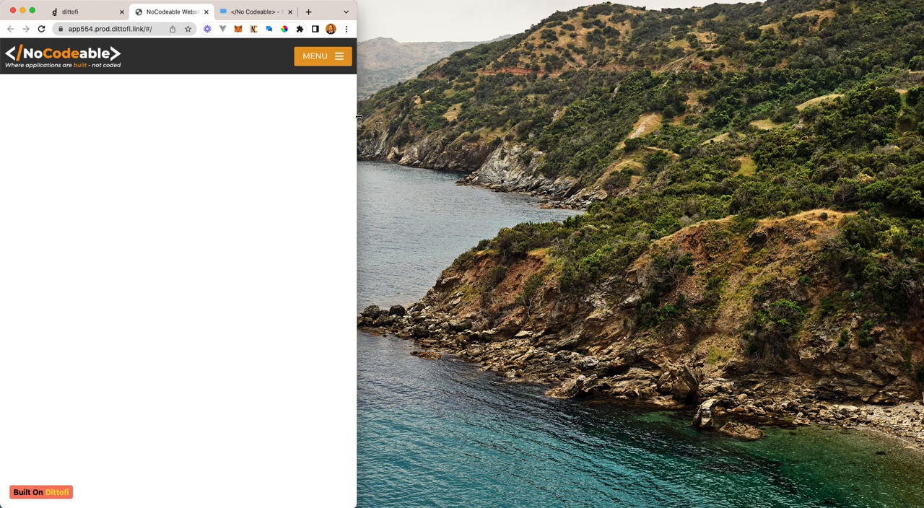
pyautogui.moveTo(357, 115); pyautogui.dragTo(923, 115)
pyautogui.click(98, 14)
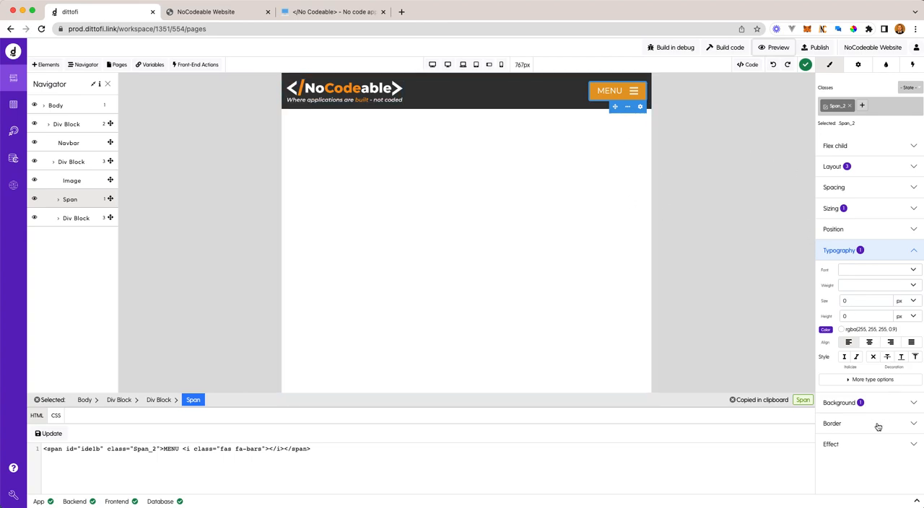
# - Set the MENU span's cursor effect to pointer
pyautogui.click(871, 447)
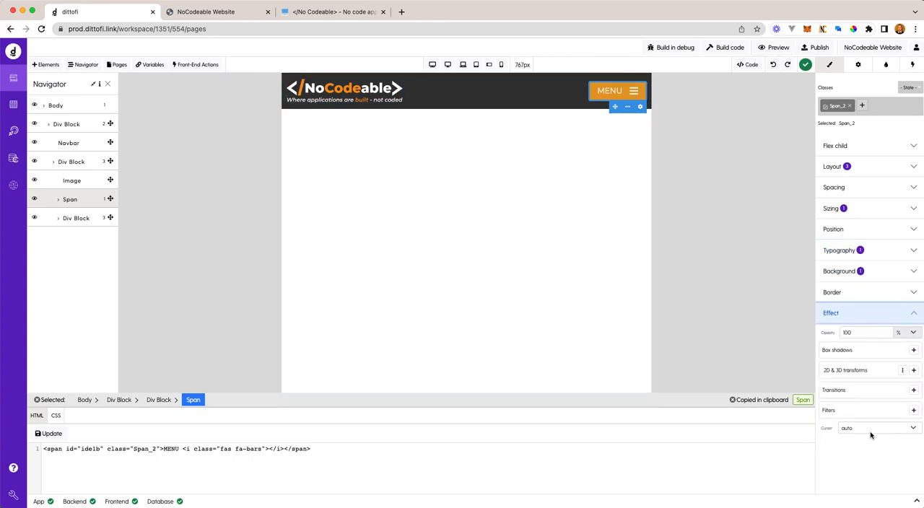
pyautogui.click(866, 429)
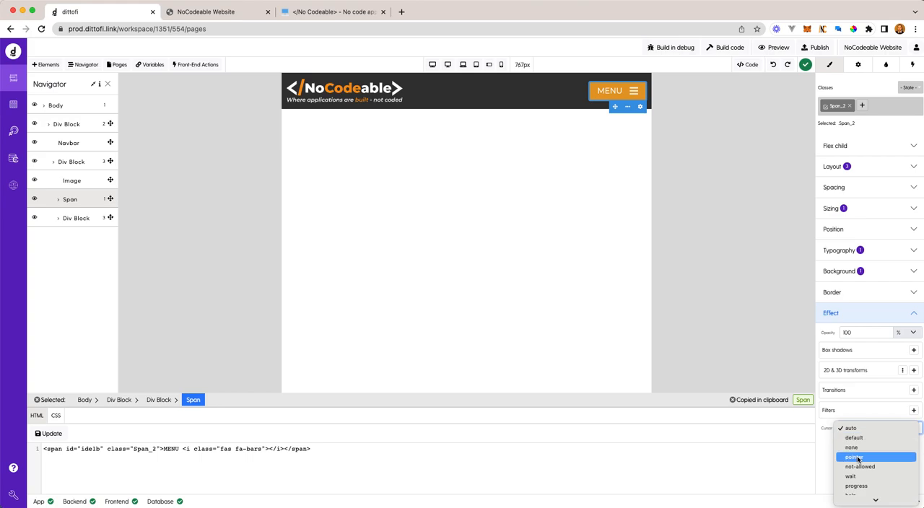
pyautogui.click(491, 145)
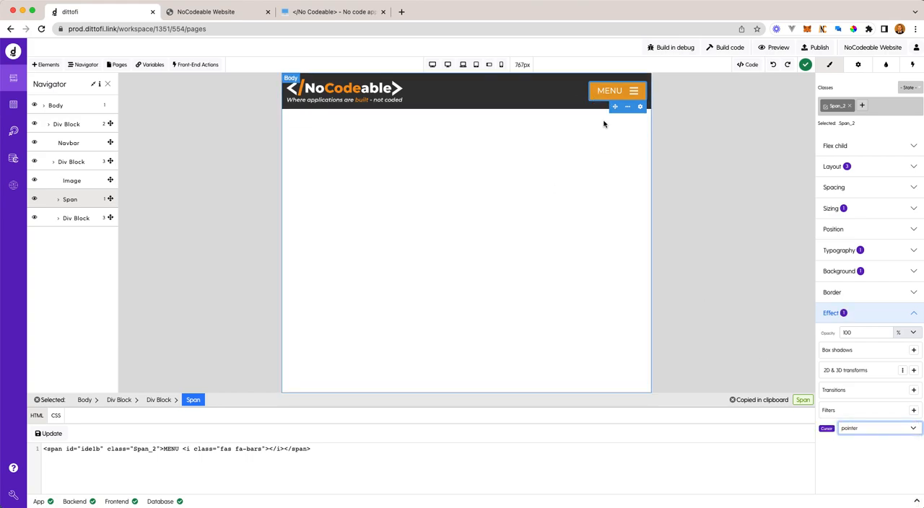